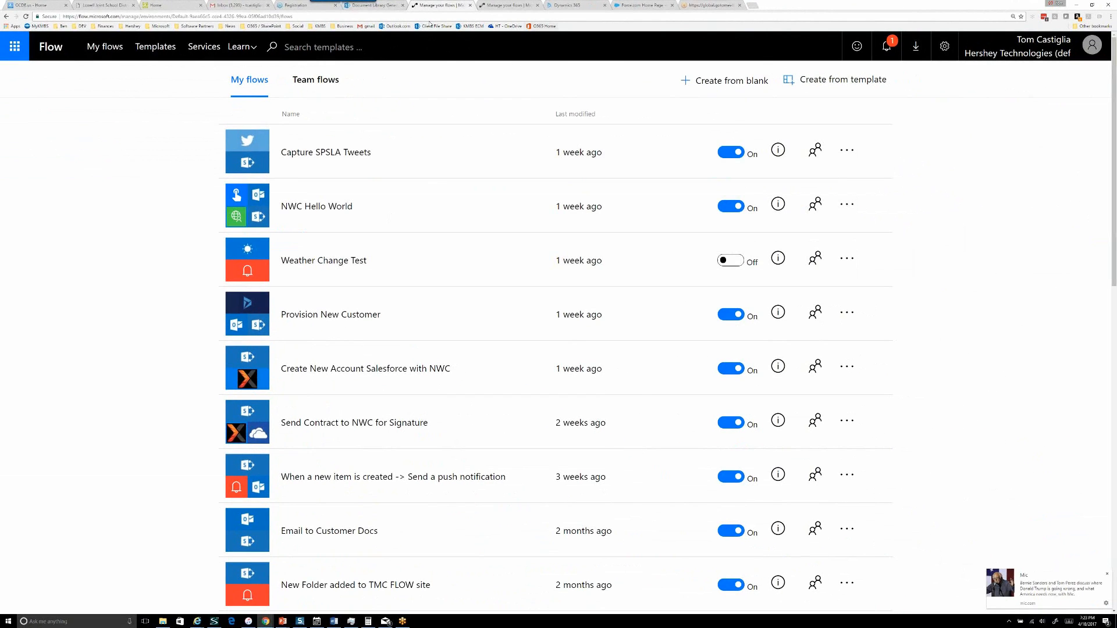
# - Switch to the Client File Share document library and open Flow from the Office 365 app launcher
pyautogui.click(303, 6)
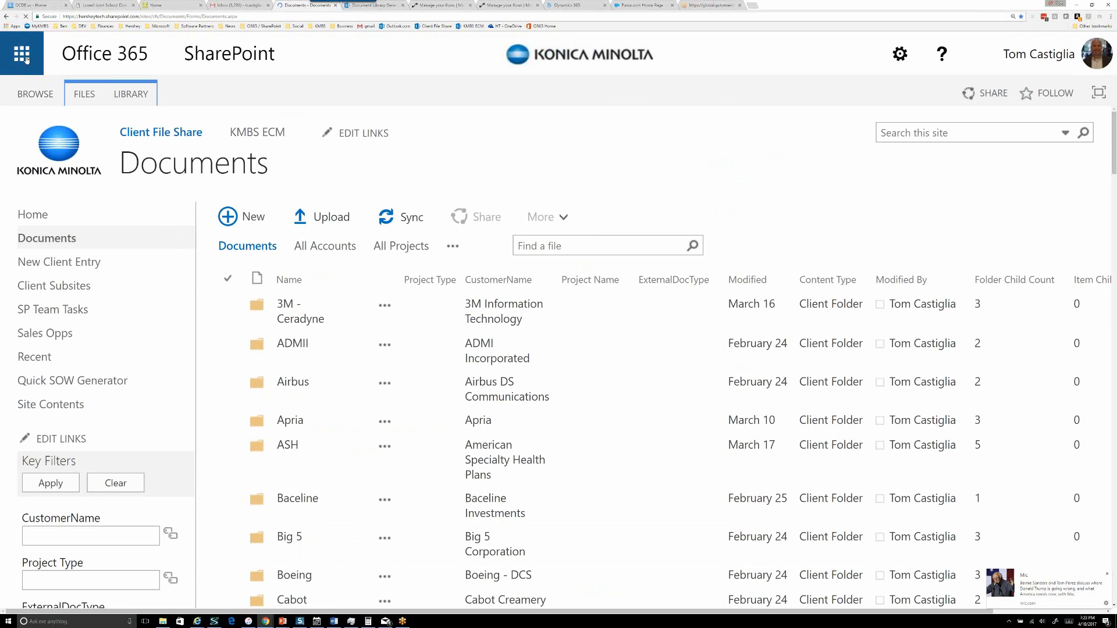
pyautogui.click(26, 58)
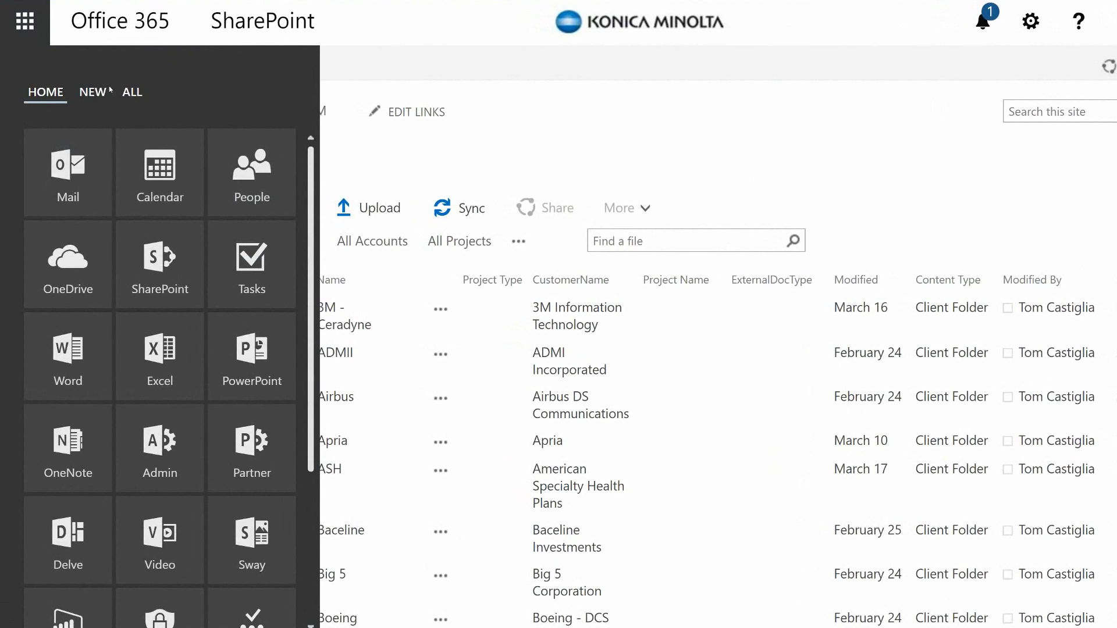
pyautogui.scroll(-3, 181, 326)
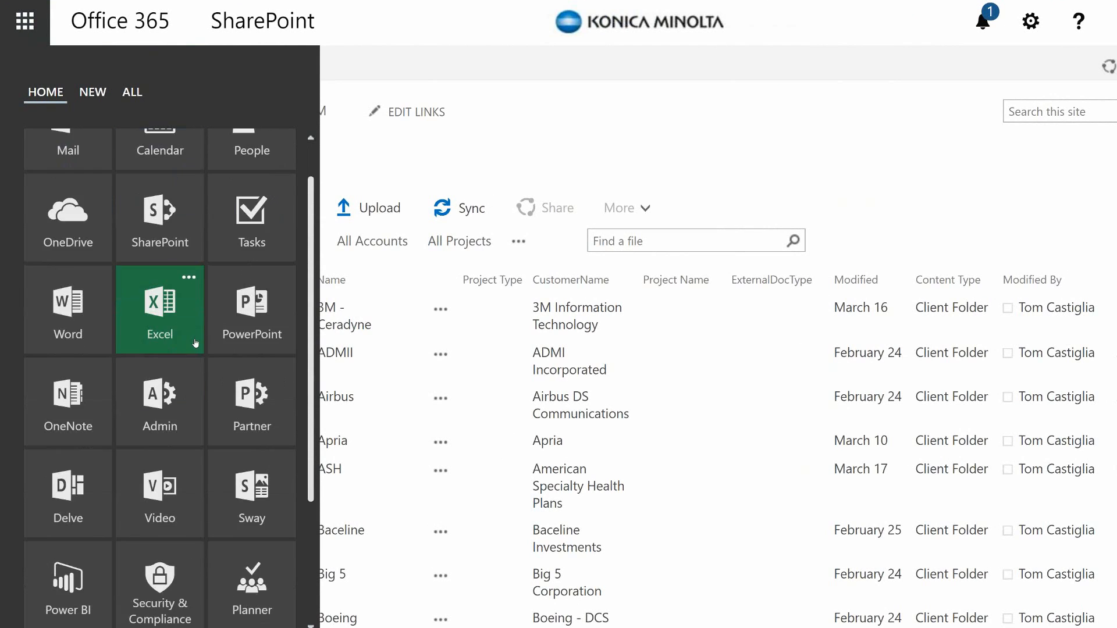
pyautogui.scroll(-1, 196, 343)
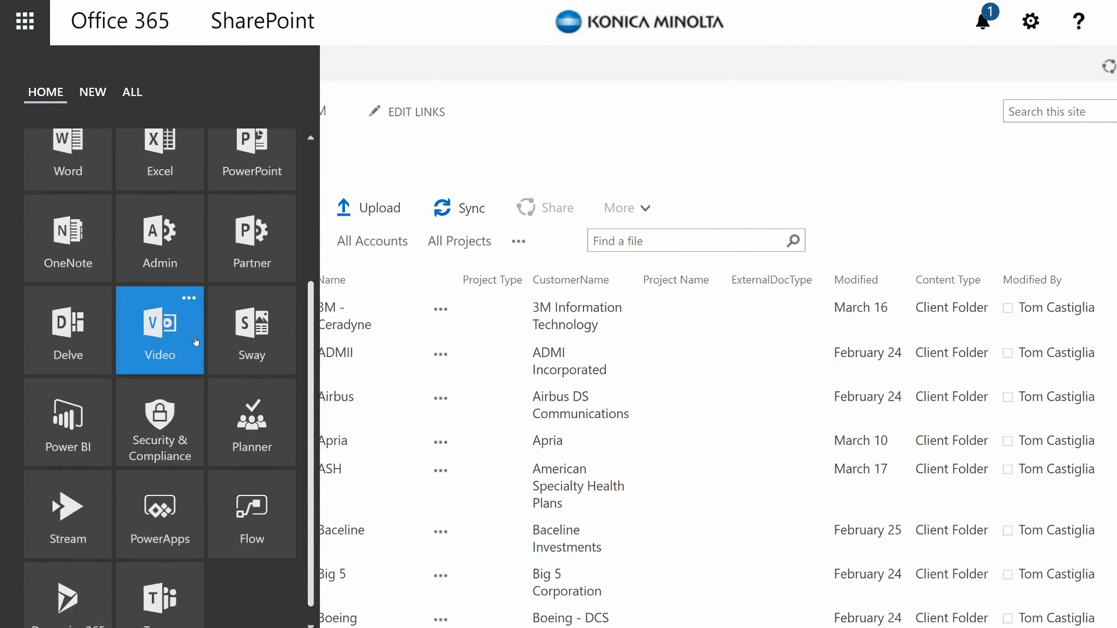
pyautogui.scroll(3, 196, 342)
pyautogui.scroll(1, 195, 340)
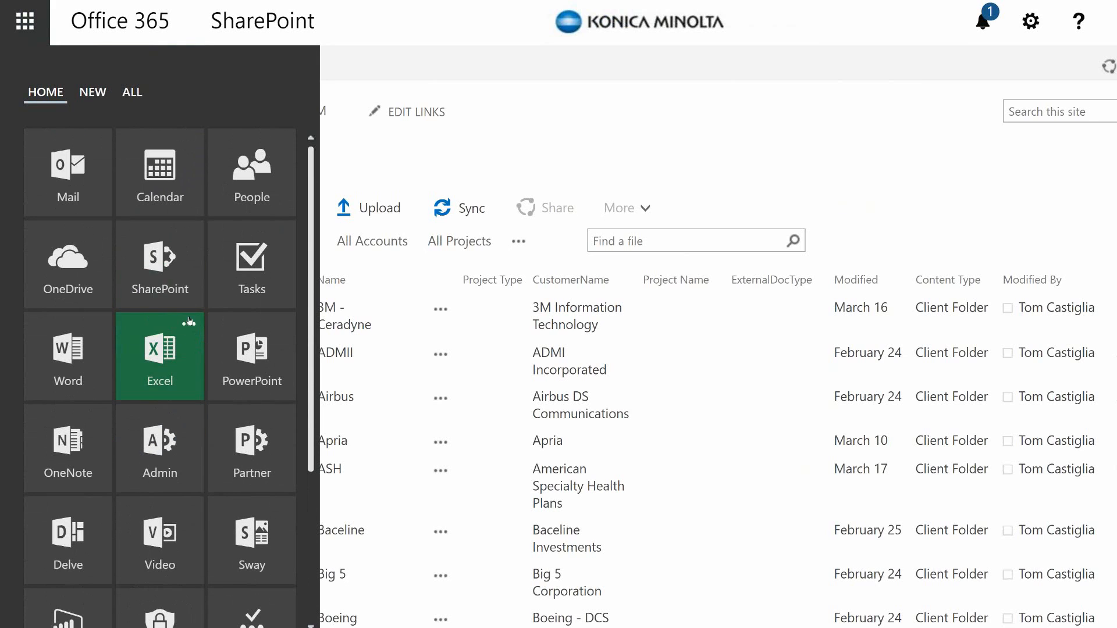
pyautogui.scroll(-2, 189, 292)
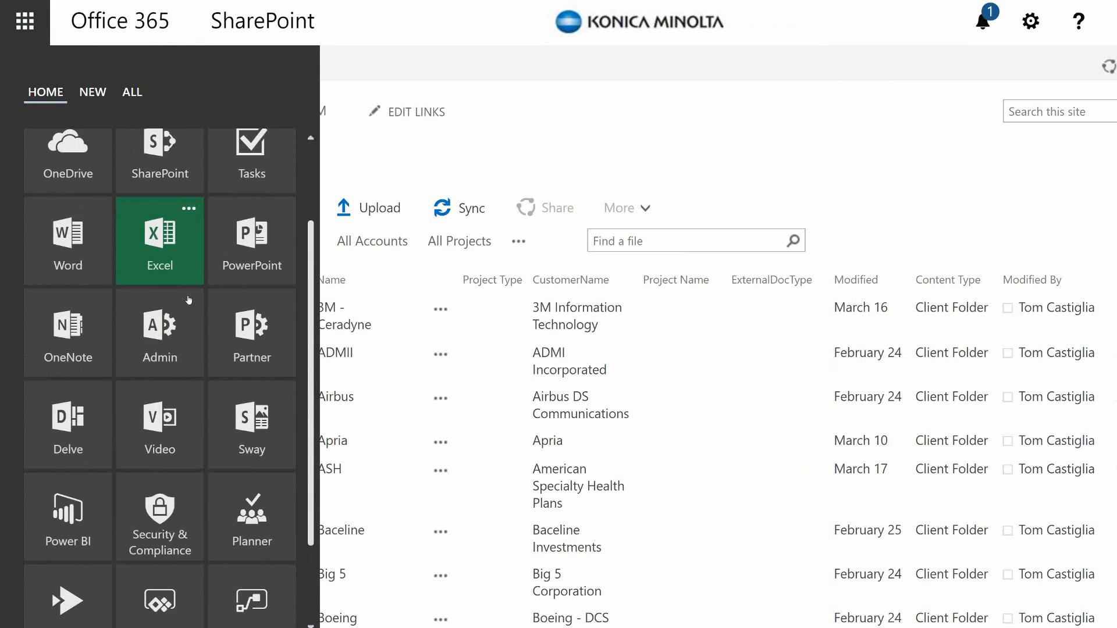
pyautogui.scroll(-1, 169, 407)
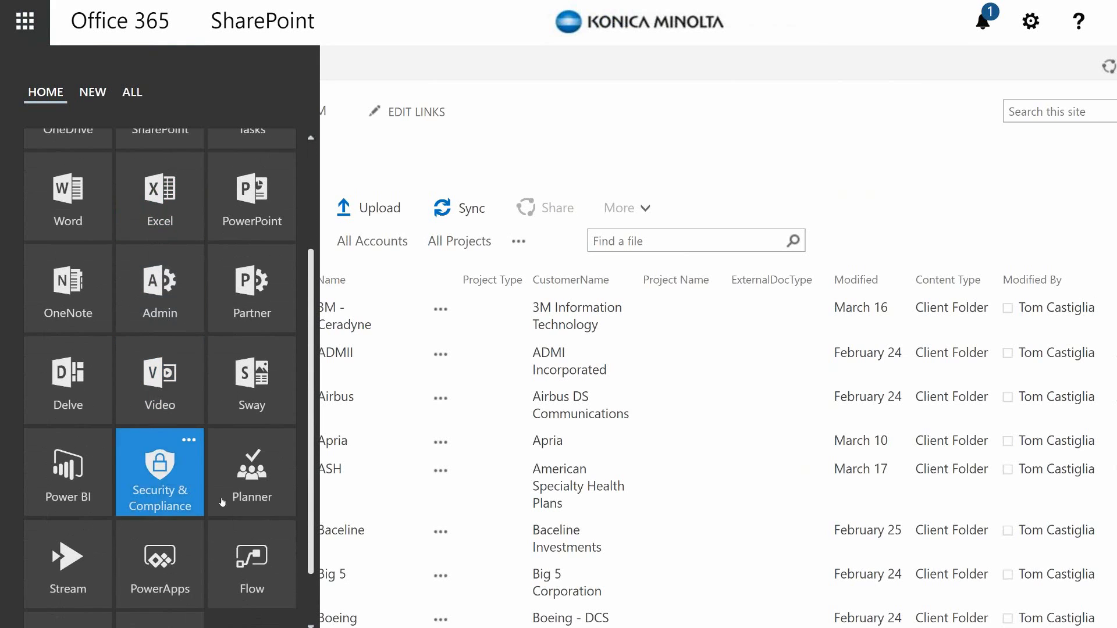
pyautogui.click(239, 550)
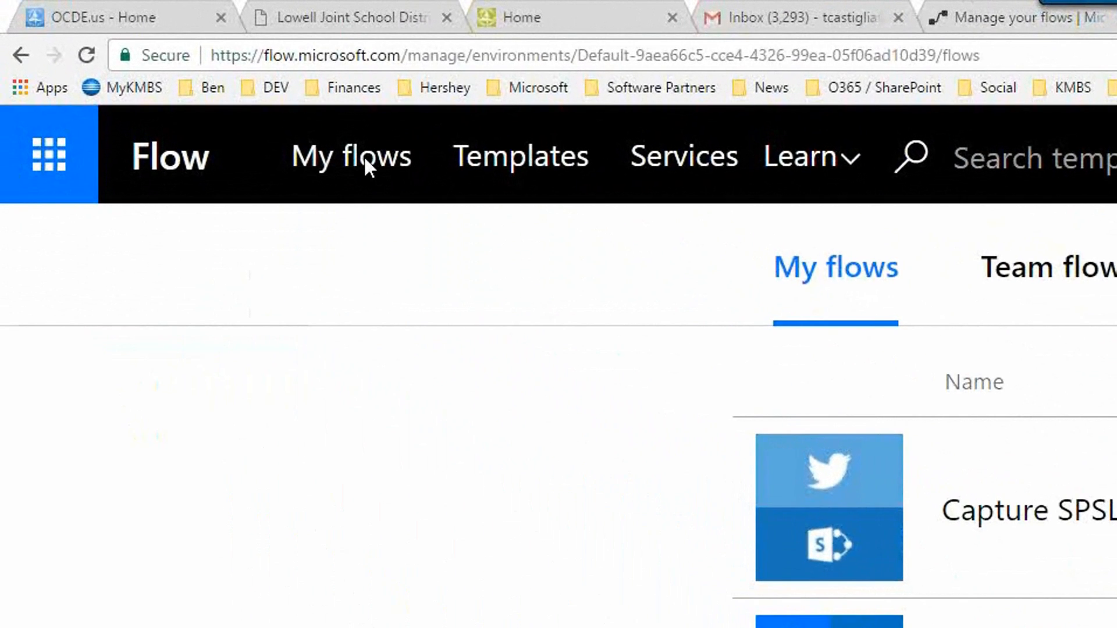
# - Look through the list of personal flows and the list of team flows
pyautogui.click(116, 51)
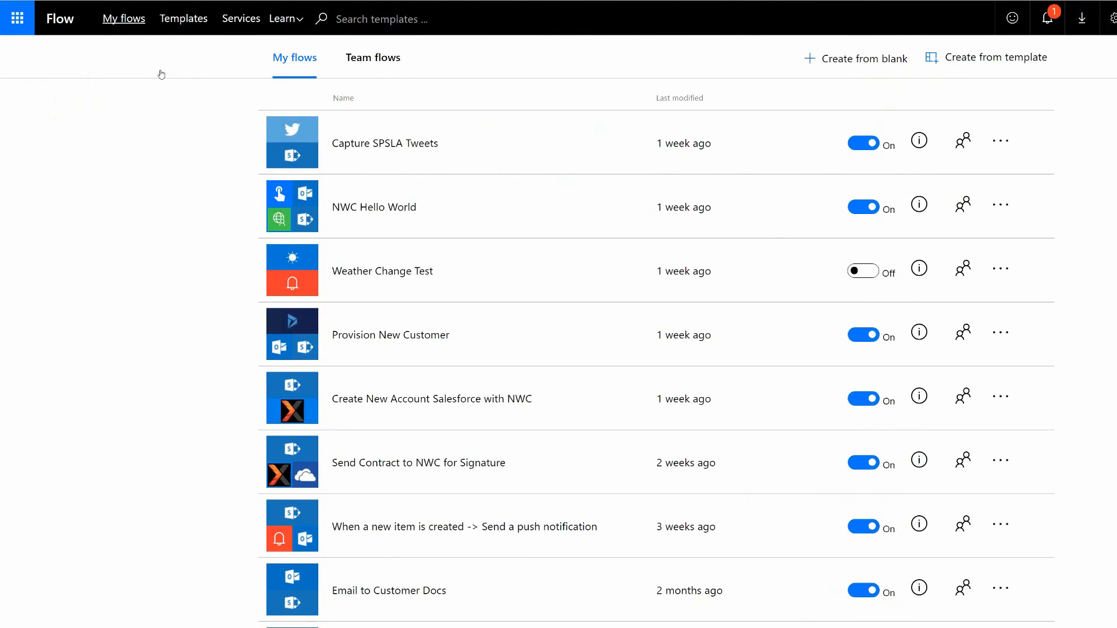
pyautogui.scroll(-1, 194, 161)
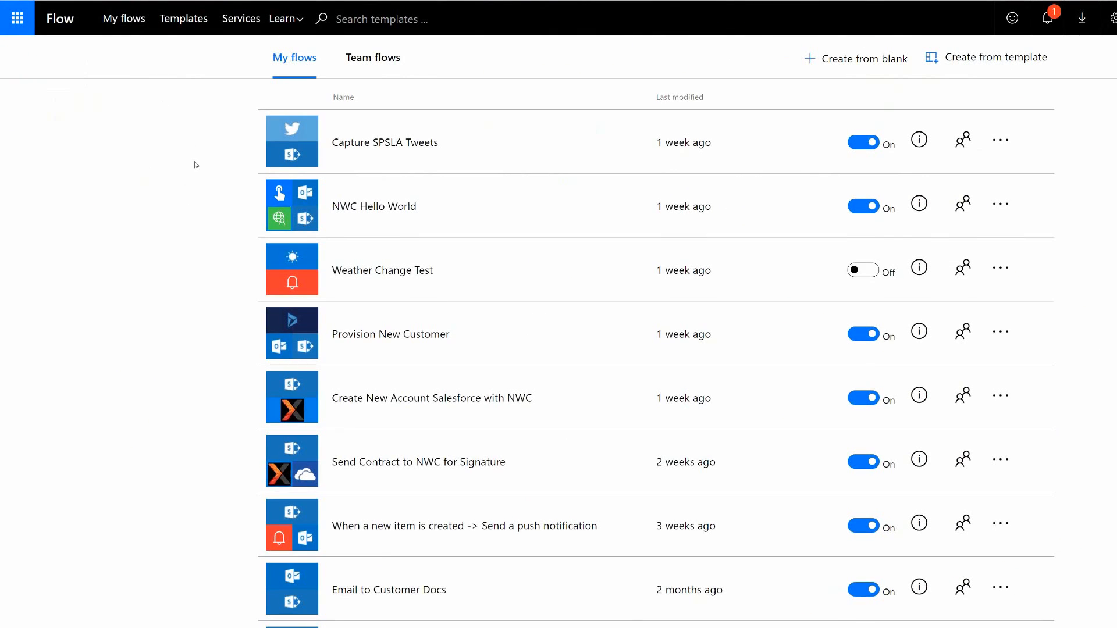
pyautogui.scroll(-7, 196, 270)
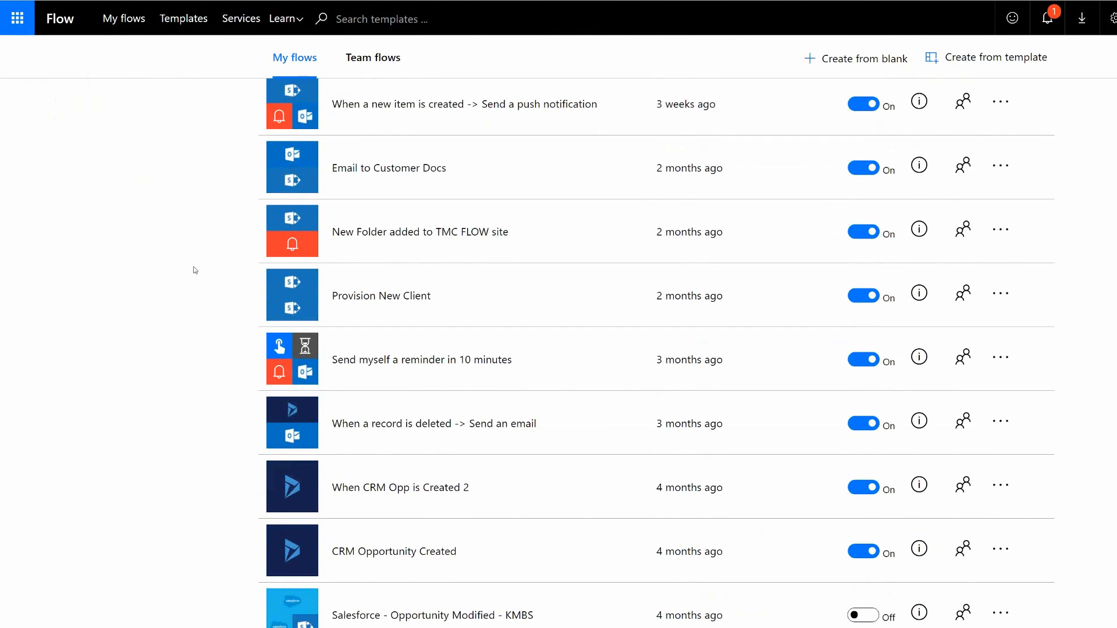
pyautogui.scroll(5, 195, 270)
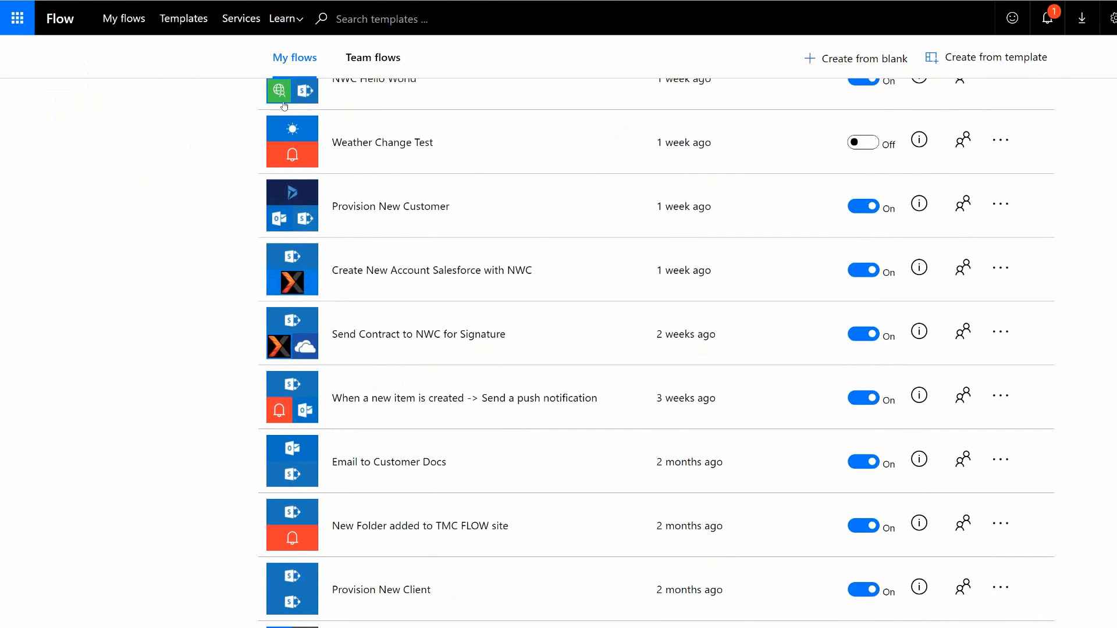
pyautogui.scroll(2, 284, 106)
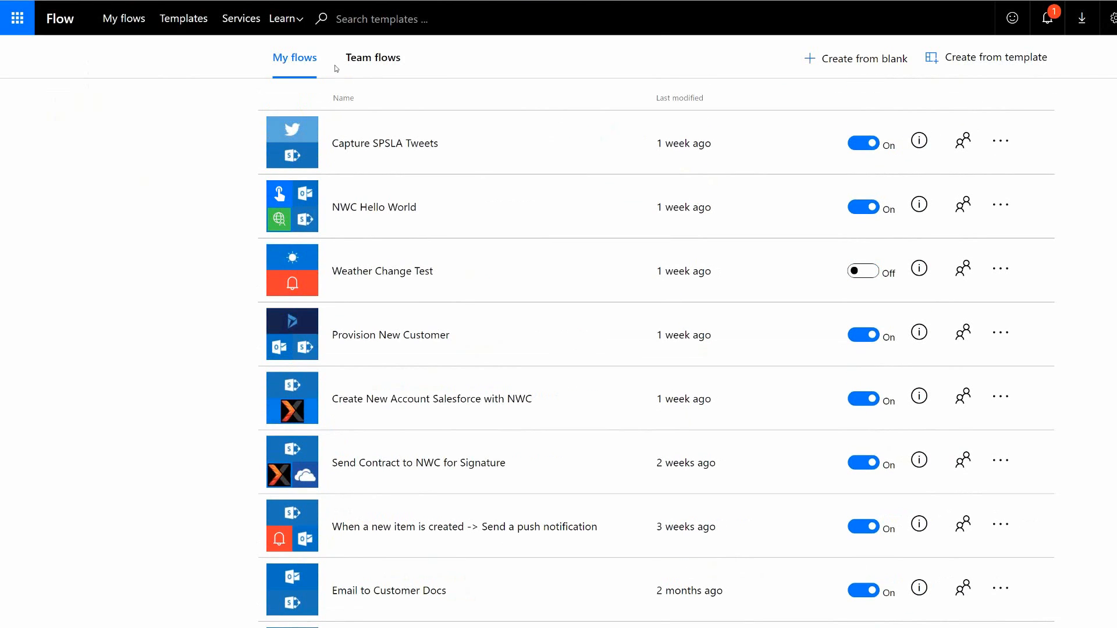
pyautogui.click(374, 63)
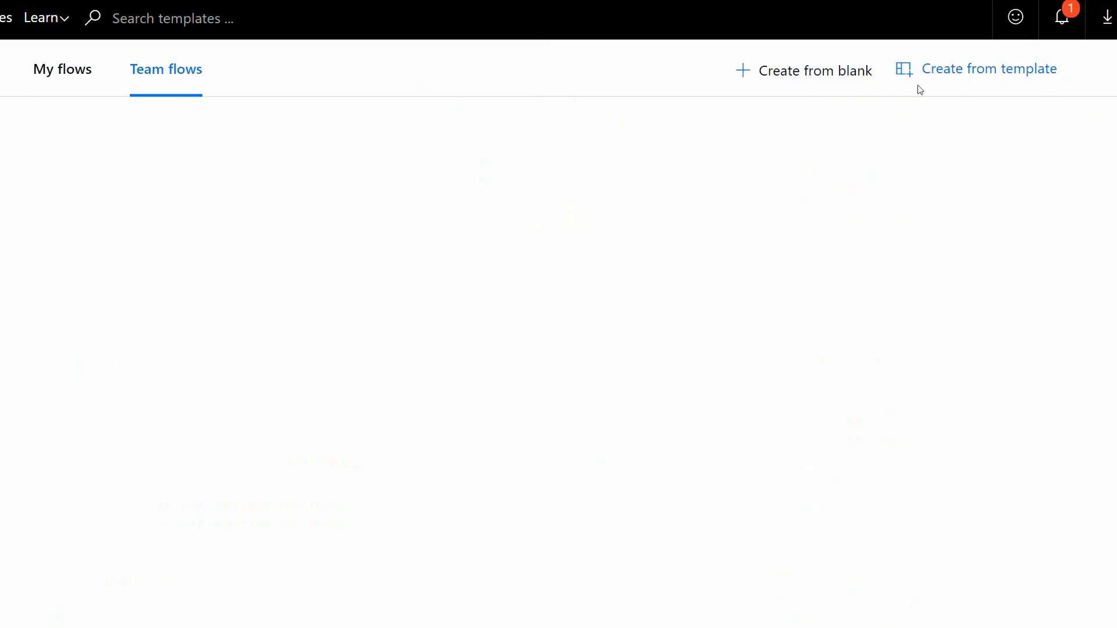
# - Create a flow from blank with the trigger "Twitter - When a new tweet is posted"
pyautogui.click(747, 73)
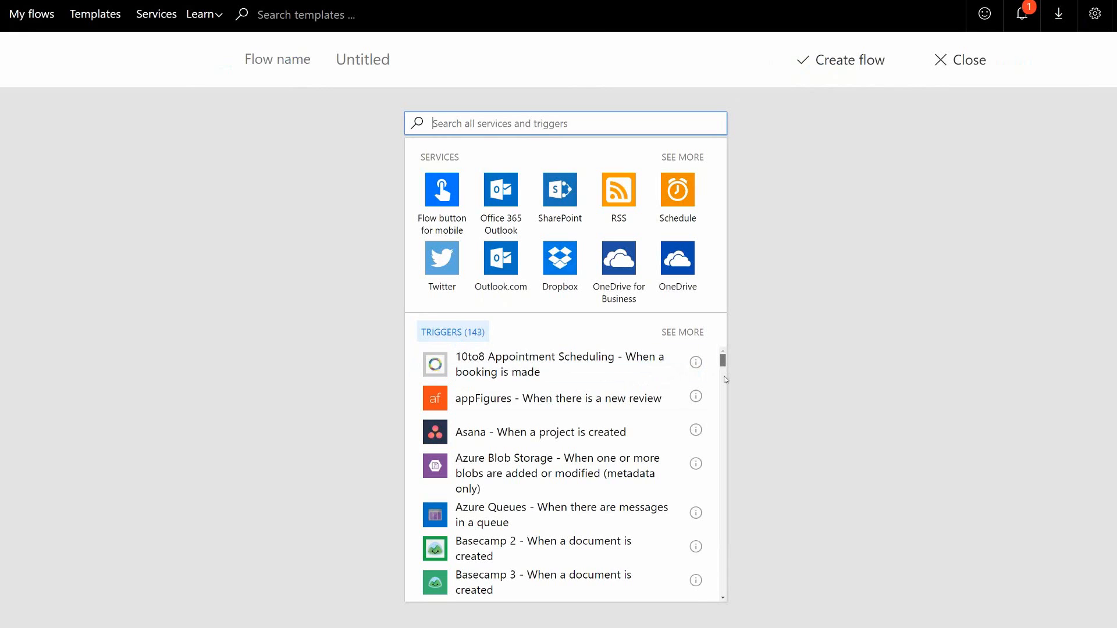
pyautogui.moveTo(725, 379); pyautogui.dragTo(720, 347)
pyautogui.click(525, 126)
pyautogui.write('twit')
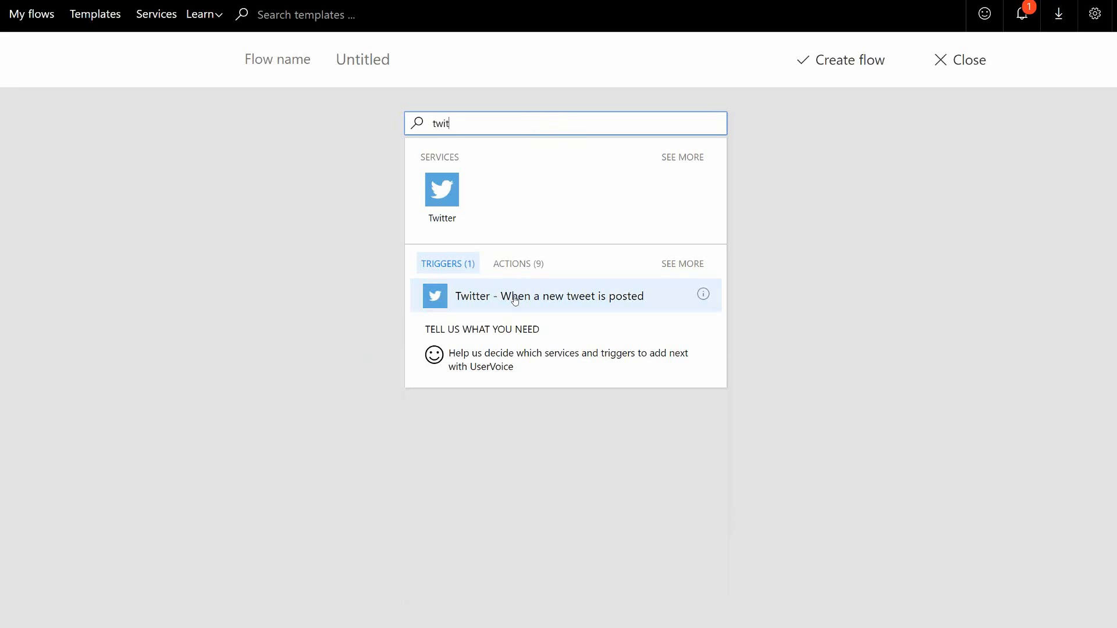
pyautogui.click(533, 303)
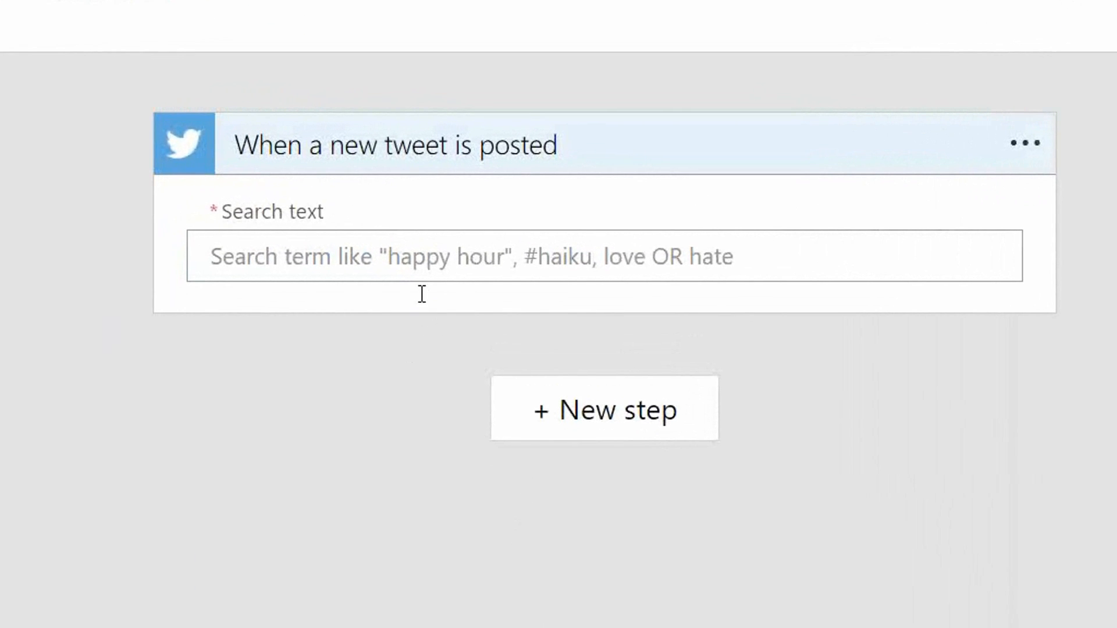
# - Set the tweet trigger's search text to #SANSPUG
pyautogui.click(429, 258)
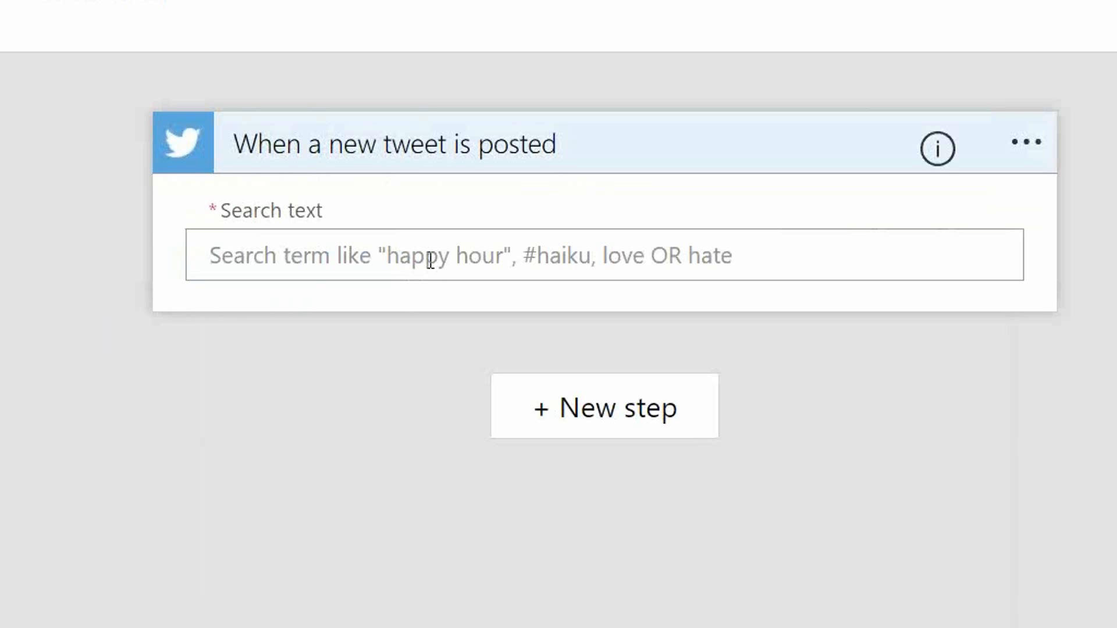
pyautogui.write('@')
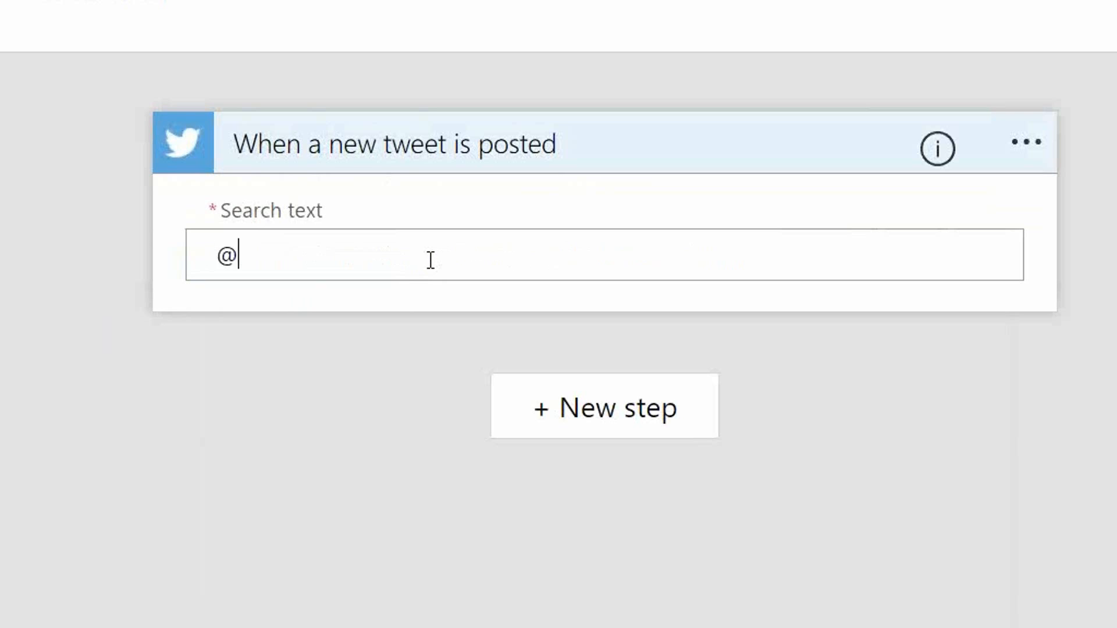
pyautogui.press('BackSpace')
pyautogui.write('#SANSPUG')
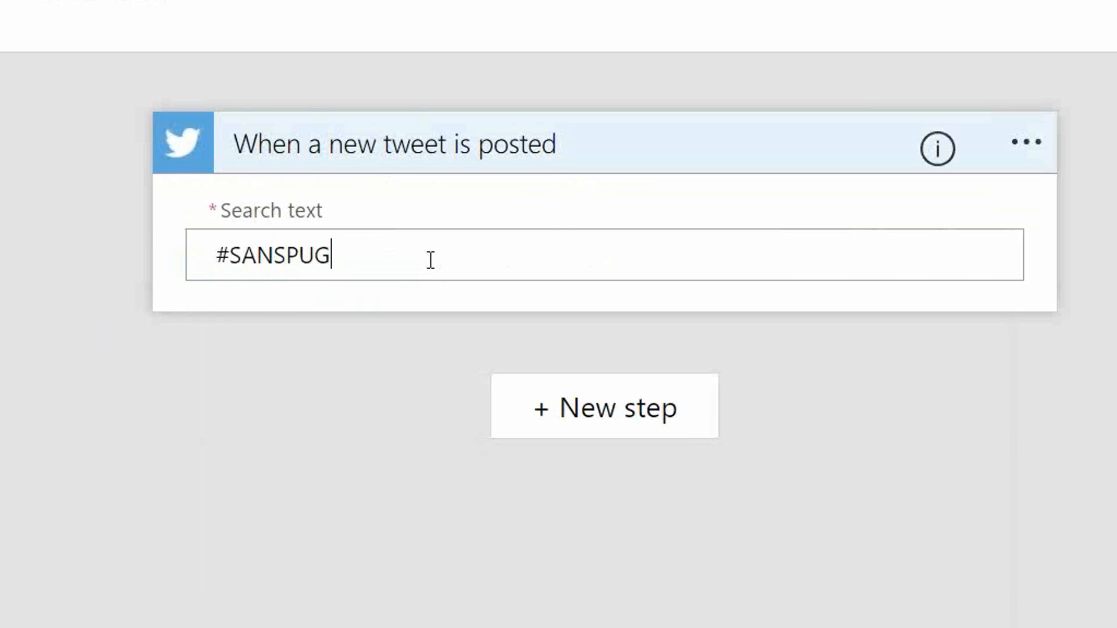
# - Add an action after the tweet trigger, search for "sharepoint" and narrow the choices to the SharePoint service
pyautogui.click(590, 427)
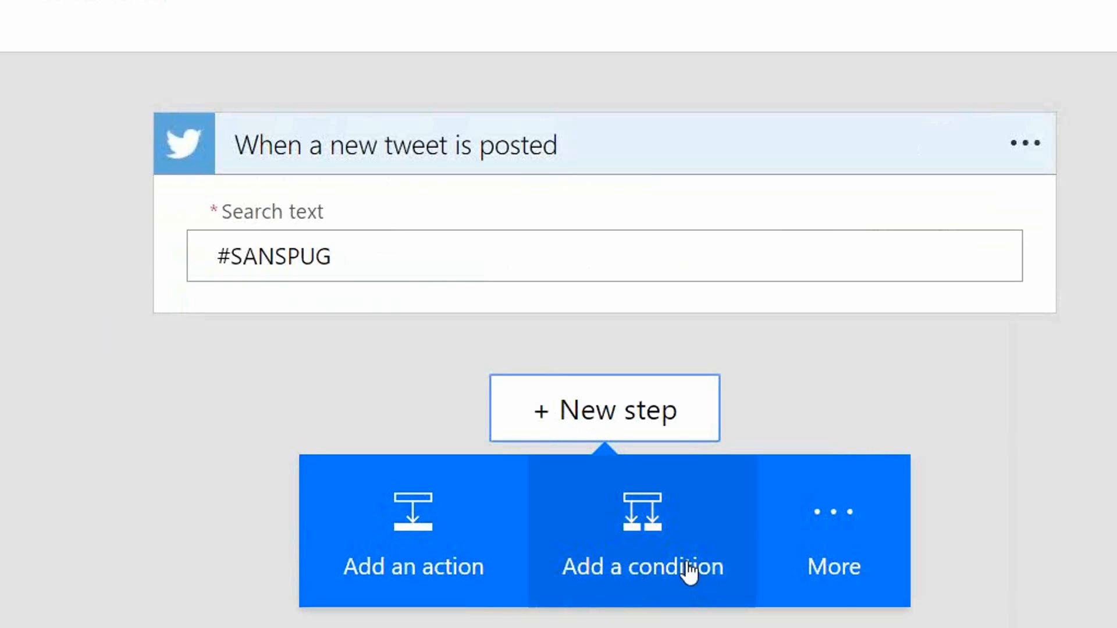
pyautogui.click(851, 522)
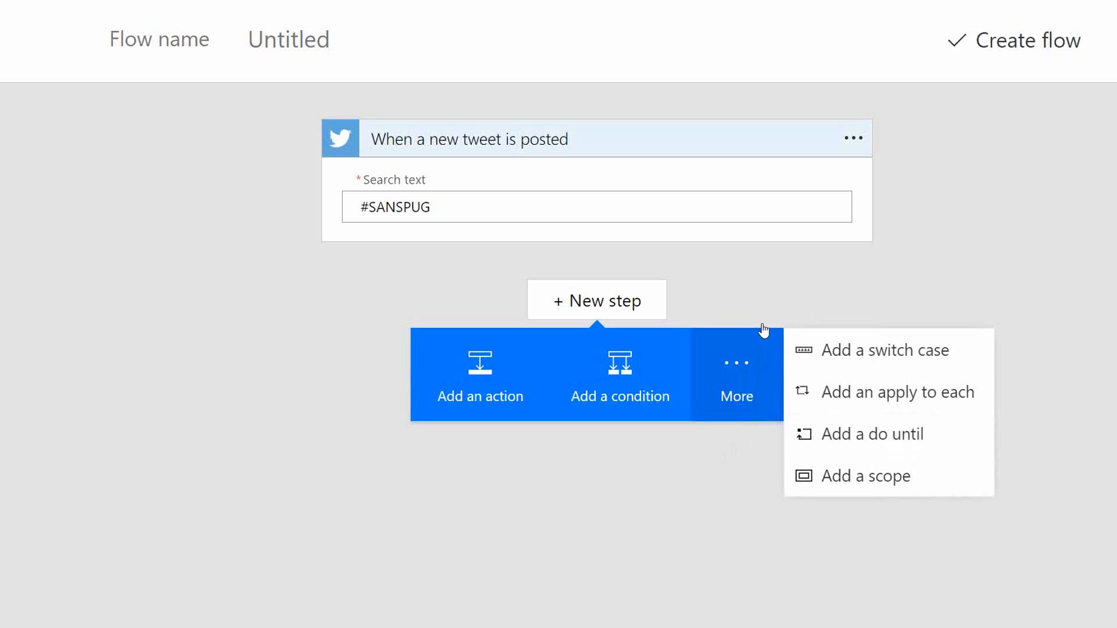
pyautogui.click(489, 396)
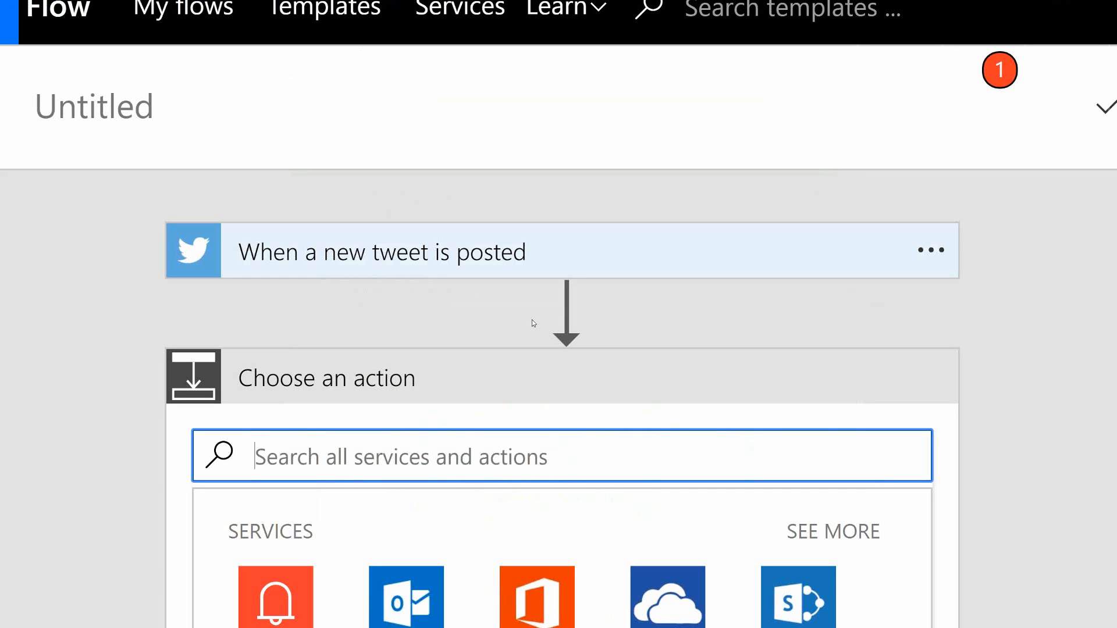
pyautogui.write('sharepoint')
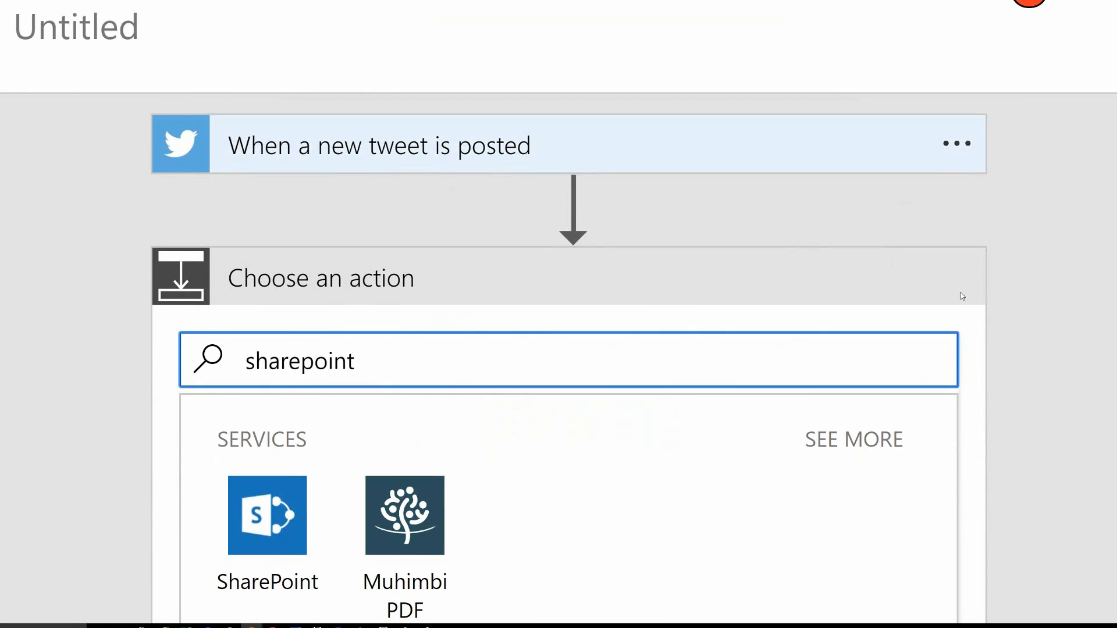
pyautogui.scroll(-2, 886, 365)
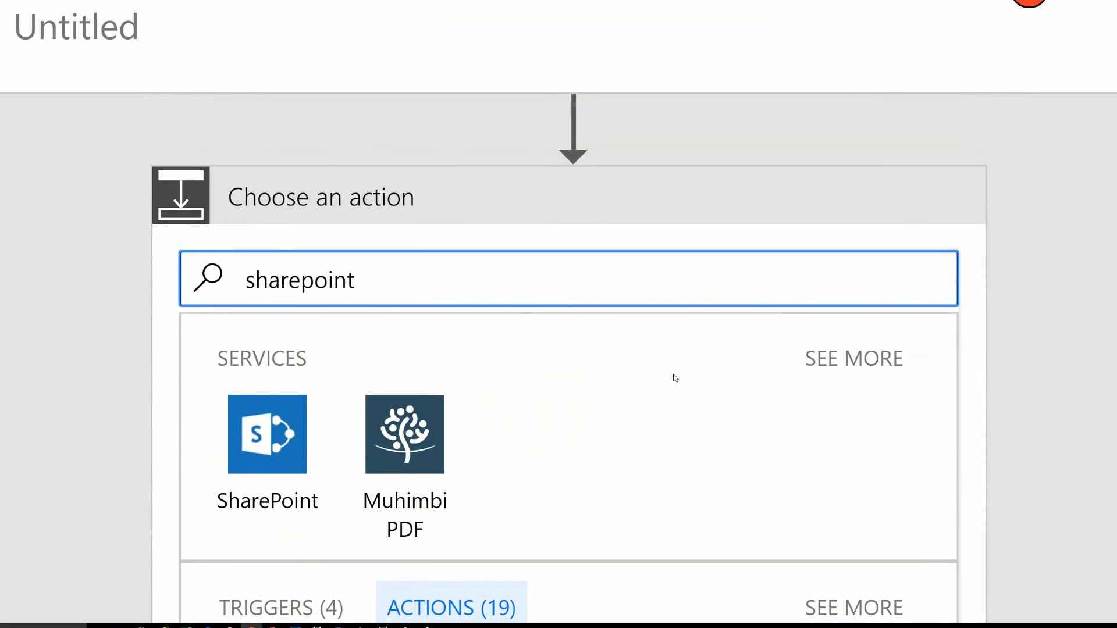
pyautogui.scroll(-1, 673, 378)
pyautogui.click(314, 410)
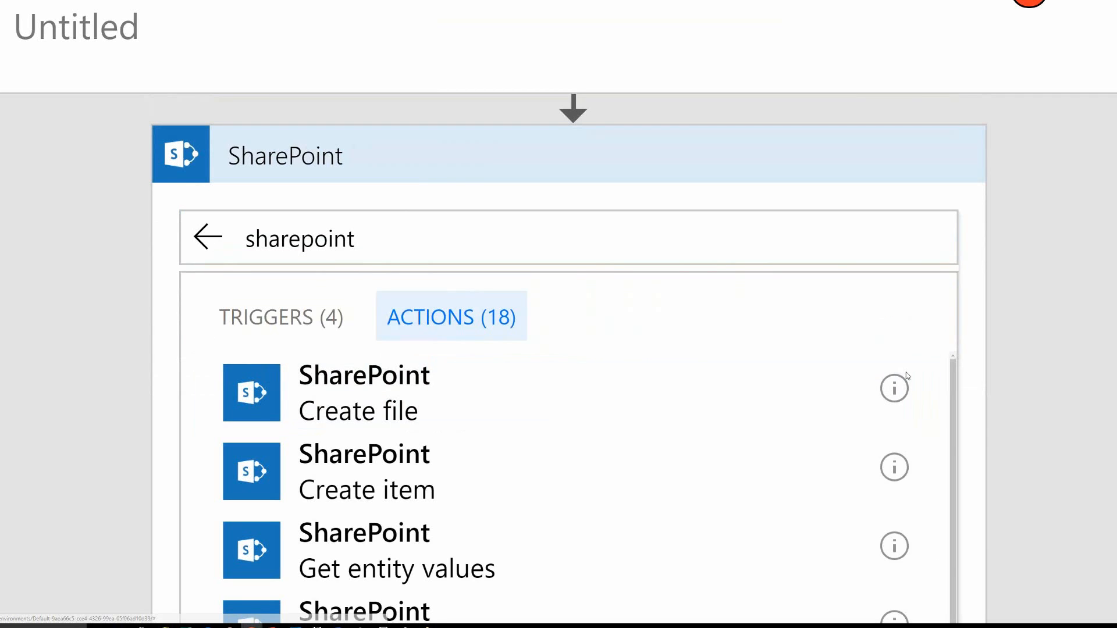
# - Browse the SharePoint actions and choose Create item for the new step
pyautogui.scroll(-3, 952, 394)
pyautogui.scroll(-2, 947, 402)
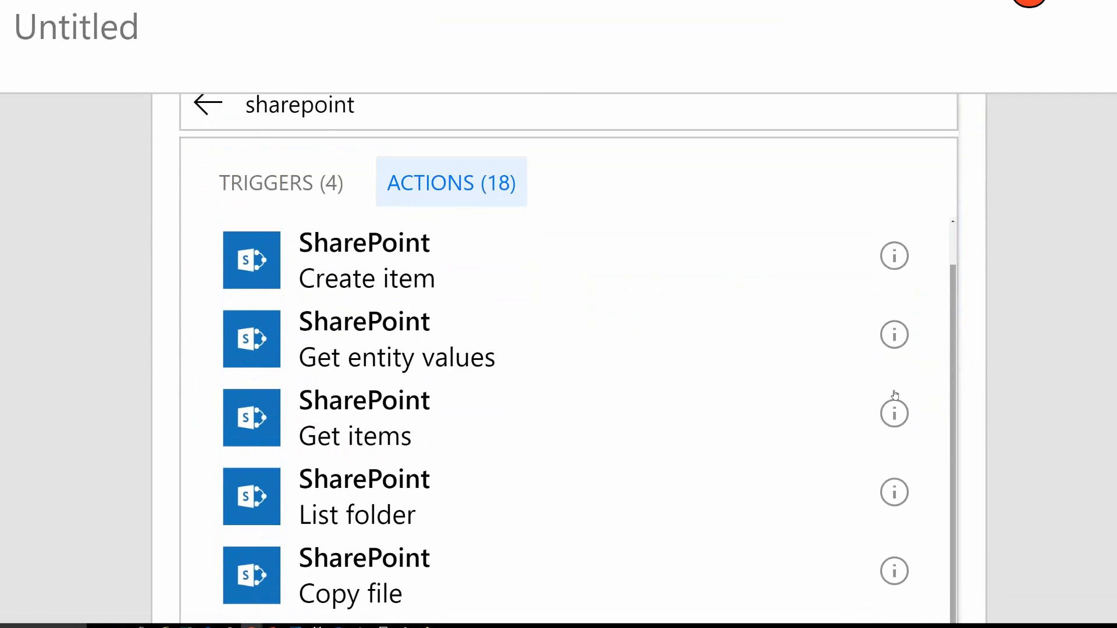
pyautogui.scroll(-1, 891, 411)
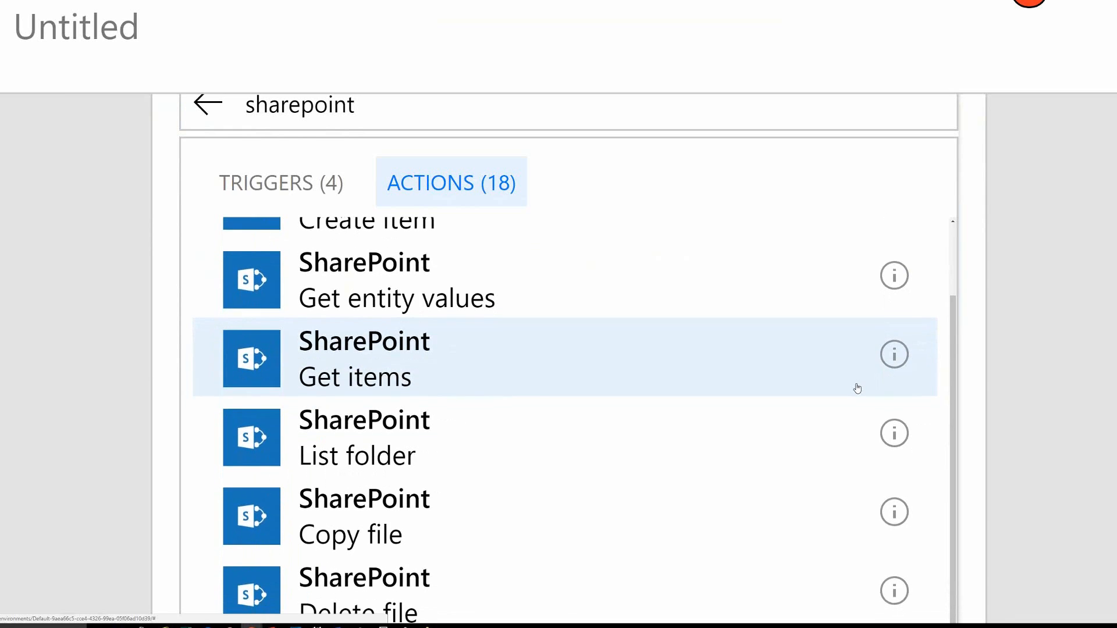
pyautogui.scroll(-2, 853, 387)
pyautogui.scroll(3, 675, 436)
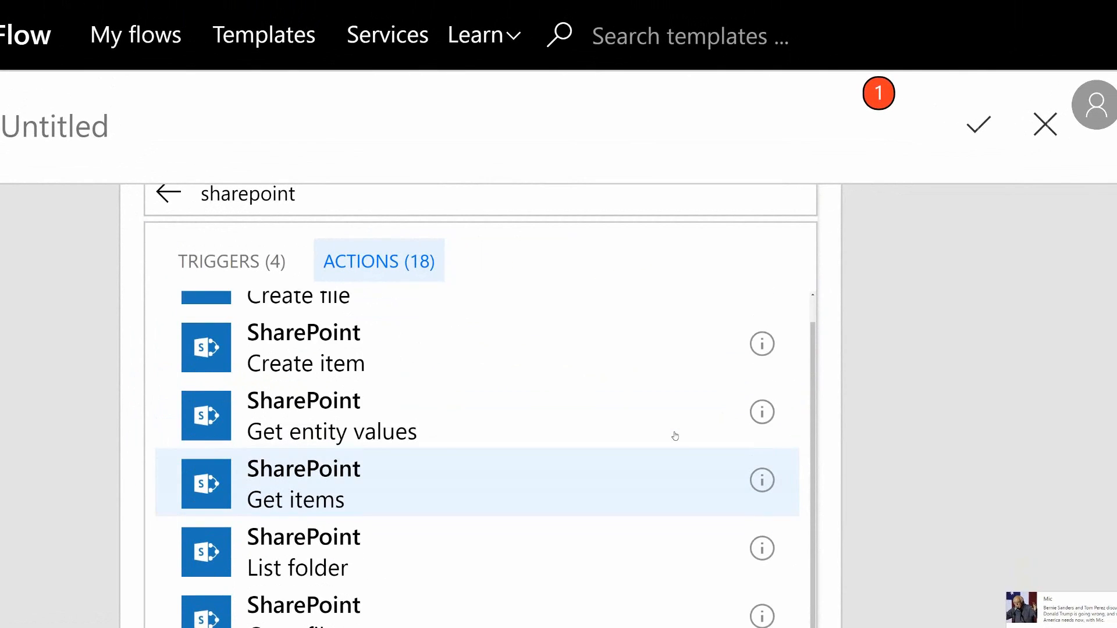
pyautogui.click(397, 414)
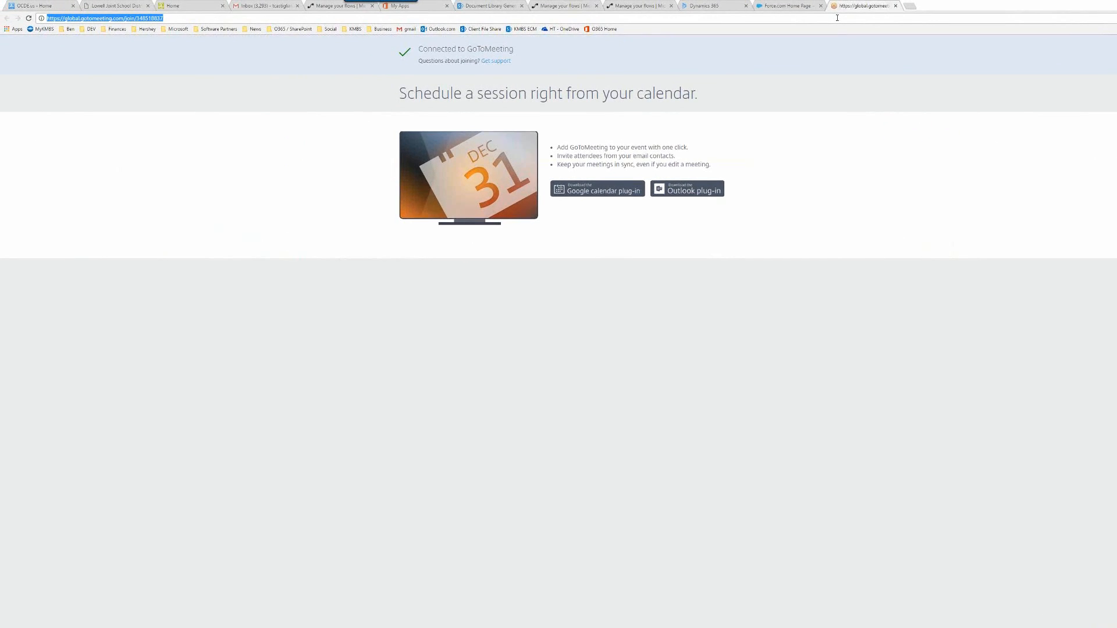
# - In the GoToMeeting browser tab, open hersheytech.sharepoint.com/sites/tmc/flow/ and display the site's Tweets list
pyautogui.write('hersheytech.sharepoint.com/sites/ecm/')
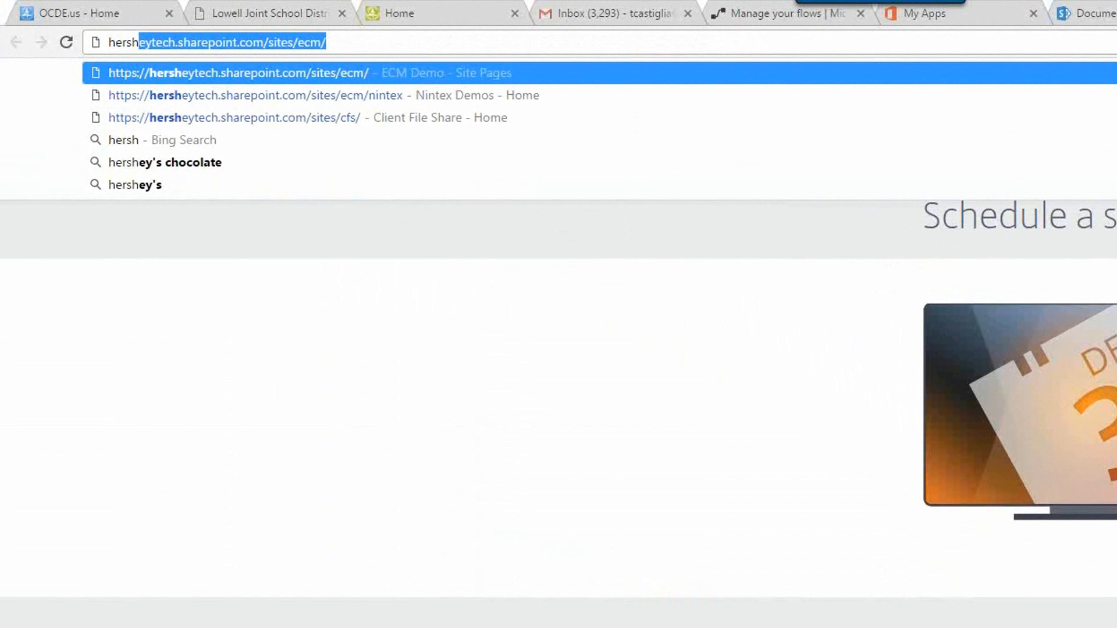
pyautogui.press('End')
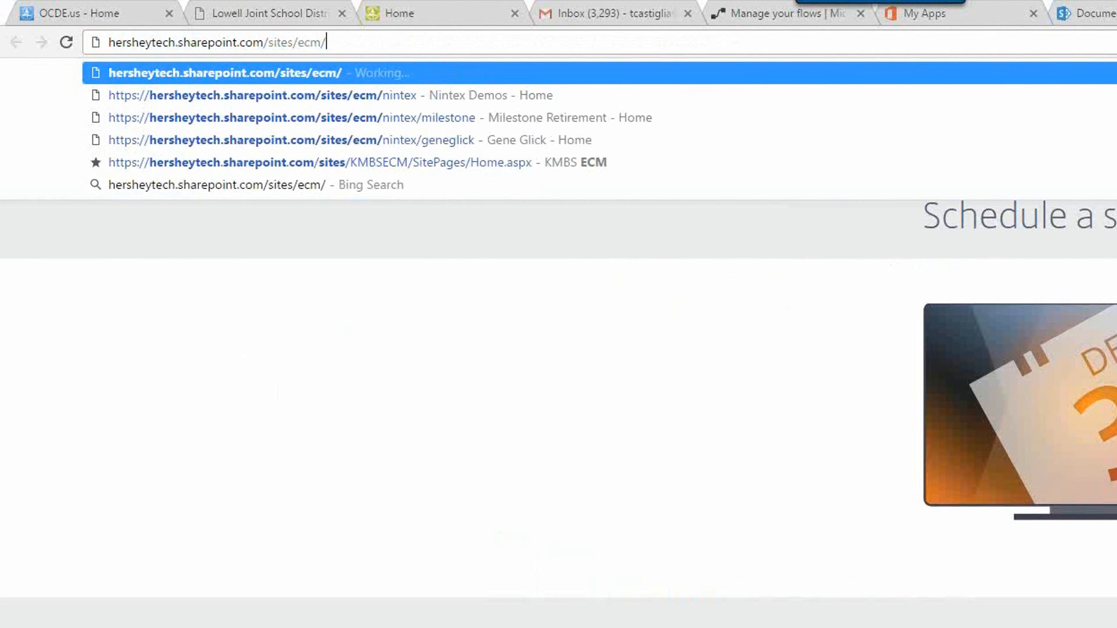
pyautogui.hotkey('ctrl', 'shift', 'Left')
pyautogui.write('tmc/flow/')
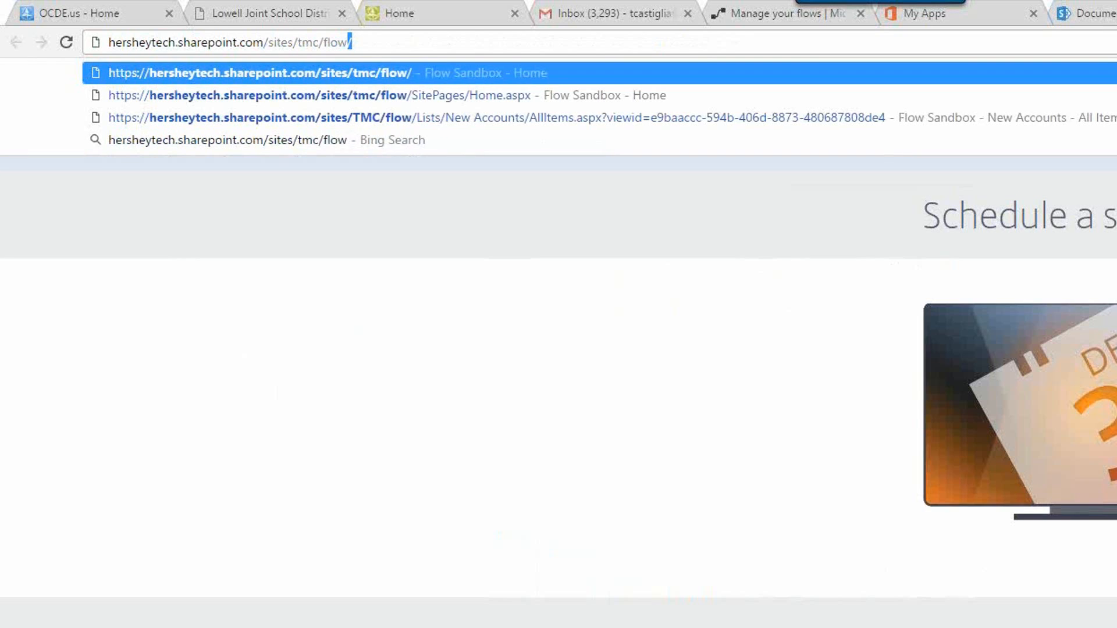
pyautogui.press('Return')
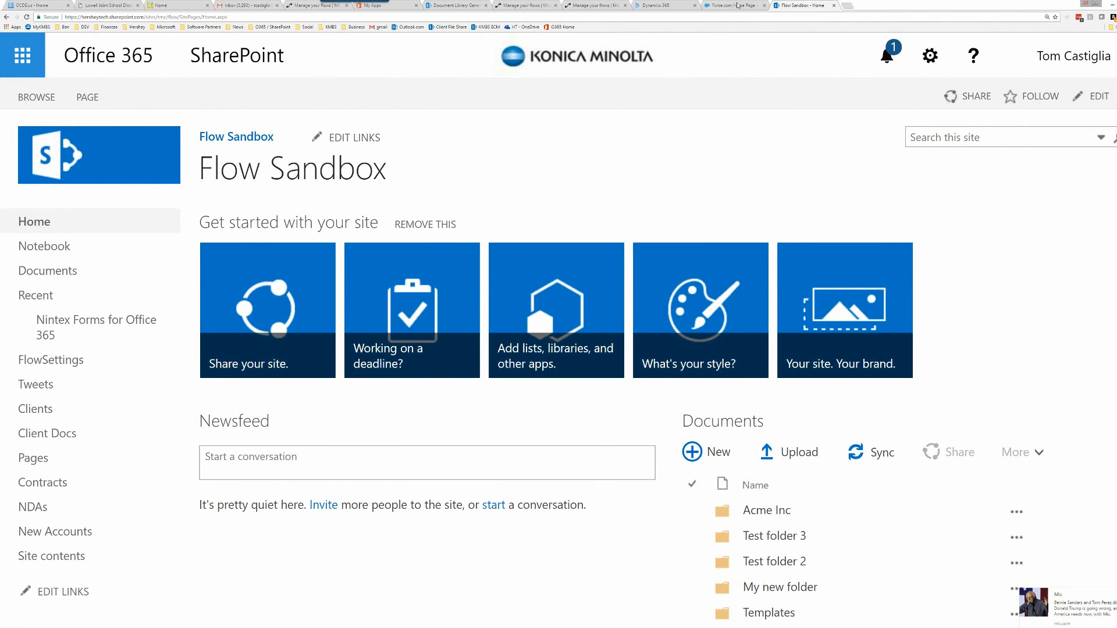
pyautogui.click(43, 386)
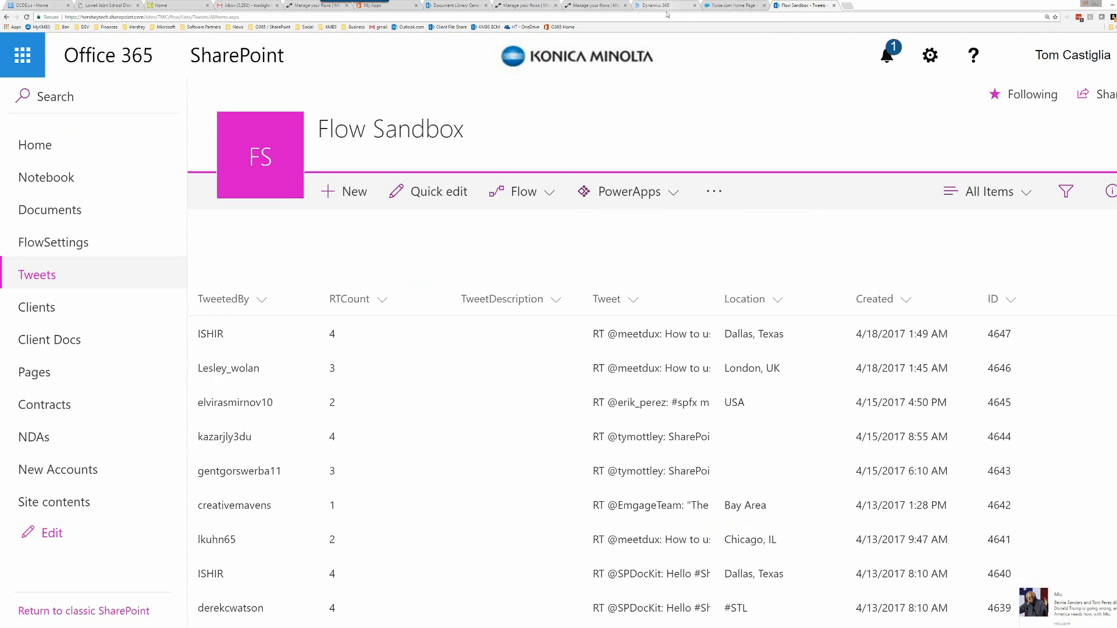
# - Return to the untitled flow's browser tab and look through the suggested site addresses for the Create item action
pyautogui.click(531, 8)
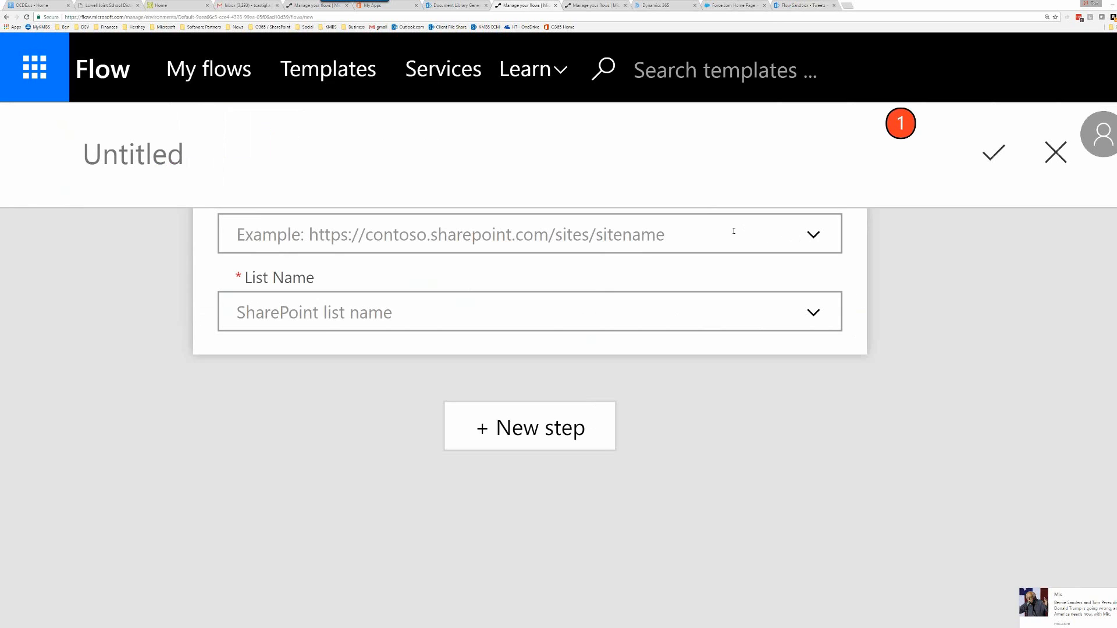
pyautogui.click(816, 240)
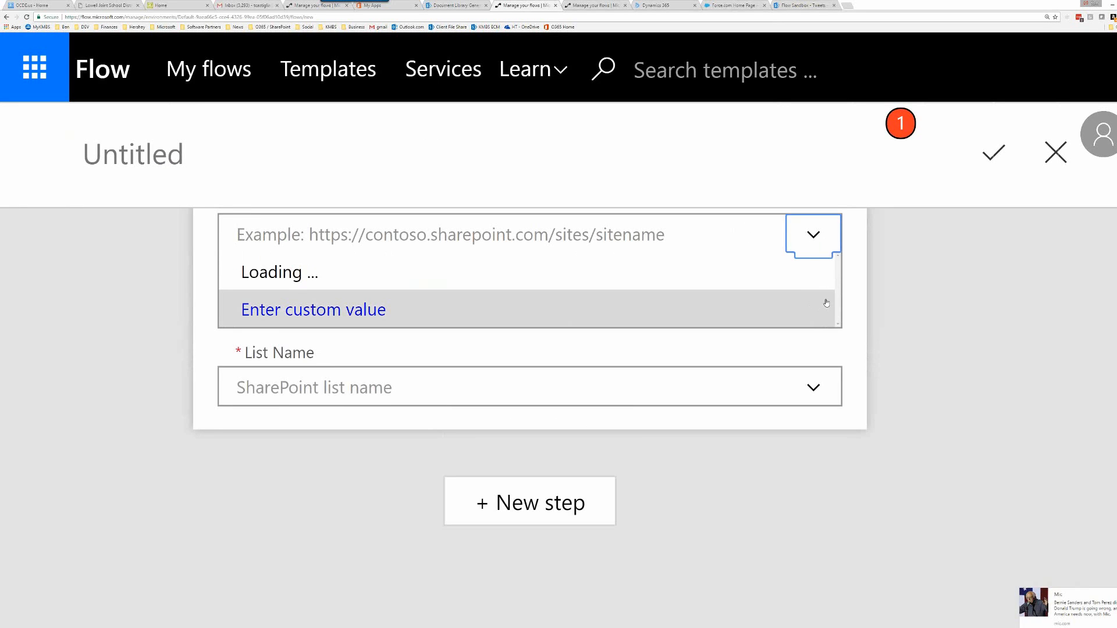
pyautogui.scroll(-2, 826, 302)
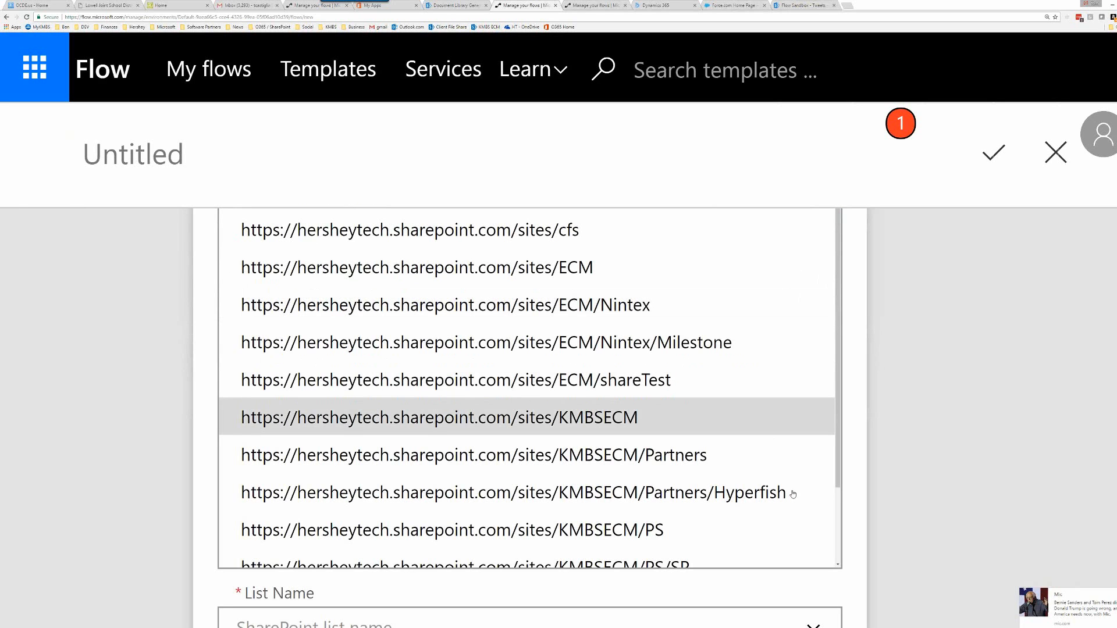
pyautogui.scroll(-5, 809, 497)
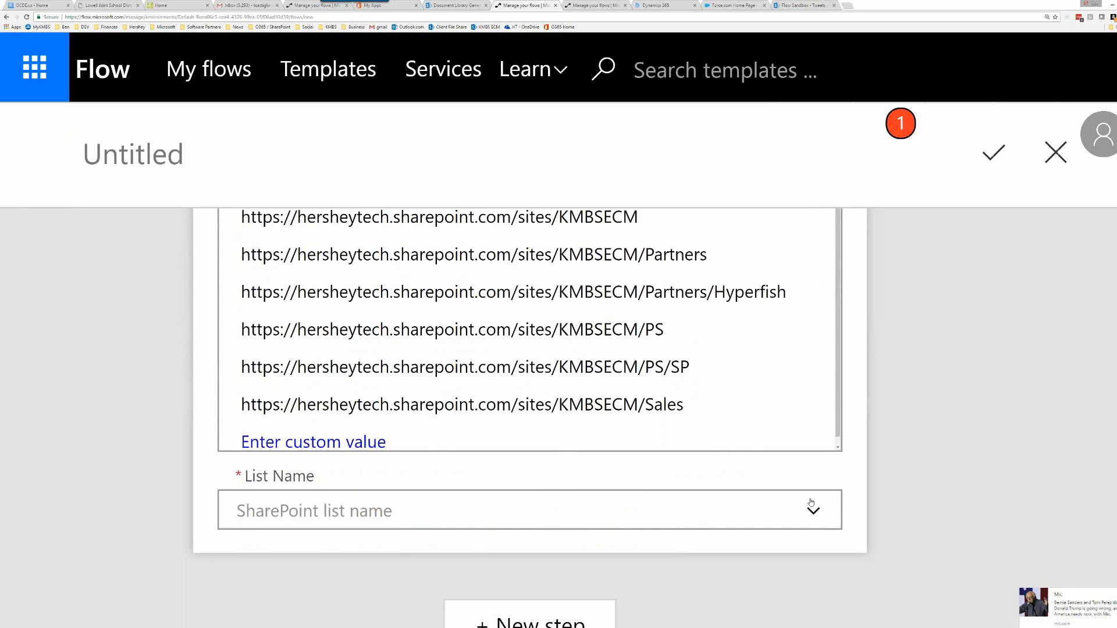
pyautogui.scroll(2, 789, 407)
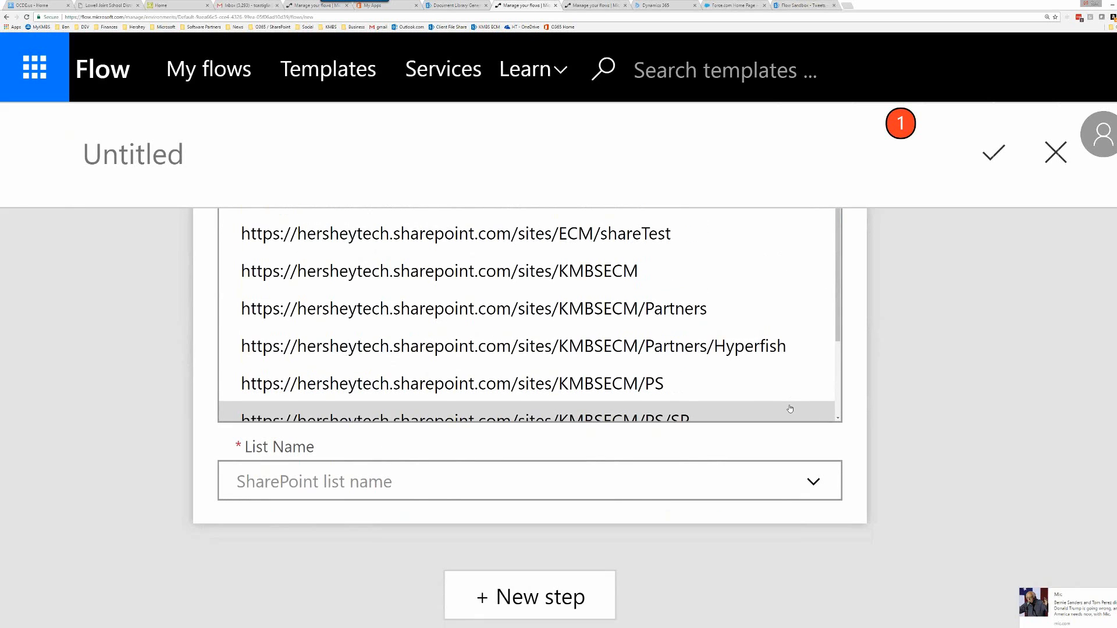
pyautogui.scroll(5, 790, 409)
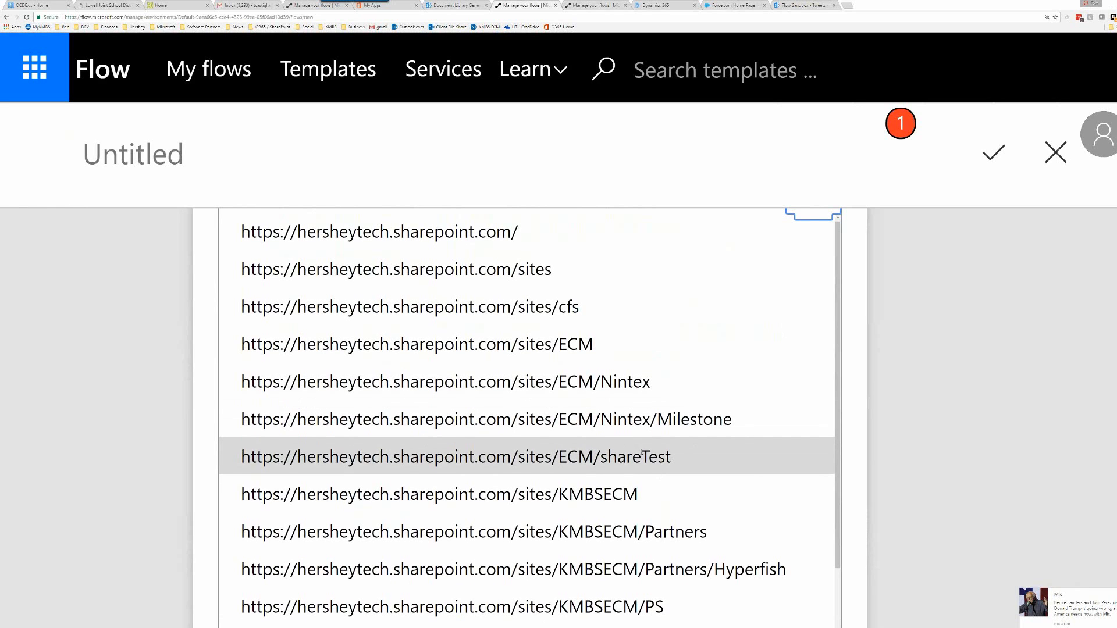
# - Copy the full web address of the Tweets list from the Flow Sandbox browser tab
pyautogui.click(790, 8)
pyautogui.click(570, 17)
pyautogui.hotkey('ctrl', 'c')
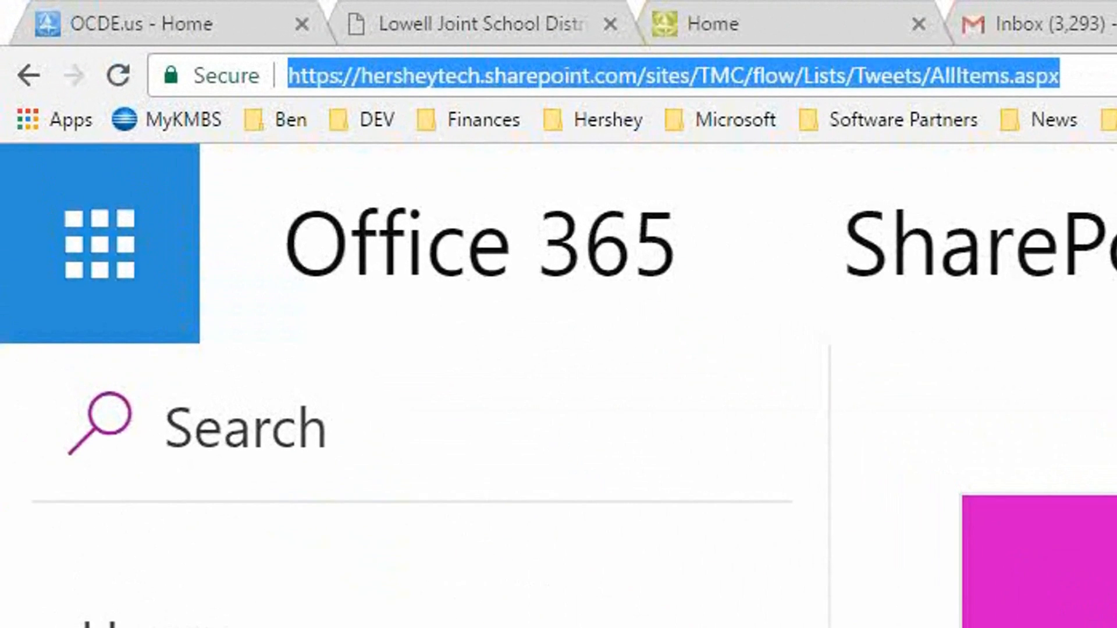
pyautogui.hotkey('ctrl', 'Tab')
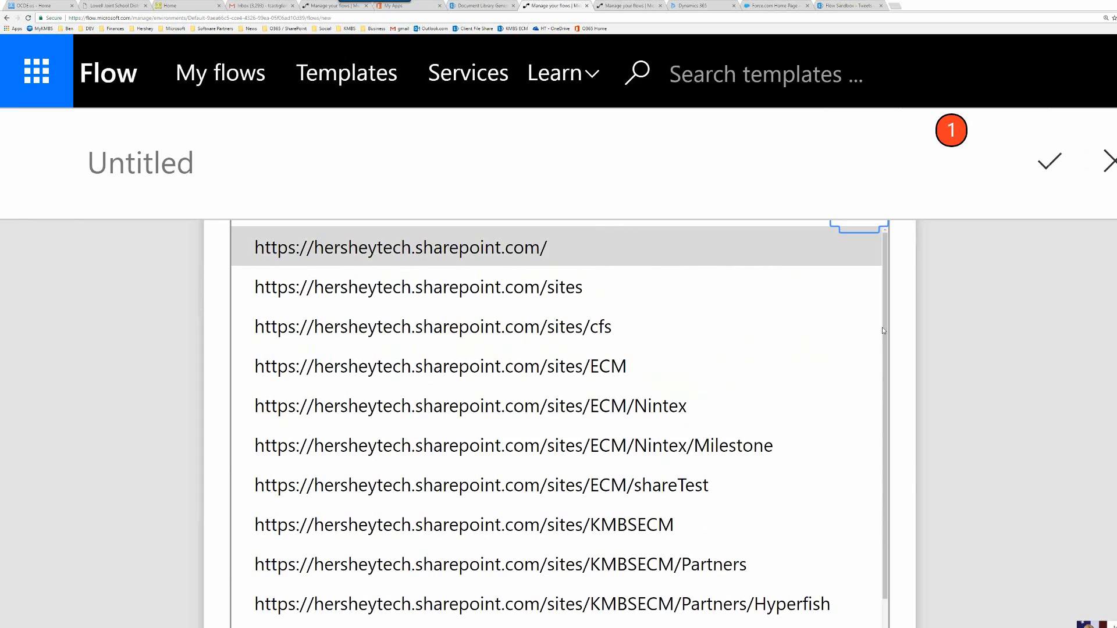
pyautogui.scroll(5, 411, 473)
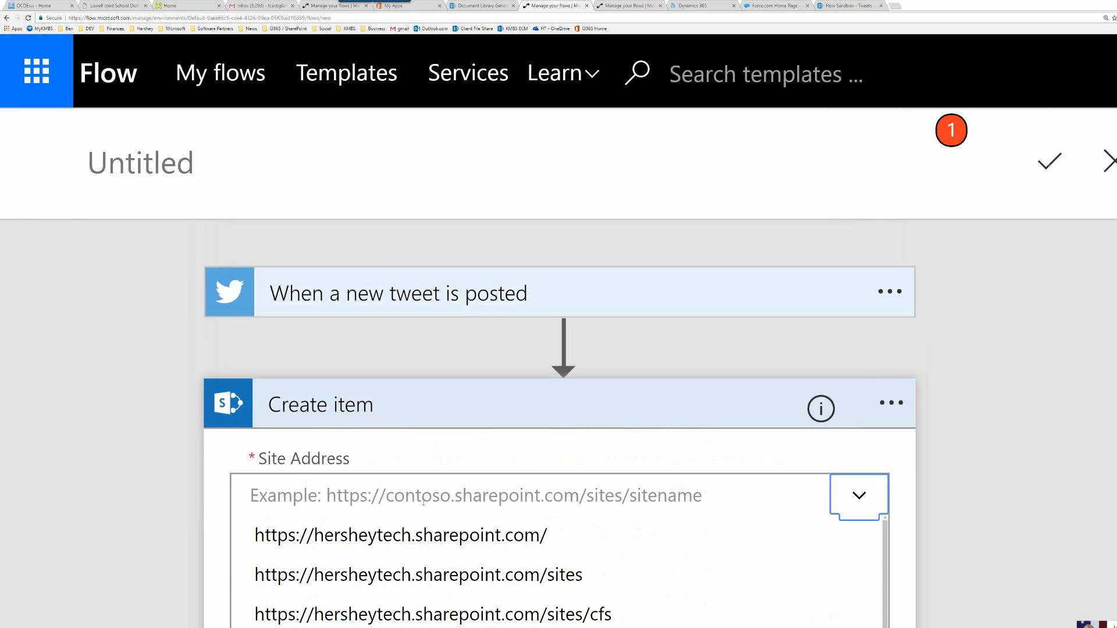
pyautogui.click(423, 500)
pyautogui.click(423, 495)
pyautogui.click(424, 493)
pyautogui.hotkey('ctrl', 'v')
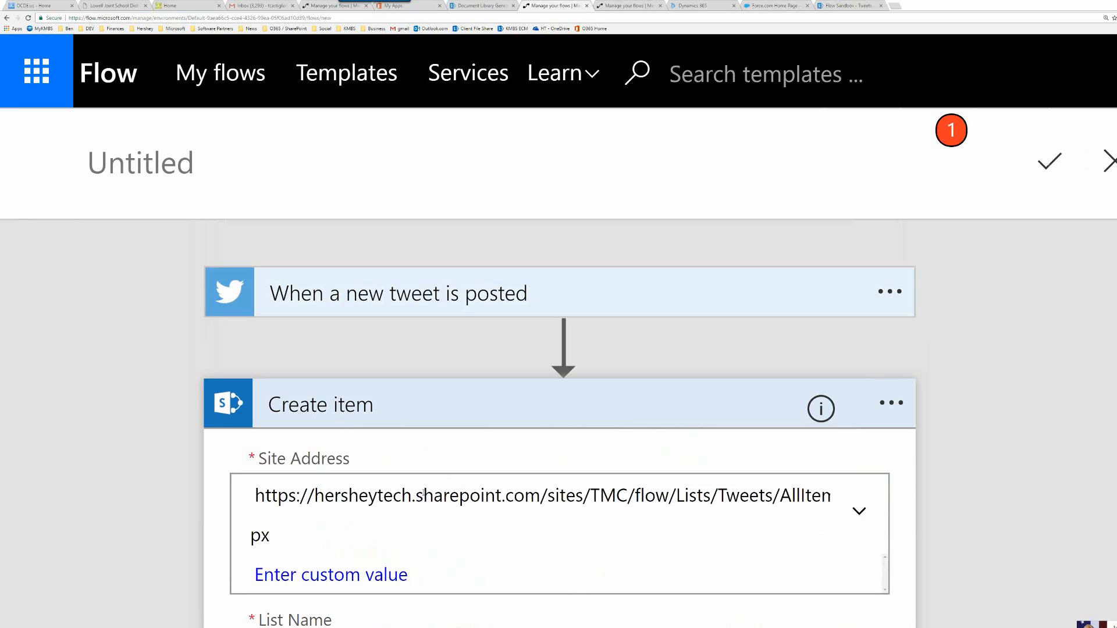
pyautogui.hotkey('ctrl', 'shift', 'Left')
pyautogui.hotkey('ctrl', 'shift', 'Left')
pyautogui.hotkey('ctrl', 'shift', 'Left')
pyautogui.hotkey('ctrl', 'shift', 'Left')
pyautogui.hotkey('ctrl', 'shift', 'Left')
pyautogui.hotkey('ctrl', 'shift', 'Left')
pyautogui.hotkey('ctrl', 'shift', 'Right')
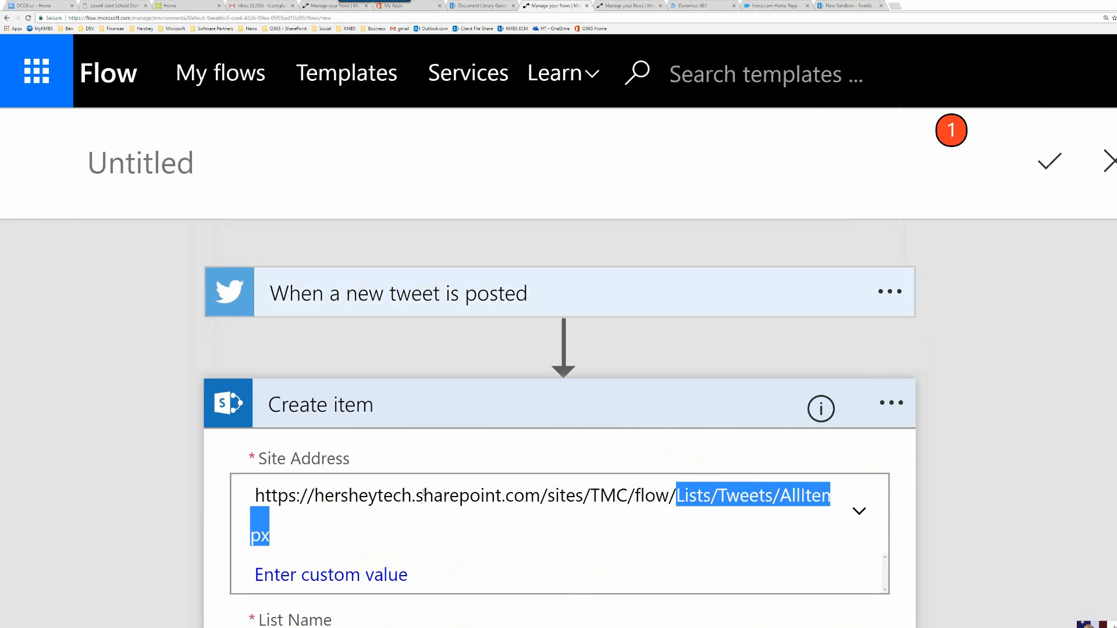
pyautogui.press('BackSpace')
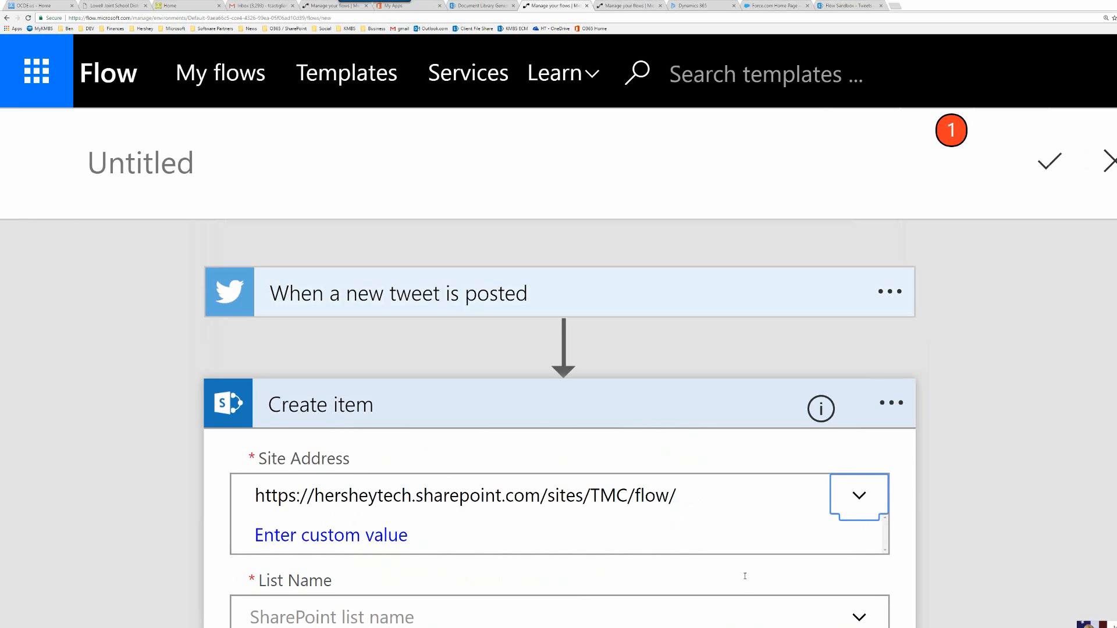
# - Choose Tweets as the List Name for the Create item action
pyautogui.scroll(-2, 827, 576)
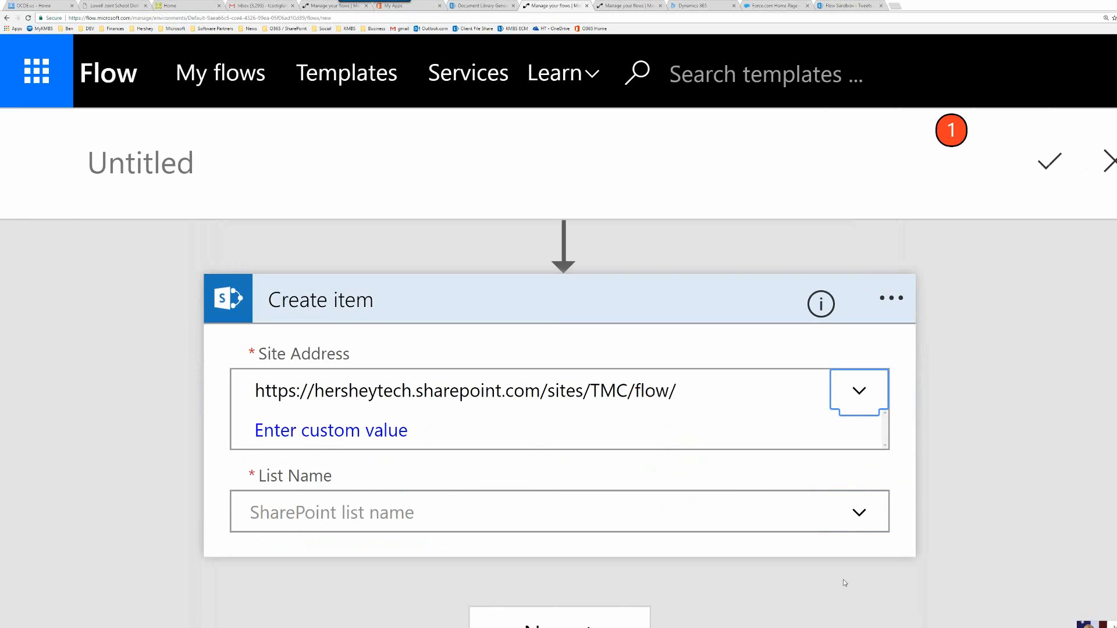
pyautogui.click(861, 519)
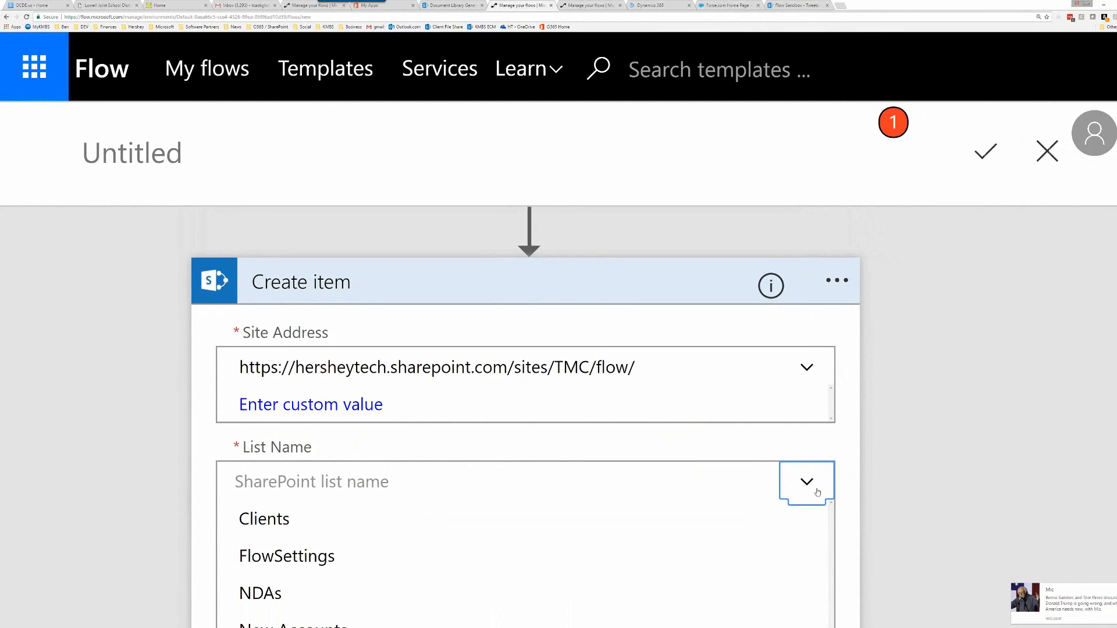
pyautogui.scroll(-3, 547, 483)
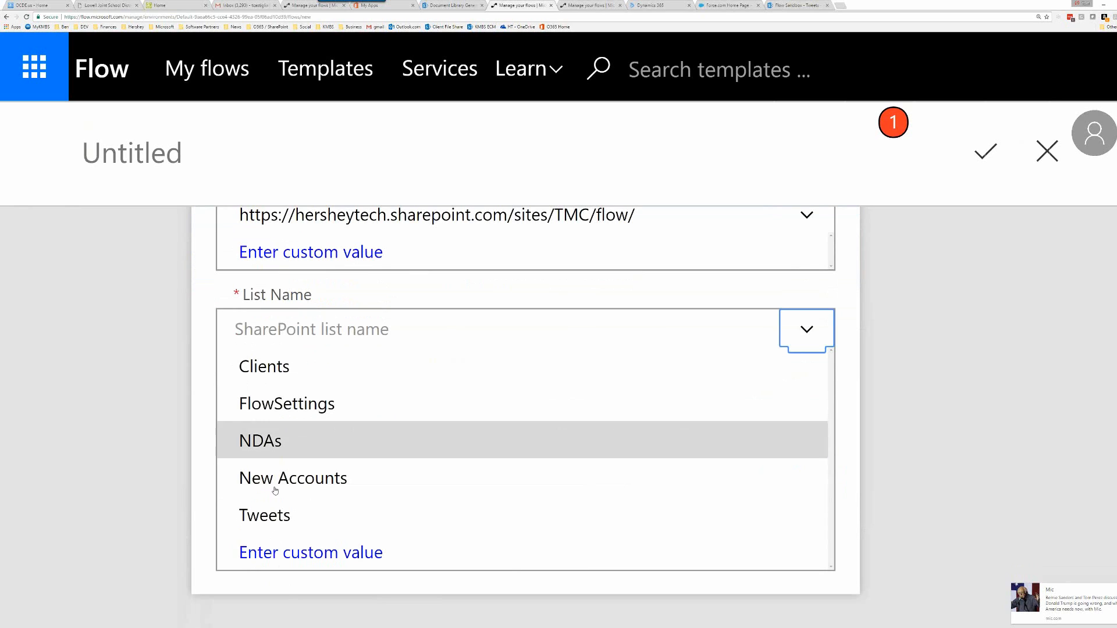
pyautogui.click(274, 515)
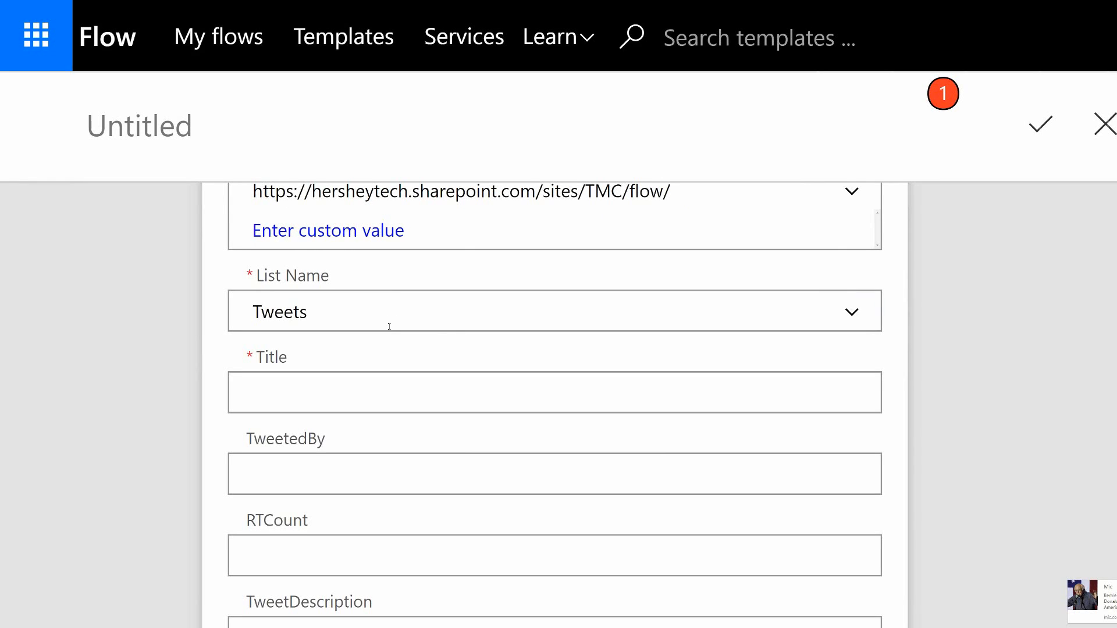
# - Fill the new item's Title with the Tweet text parameter from the tweet trigger
pyautogui.scroll(-1, 388, 327)
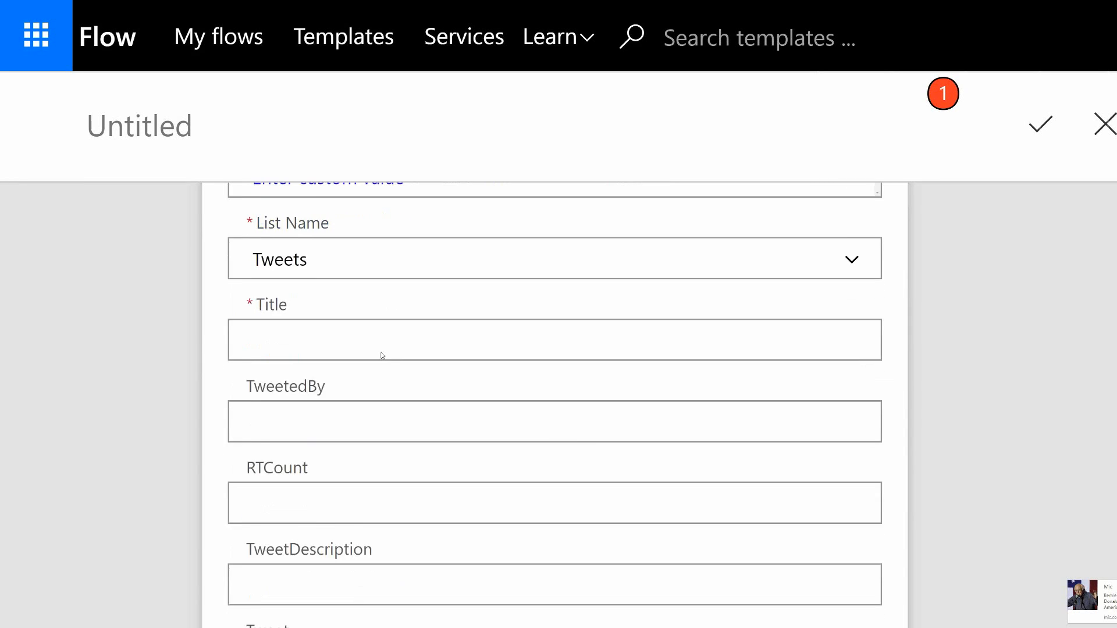
pyautogui.scroll(-1, 382, 357)
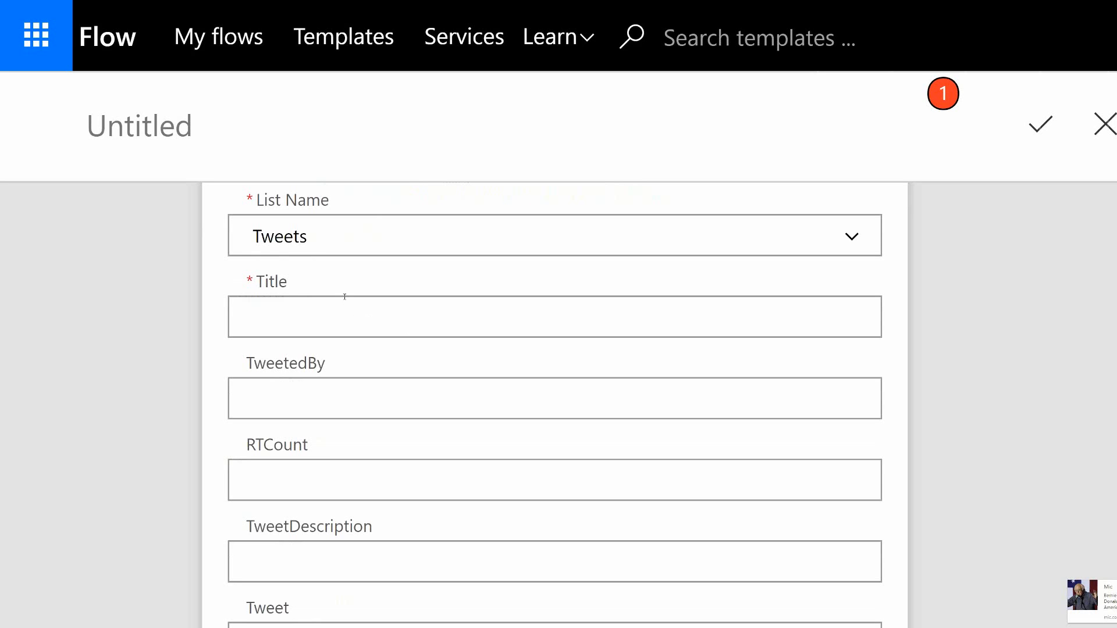
pyautogui.click(343, 319)
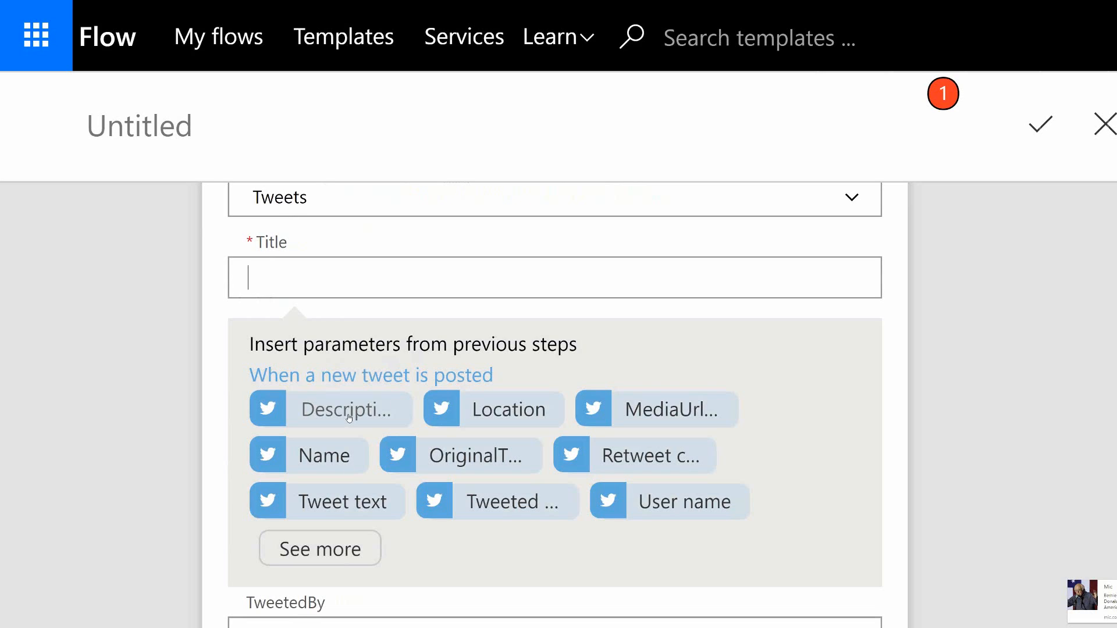
pyautogui.click(338, 491)
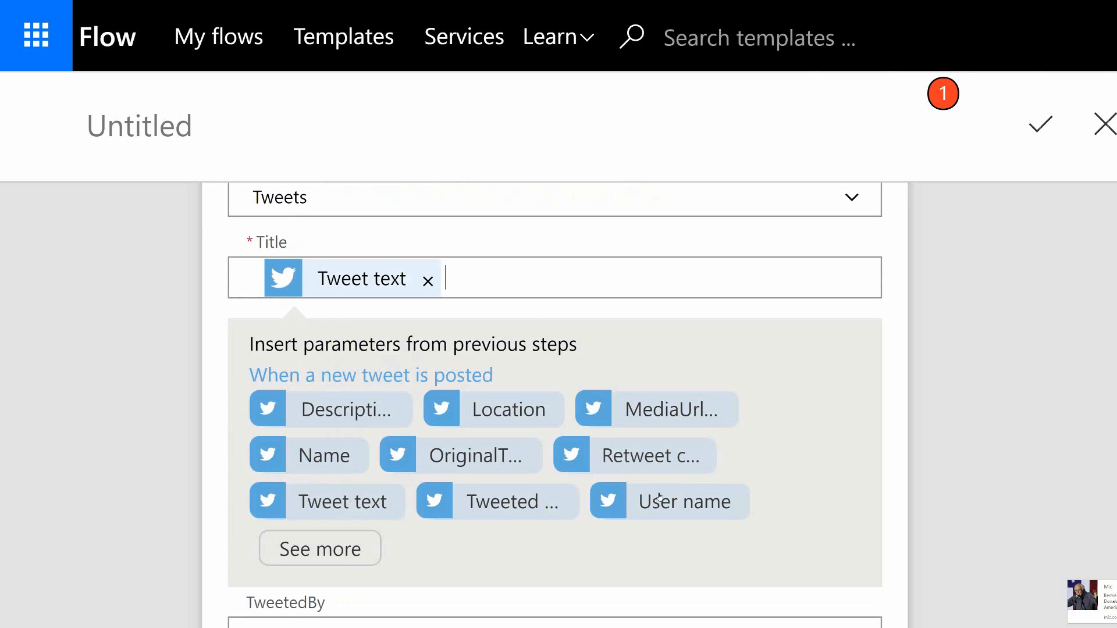
# - Try adding a hyphen and the User name parameter after Tweet text in the Title, and remove both again
pyautogui.write('-')
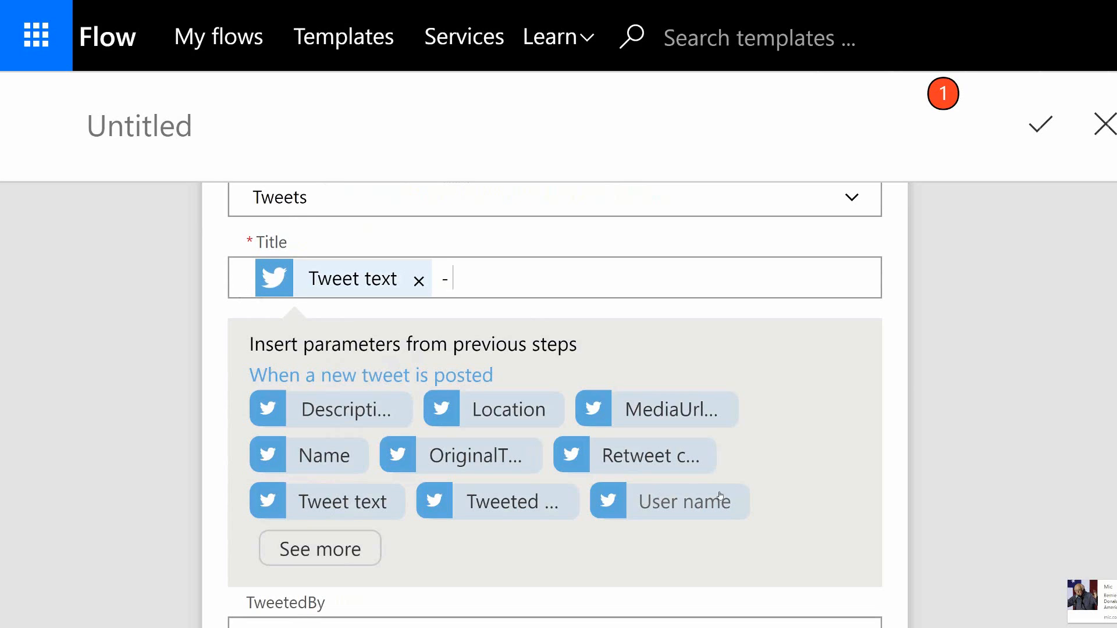
pyautogui.click(707, 503)
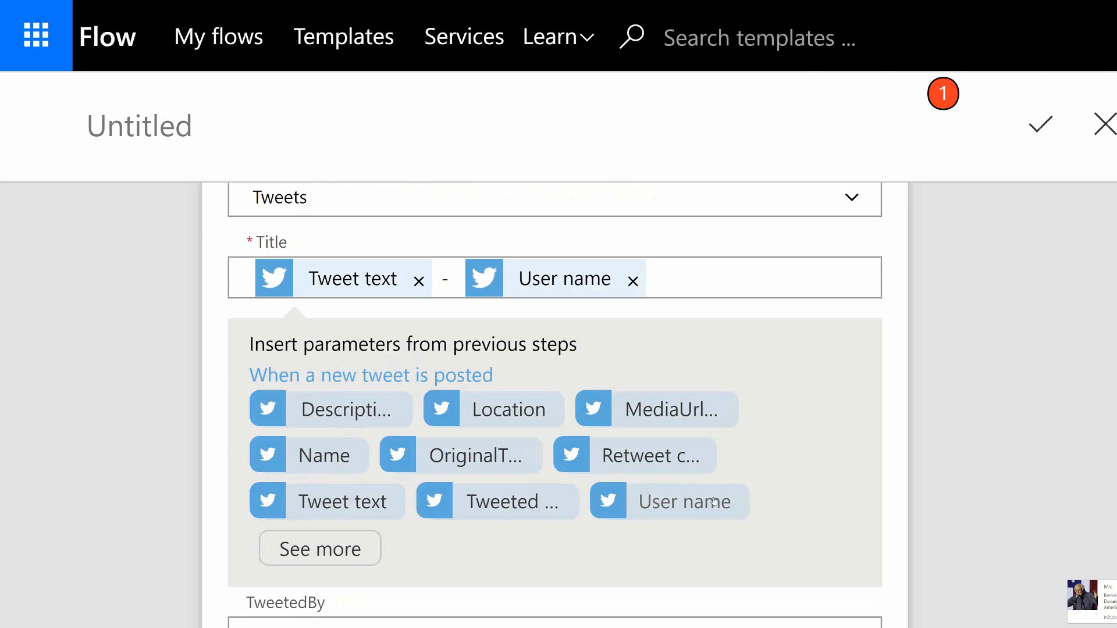
pyautogui.press('BackSpace')
pyautogui.press('BackSpace')
pyautogui.press('BackSpace')
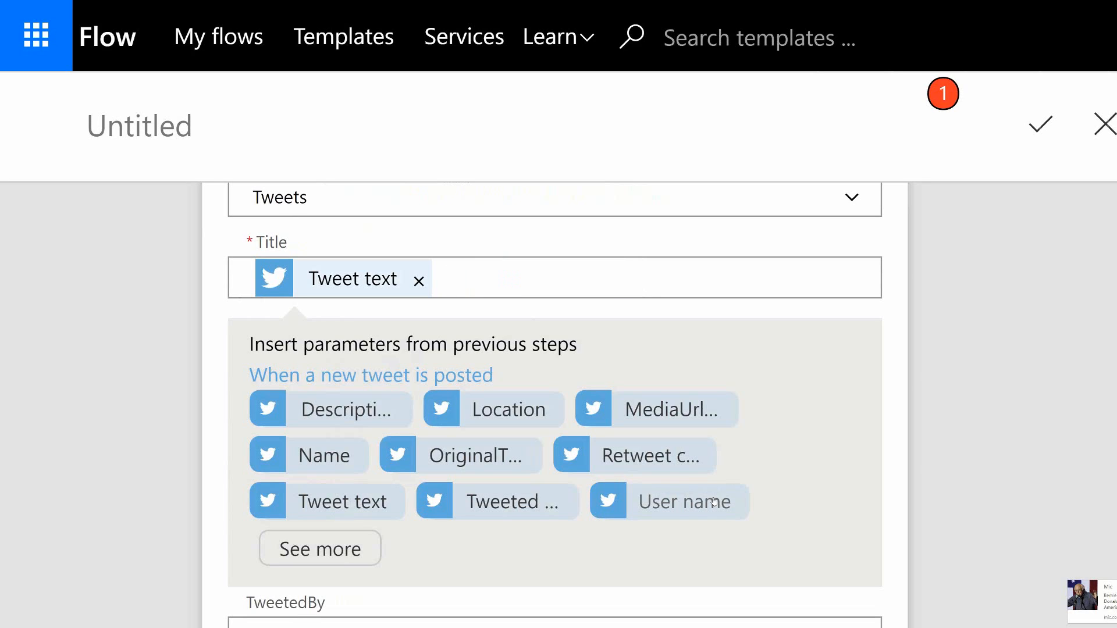
pyautogui.press('BackSpace')
# - Map the TweetedBy field to the Tweeted by parameter and the RTCount field to Retweet count
pyautogui.scroll(-3, 940, 536)
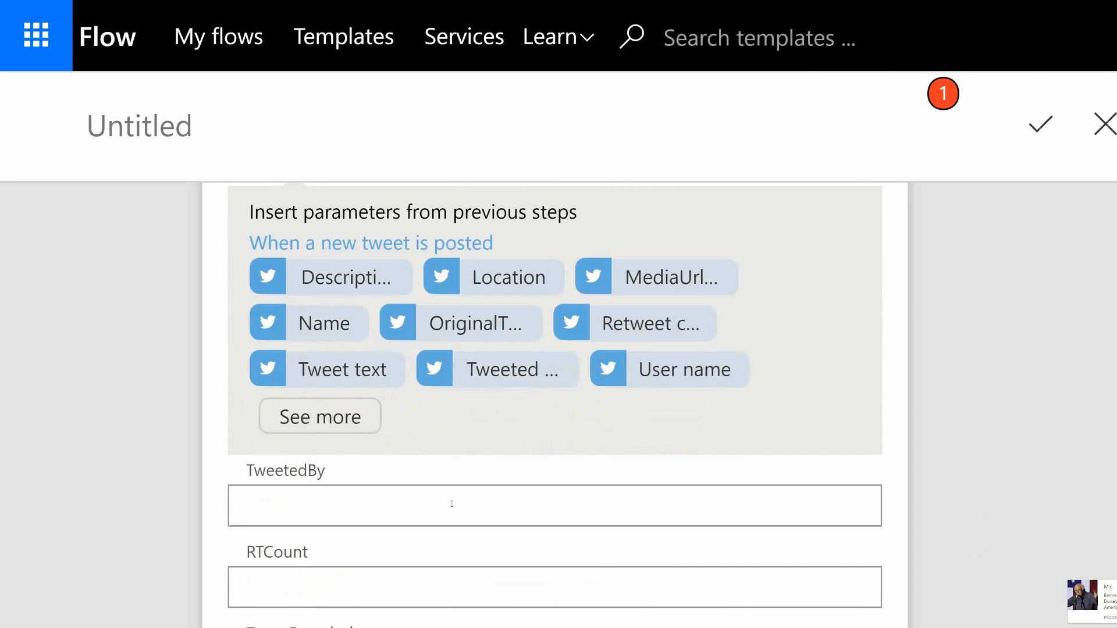
pyautogui.click(452, 504)
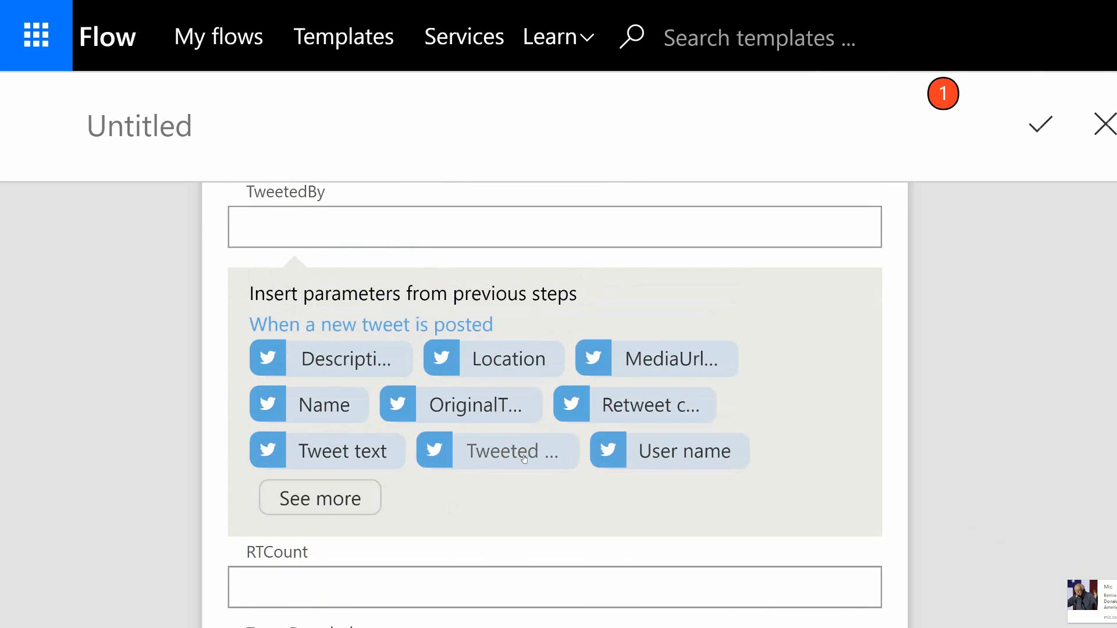
pyautogui.click(551, 460)
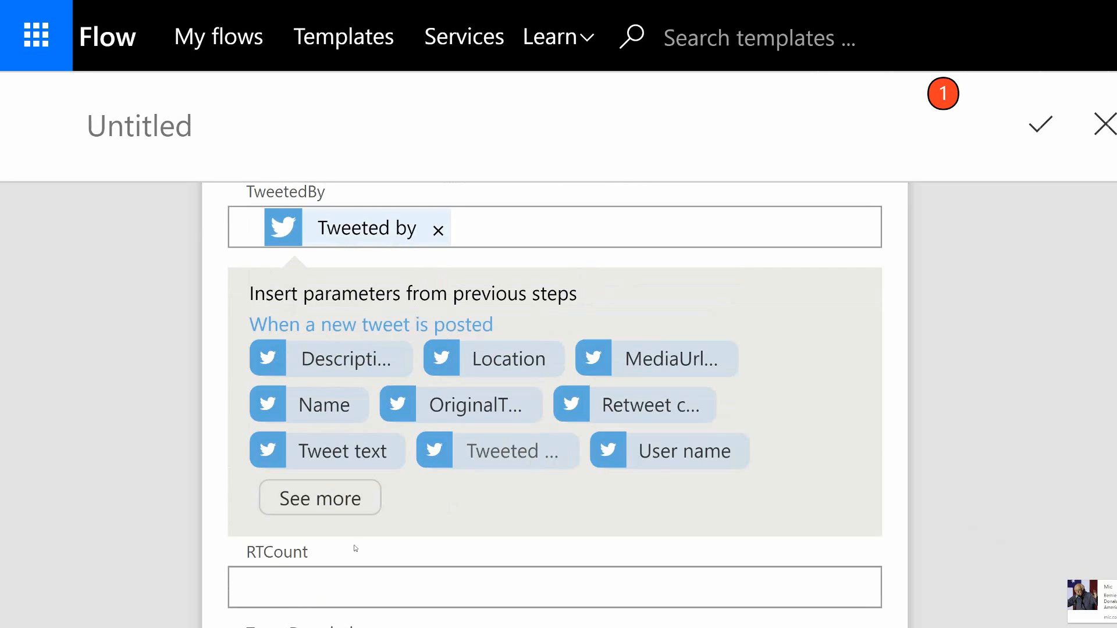
pyautogui.click(386, 582)
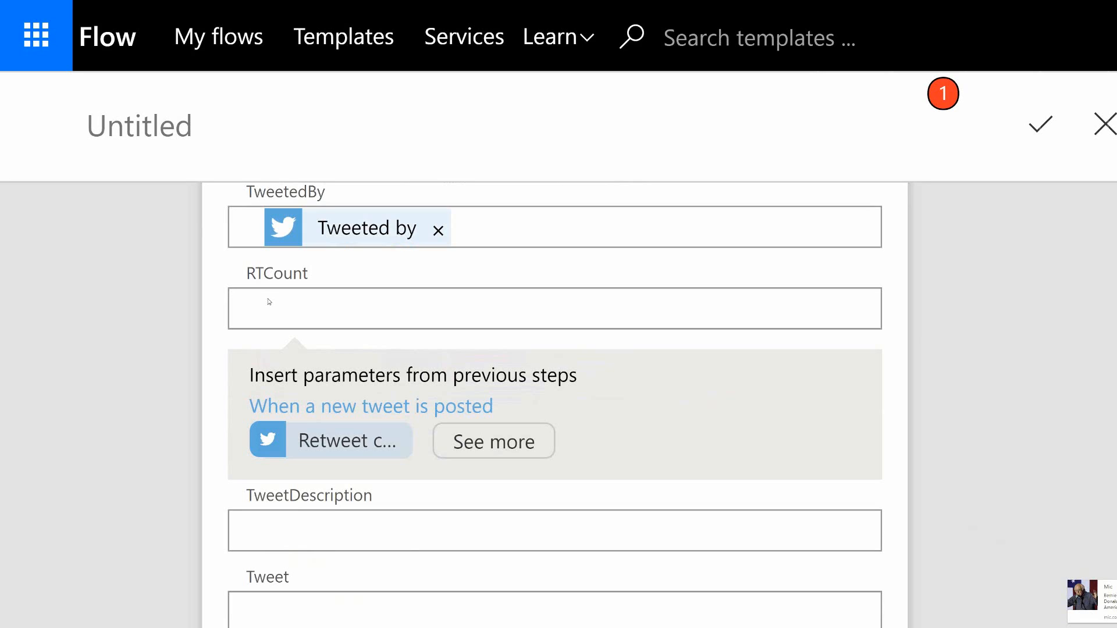
pyautogui.click(314, 442)
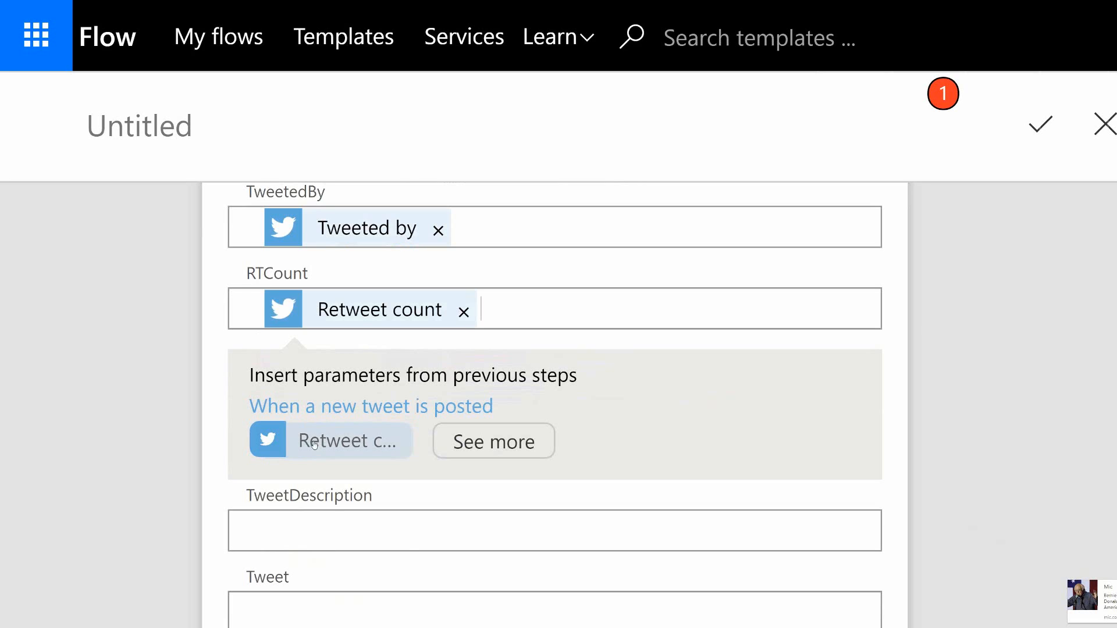
# - Map the TweetDescription field to the Description parameter and the Tweet field to OriginalTweet.MediaUrls - Item
pyautogui.click(324, 529)
pyautogui.click(323, 525)
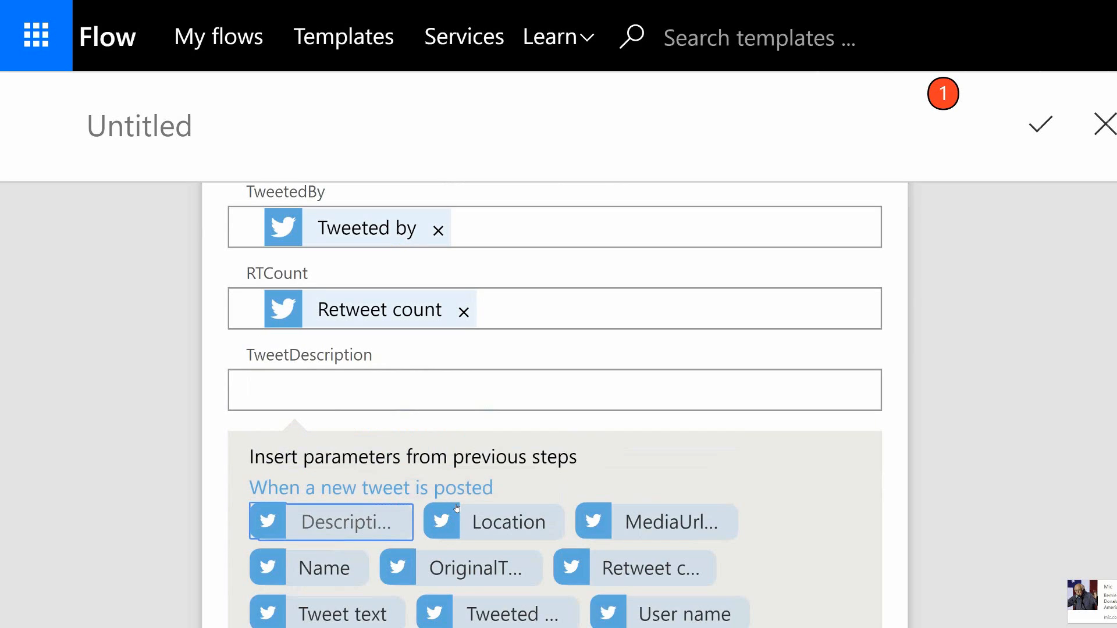
pyautogui.scroll(-3, 457, 508)
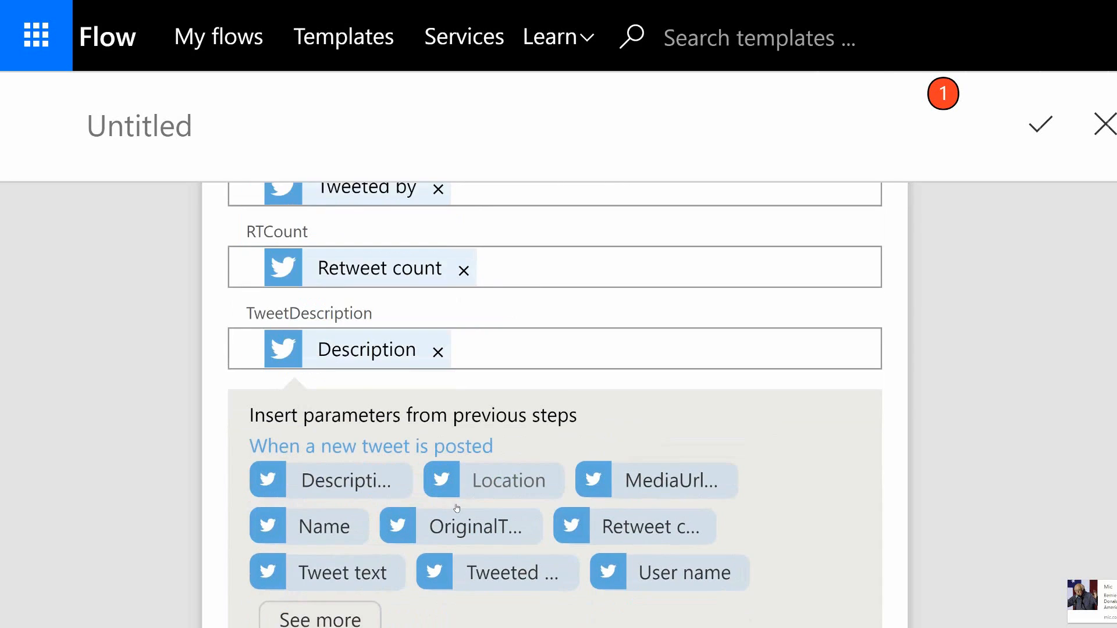
pyautogui.scroll(-1, 346, 573)
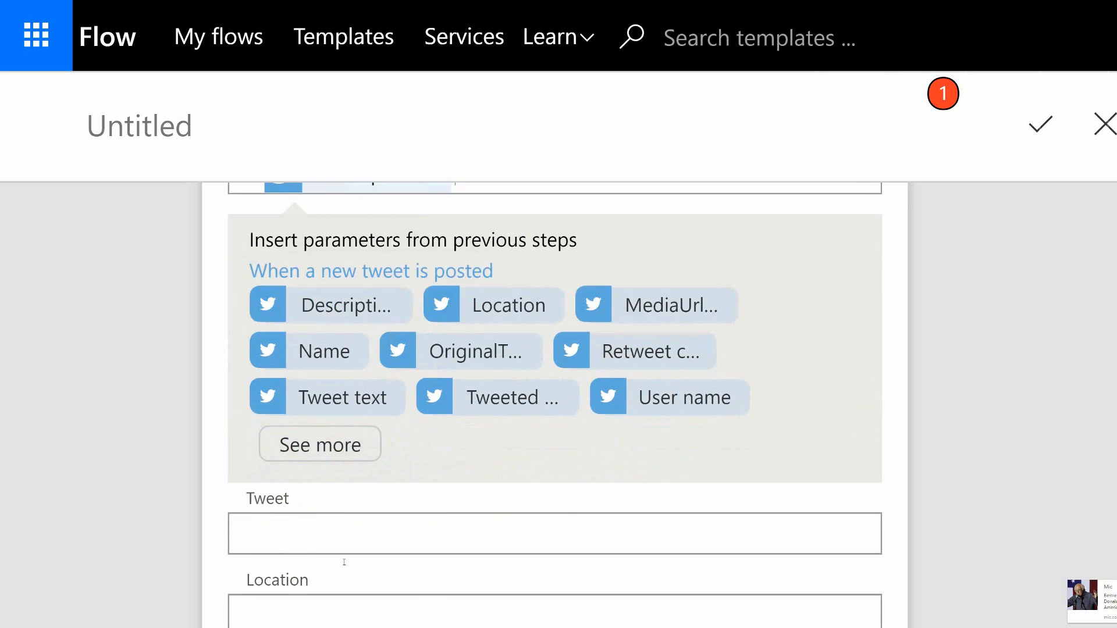
pyautogui.click(346, 540)
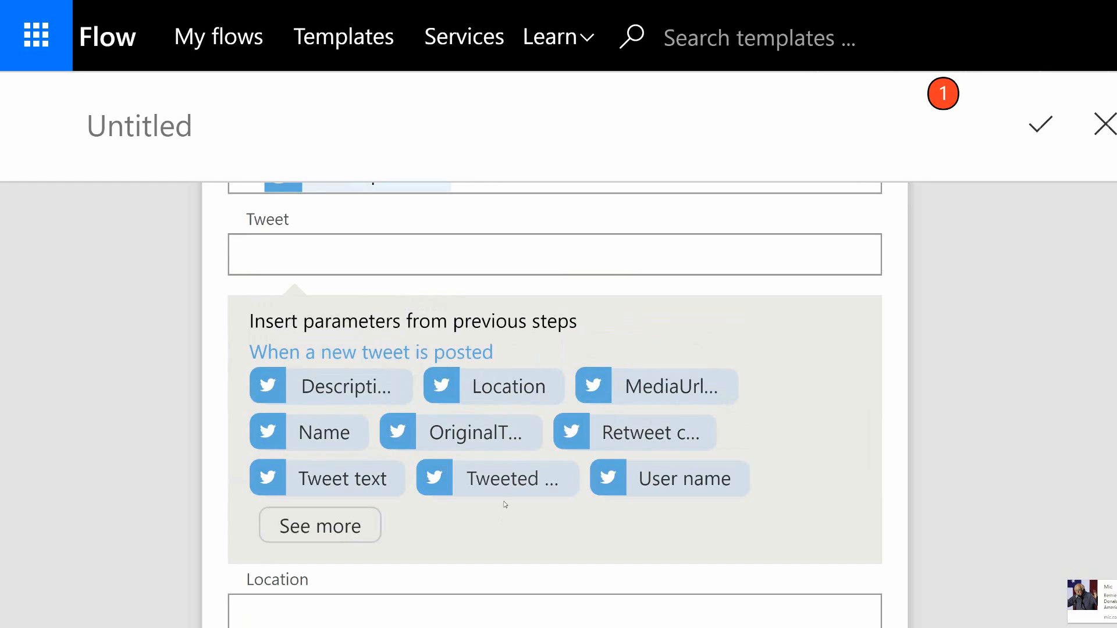
pyautogui.click(487, 444)
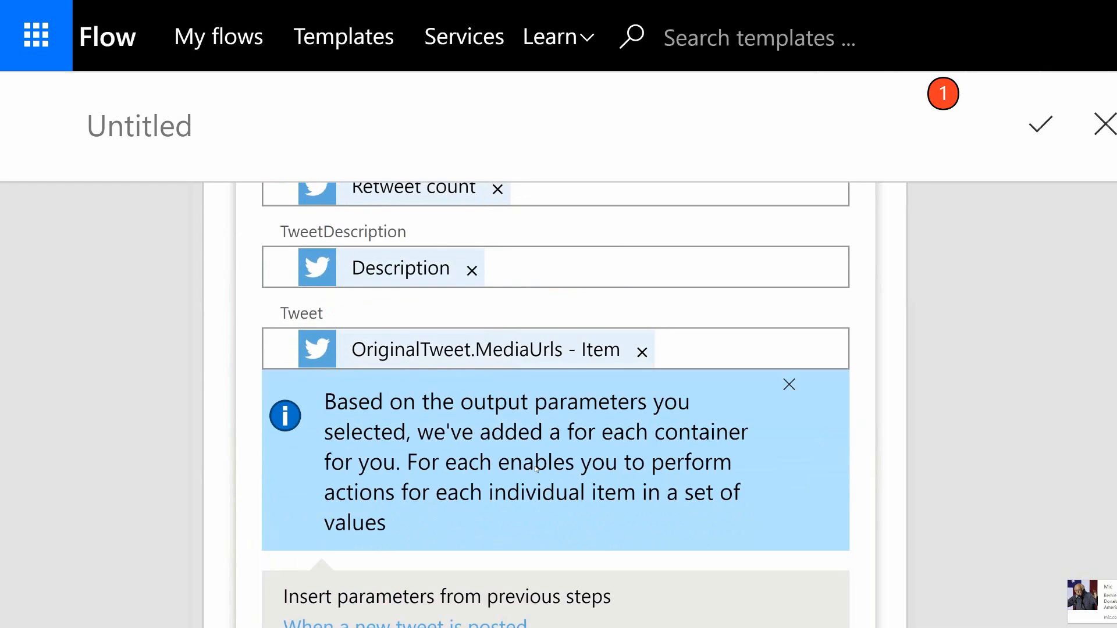
# - Map the item's Location field to the Location parameter from the tweet trigger
pyautogui.scroll(-7, 536, 469)
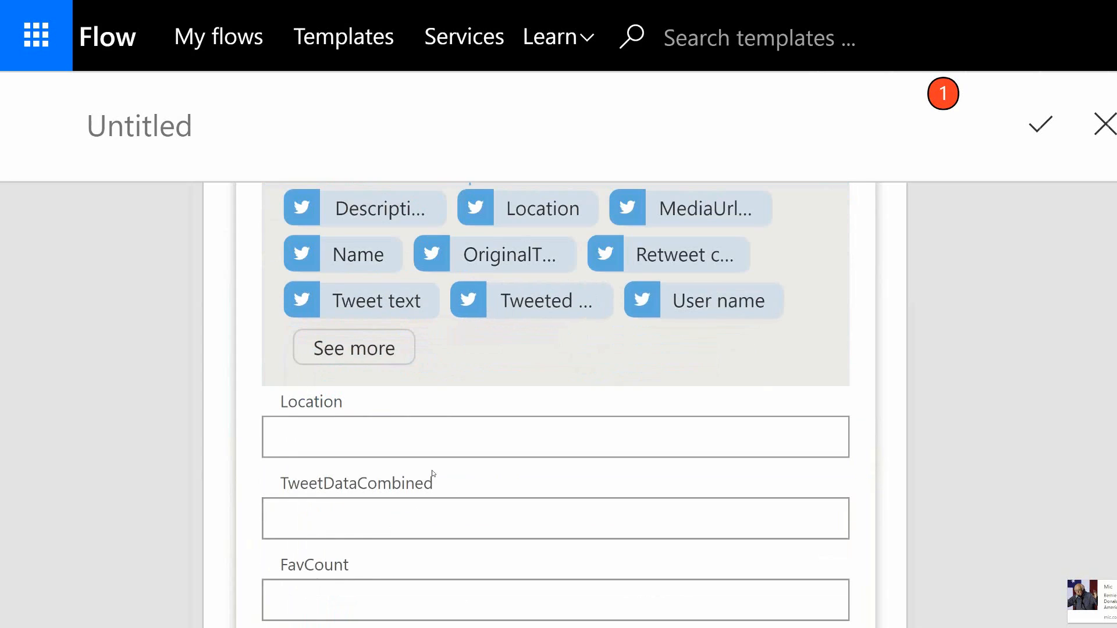
pyautogui.click(448, 446)
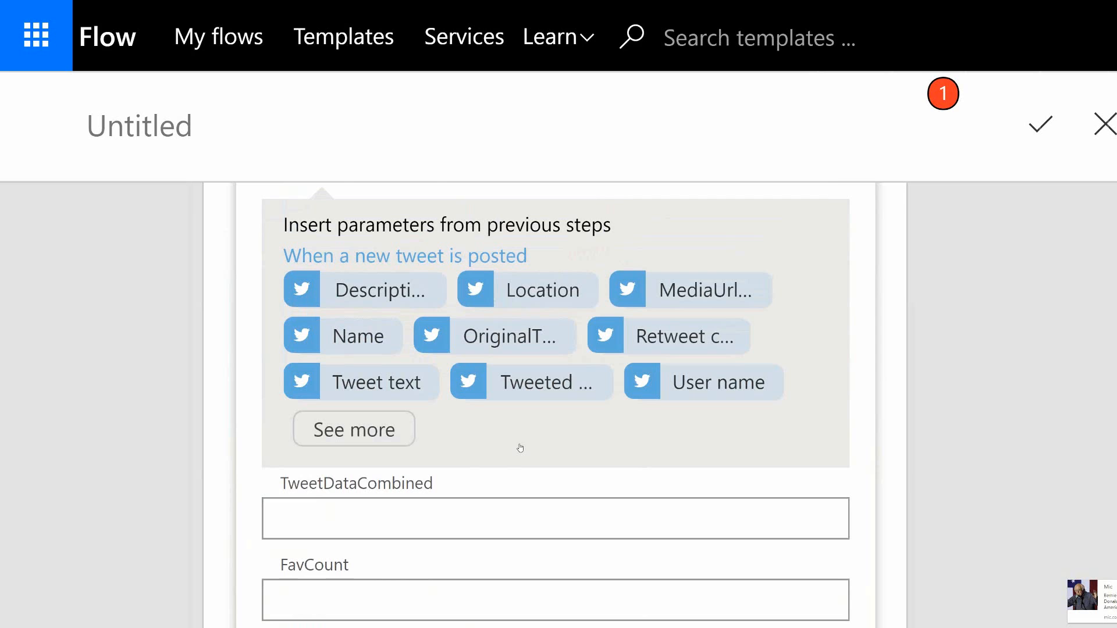
pyautogui.scroll(2, 489, 444)
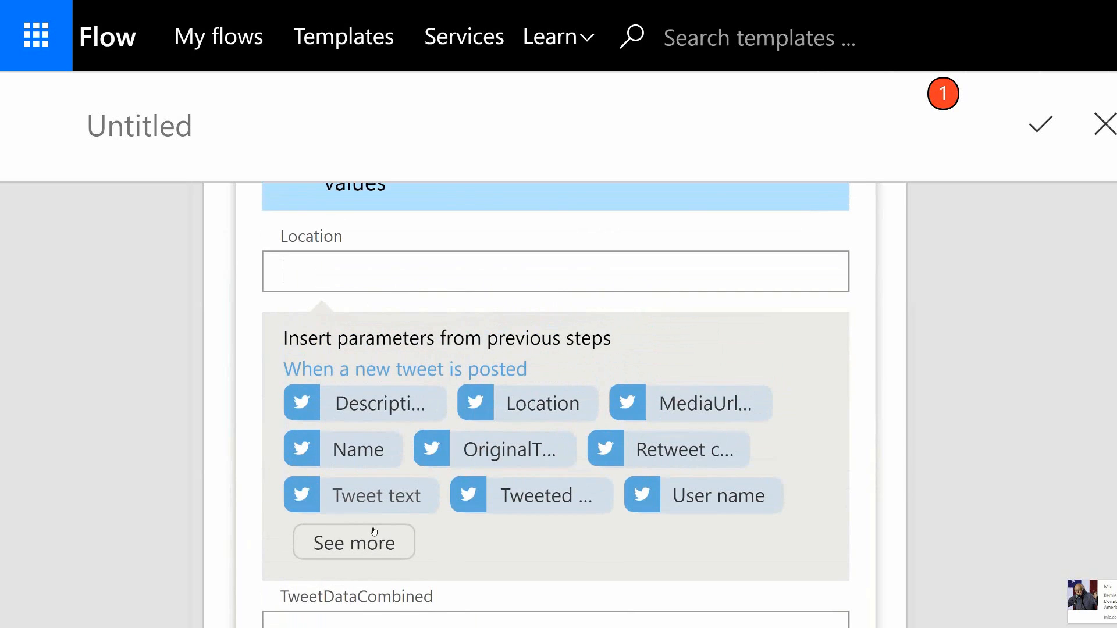
pyautogui.click(512, 407)
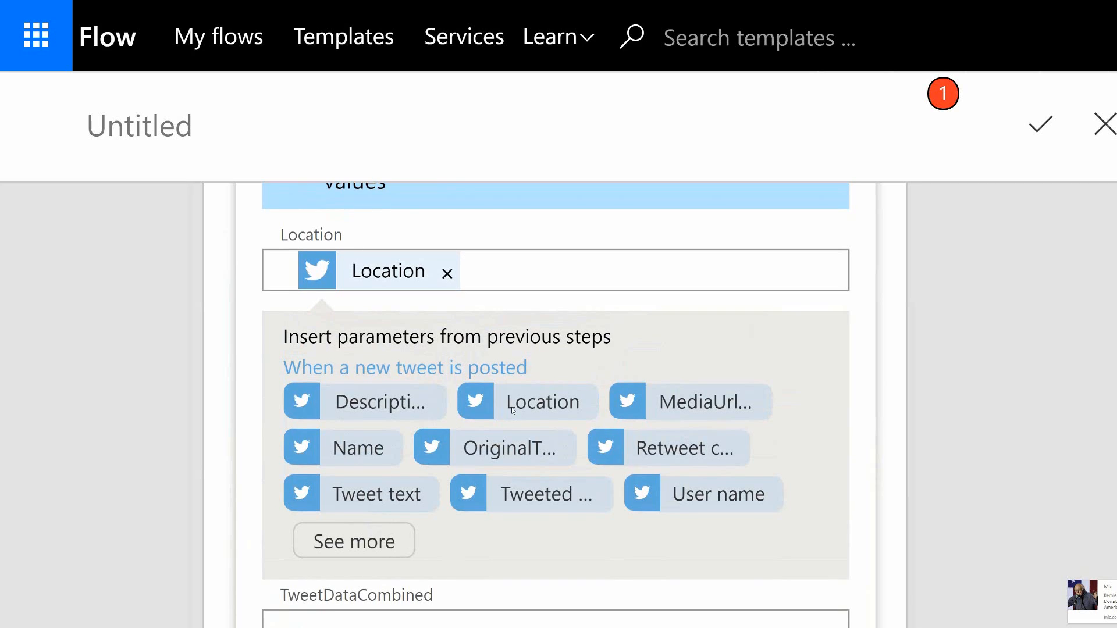
# - Check which tweet parameters can be inserted into the TweetDataCombined field, including the extended list
pyautogui.scroll(-3, 436, 536)
pyautogui.click(448, 481)
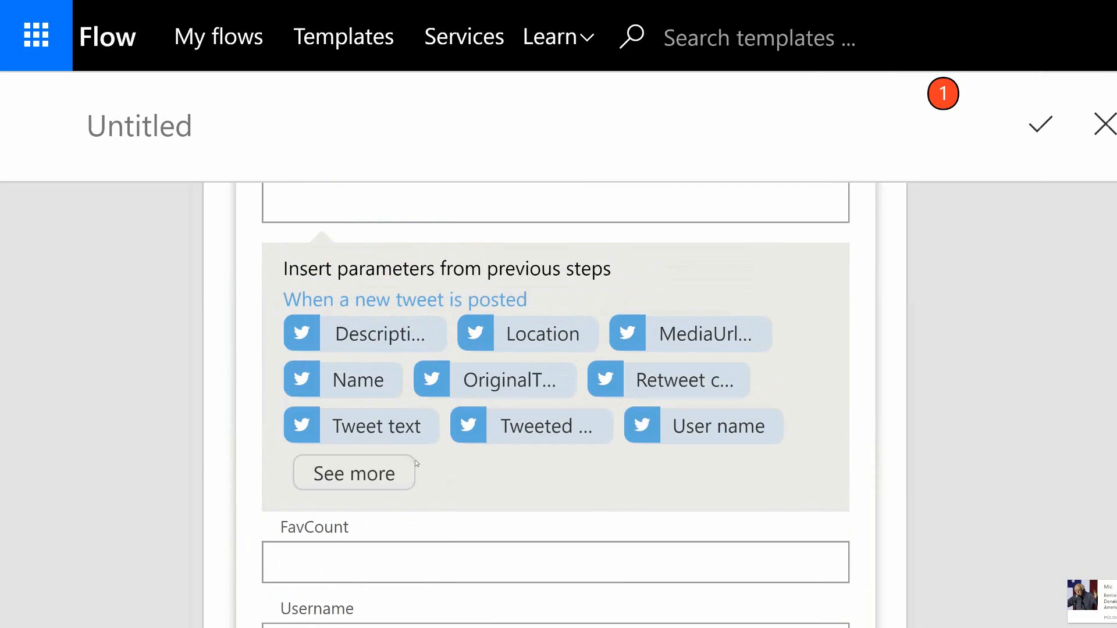
pyautogui.click(379, 474)
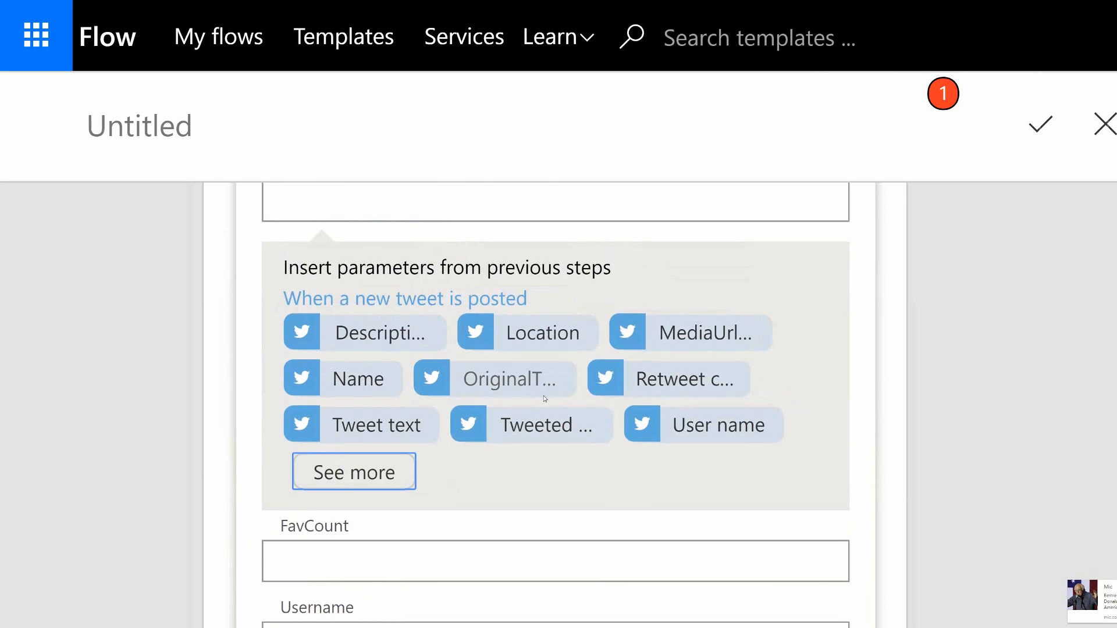
pyautogui.scroll(-1, 545, 399)
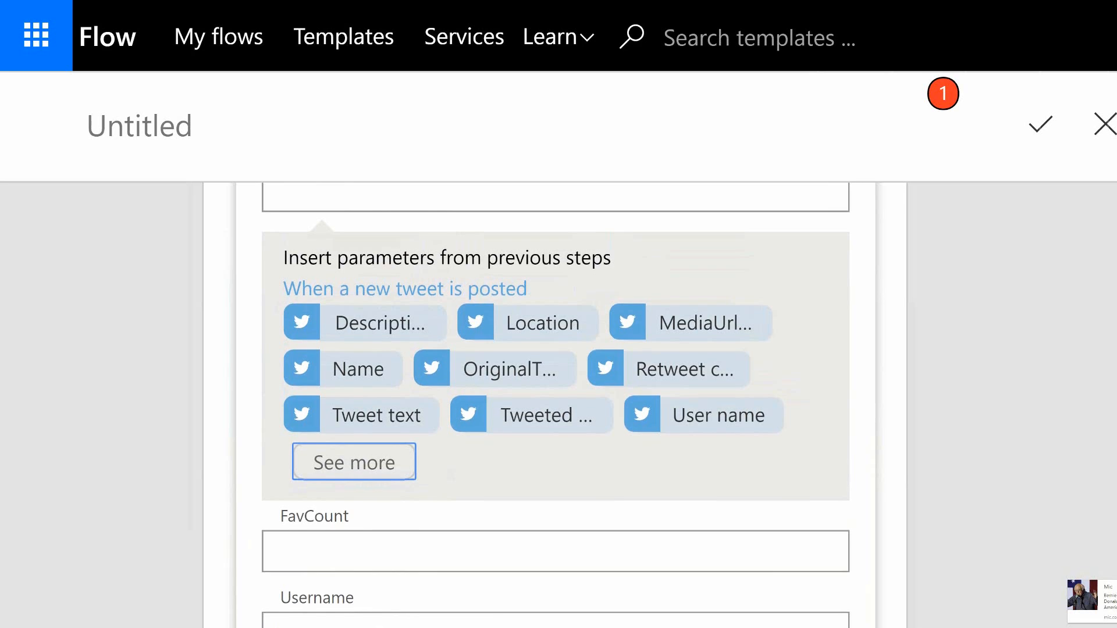
# - Map the item's Username field to the User name parameter from the tweet trigger
pyautogui.scroll(-3, 187, 606)
pyautogui.click(290, 548)
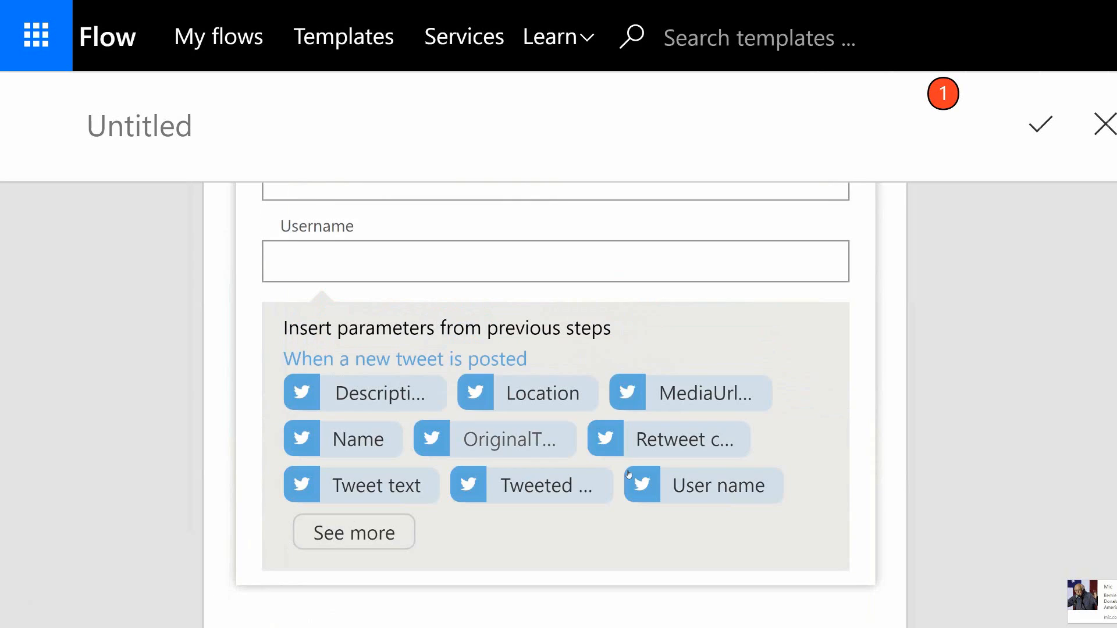
pyautogui.click(696, 492)
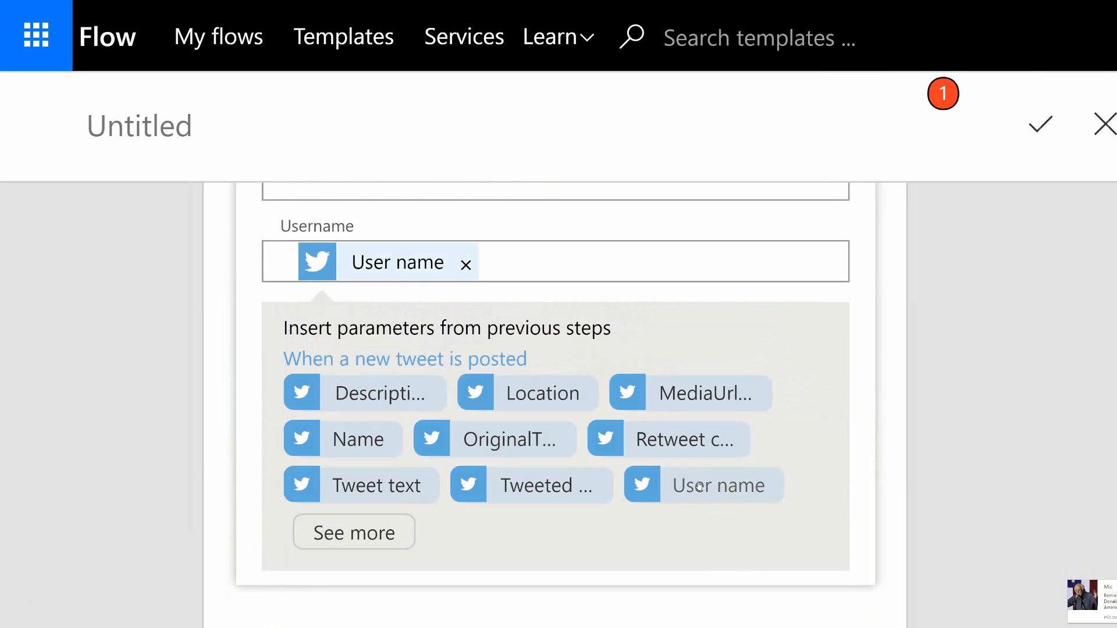
# - Check the tweet parameters offered for the FavCount field and review the field mappings above it
pyautogui.scroll(2, 634, 464)
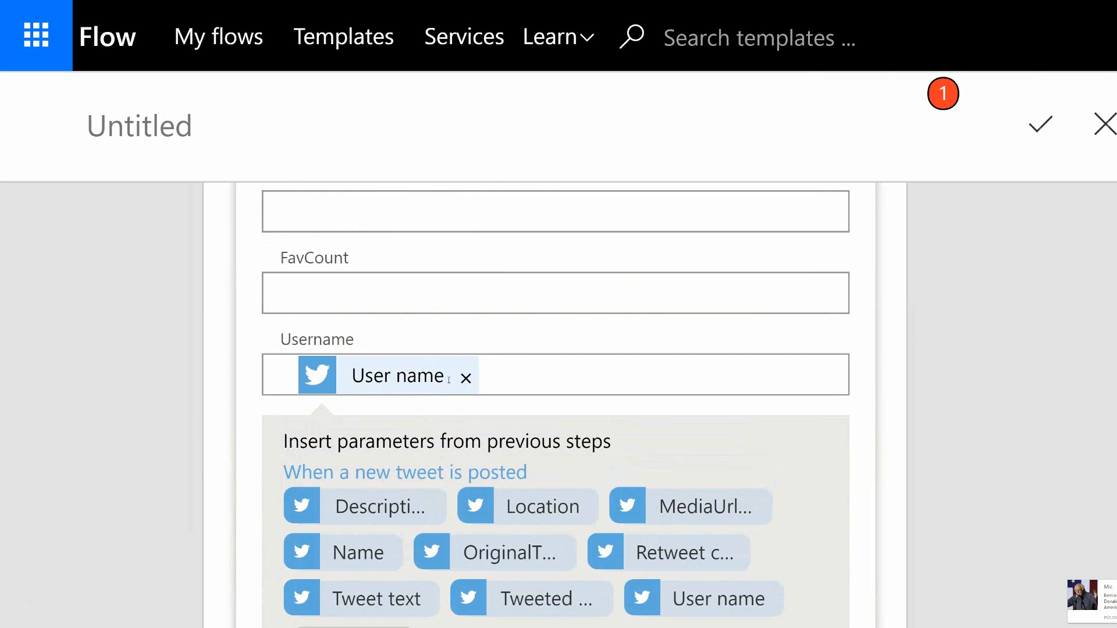
pyautogui.click(488, 288)
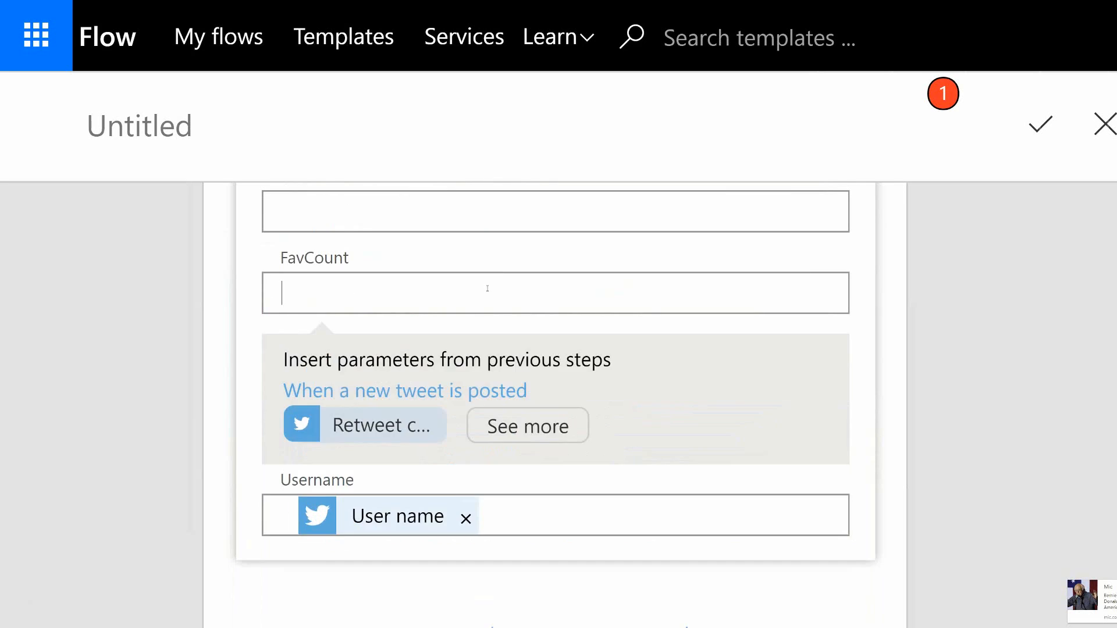
pyautogui.click(526, 428)
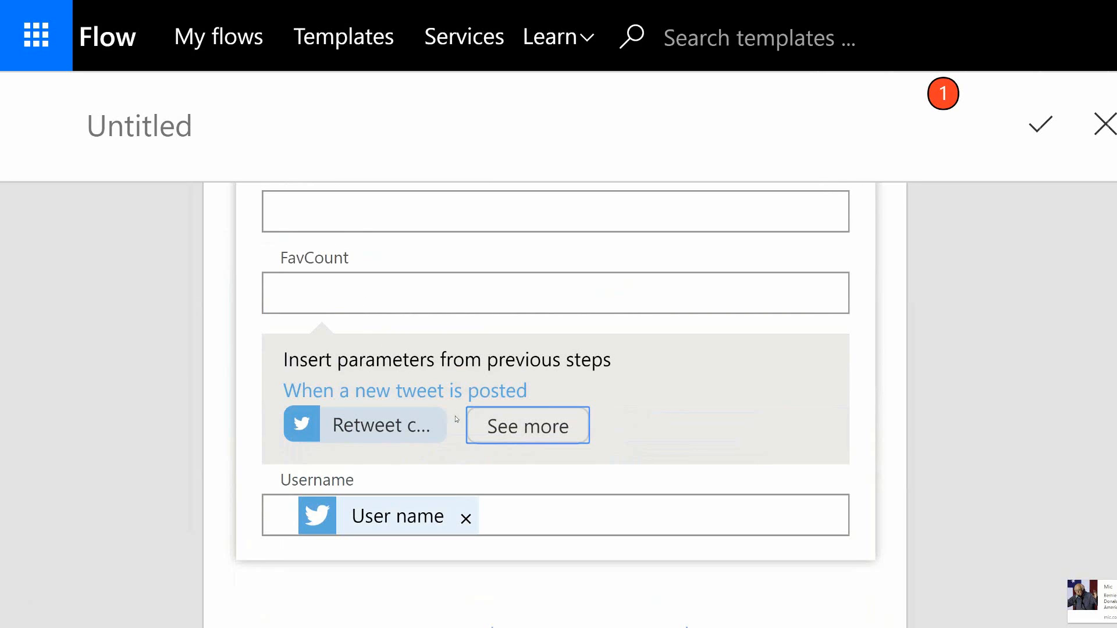
pyautogui.scroll(3, 426, 390)
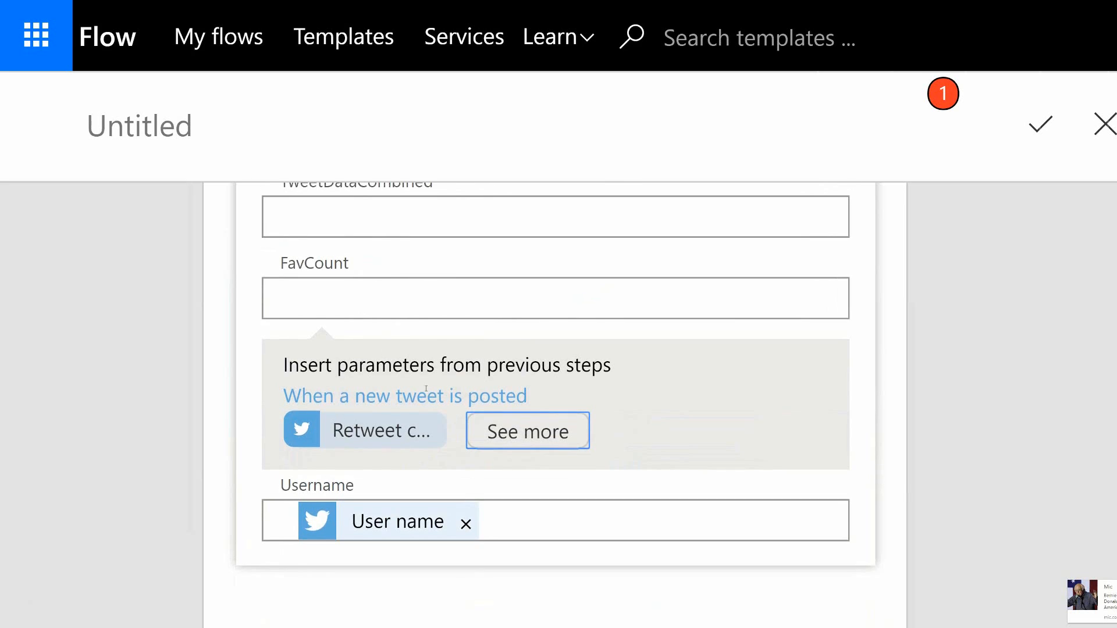
pyautogui.scroll(1, 429, 381)
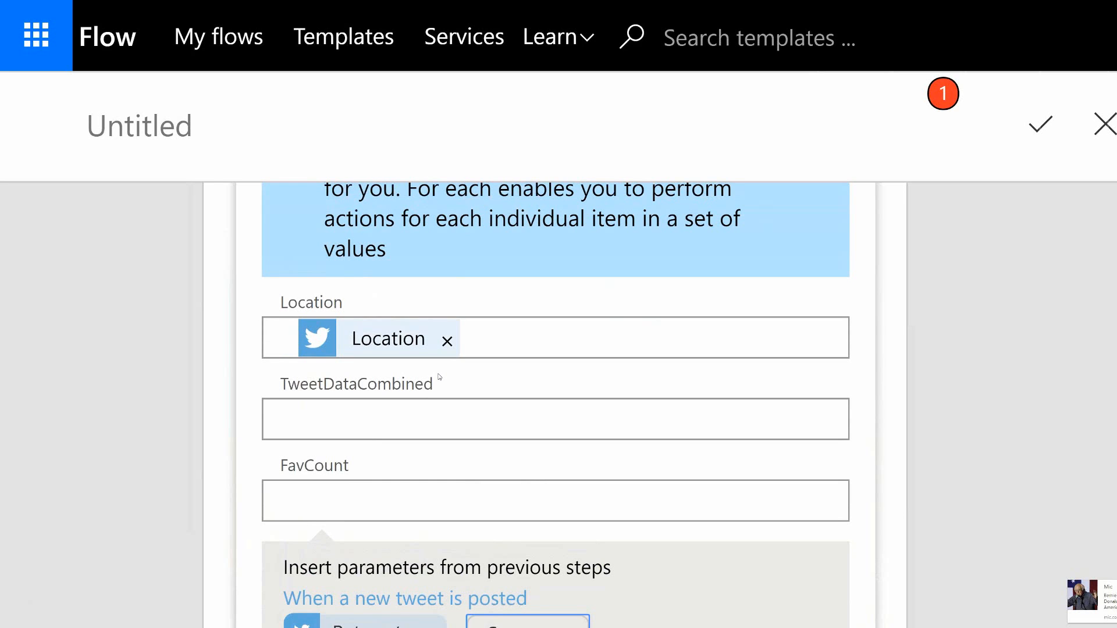
pyautogui.scroll(1, 439, 377)
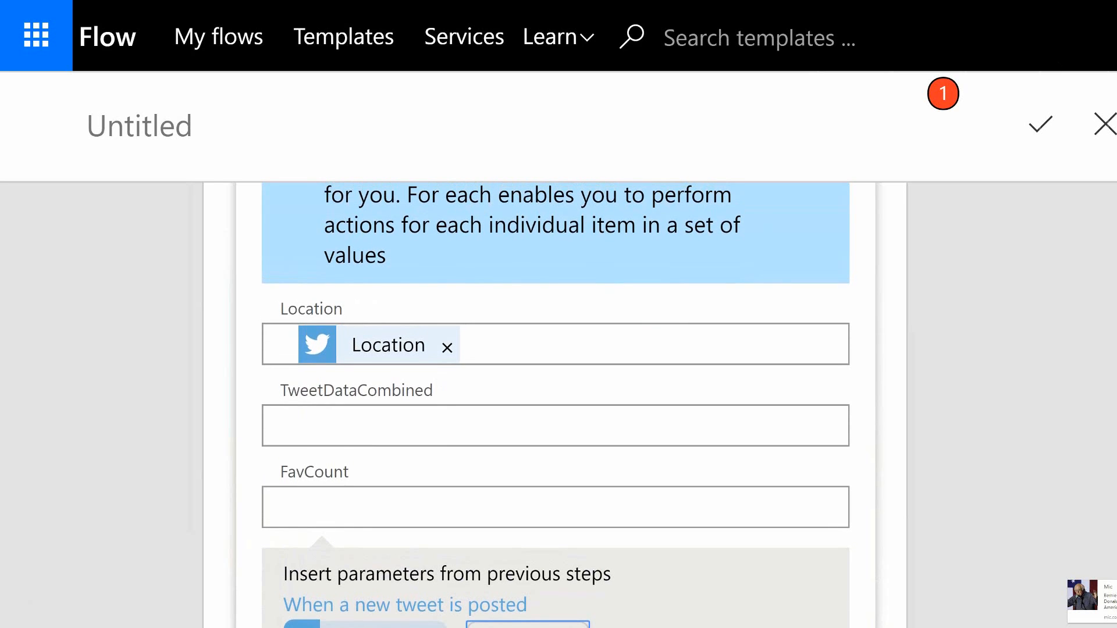
pyautogui.scroll(4, 556, 402)
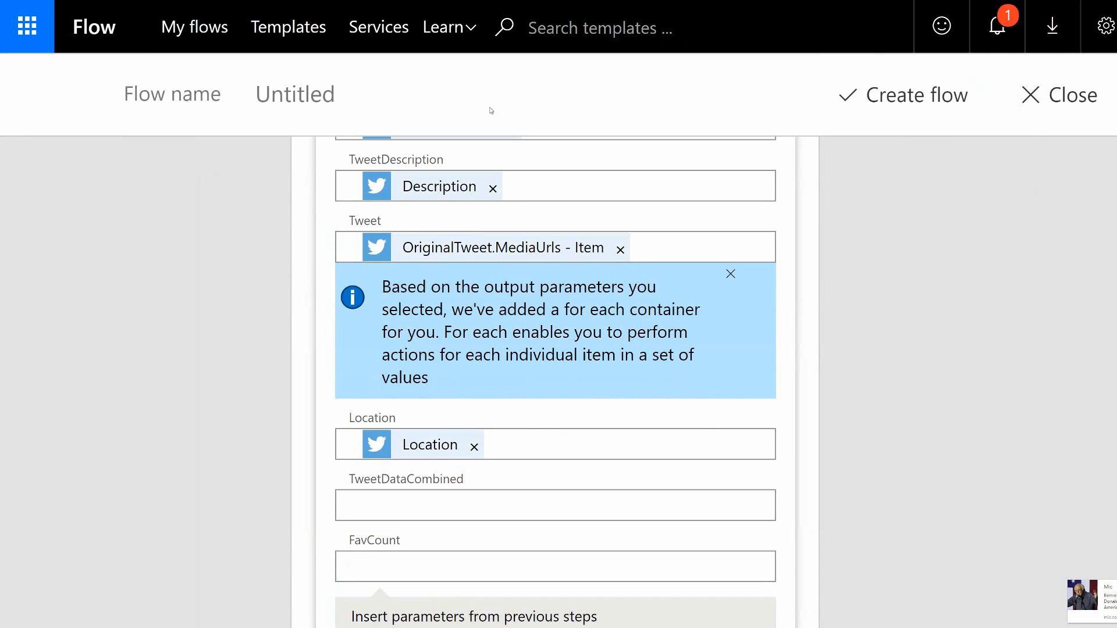
# - Name the flow "Capture SanSPUG Tweets", create it and finish the setup
pyautogui.click(281, 85)
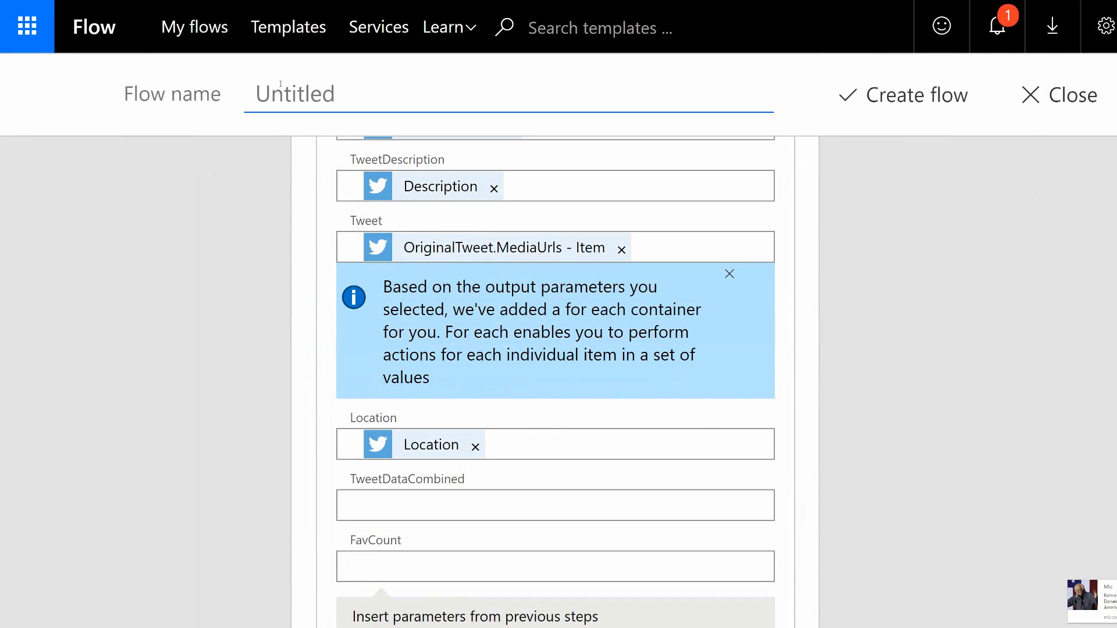
pyautogui.write('Capture')
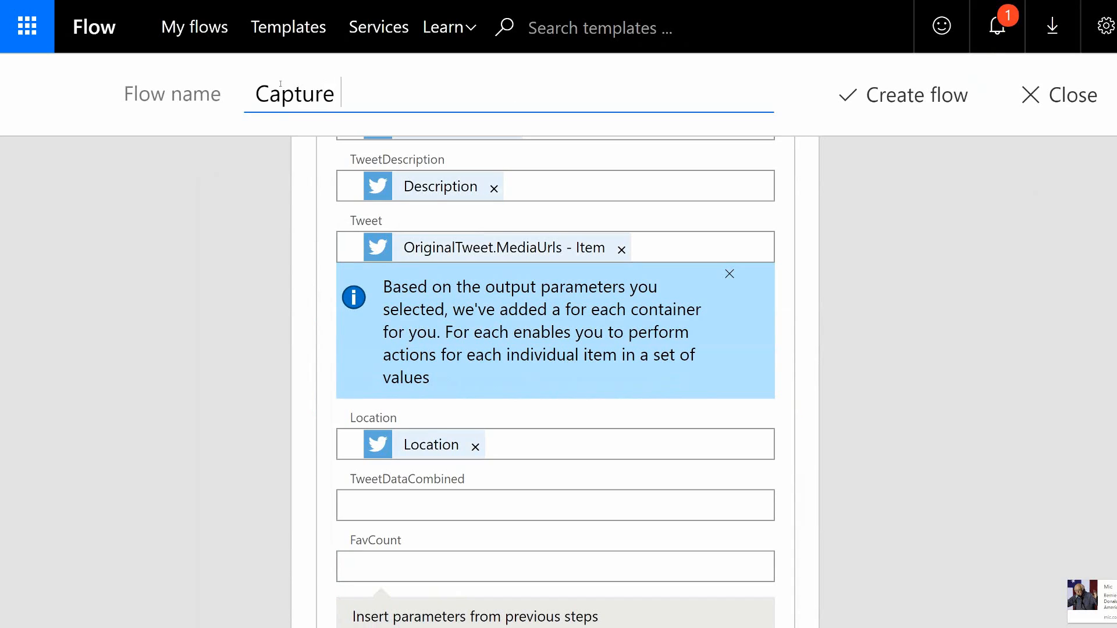
pyautogui.write(' SanSPUG')
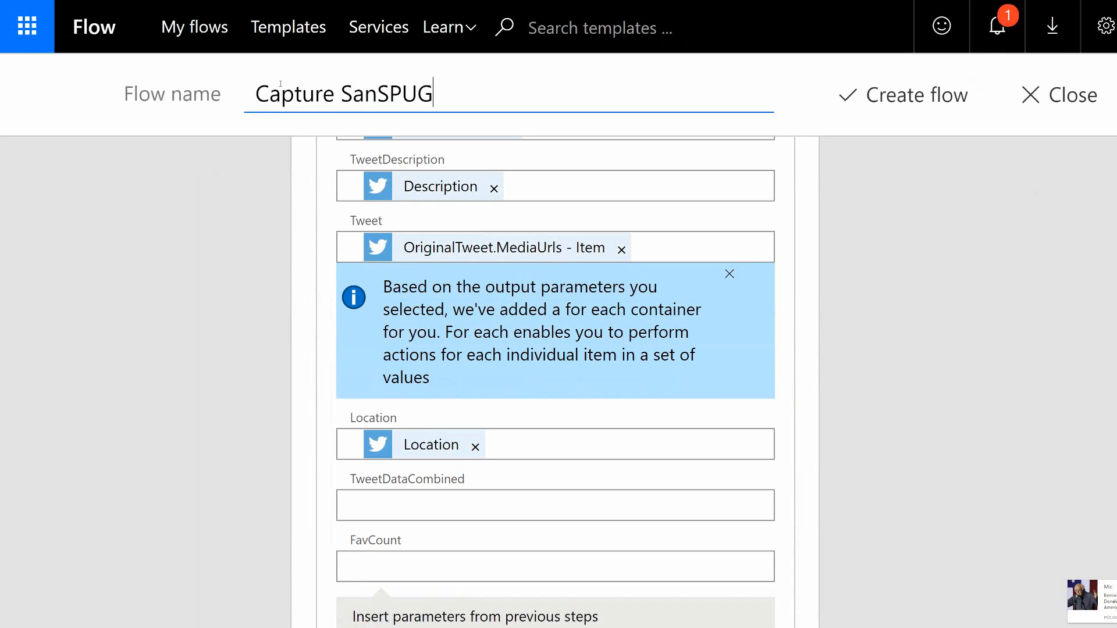
pyautogui.write(' Tweet')
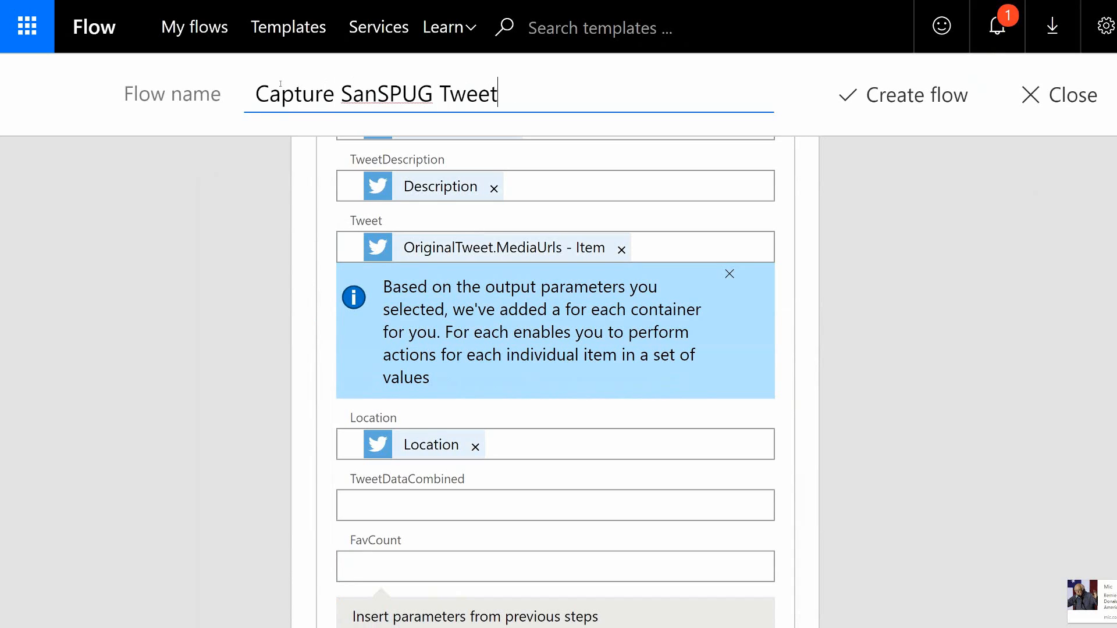
pyautogui.write('s')
pyautogui.click(886, 105)
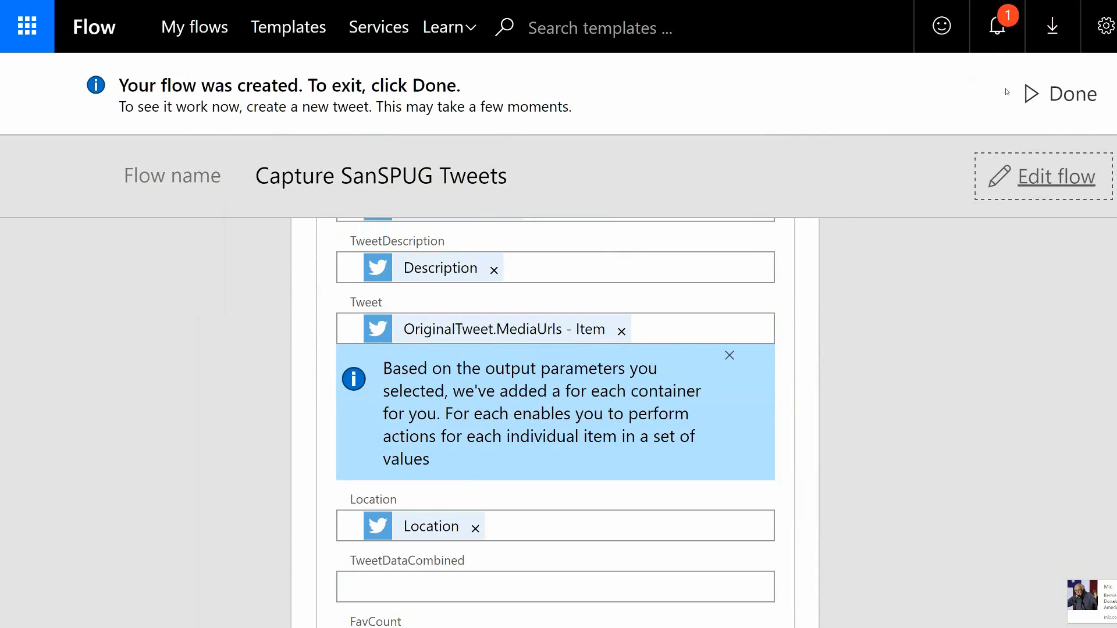
pyautogui.click(1063, 103)
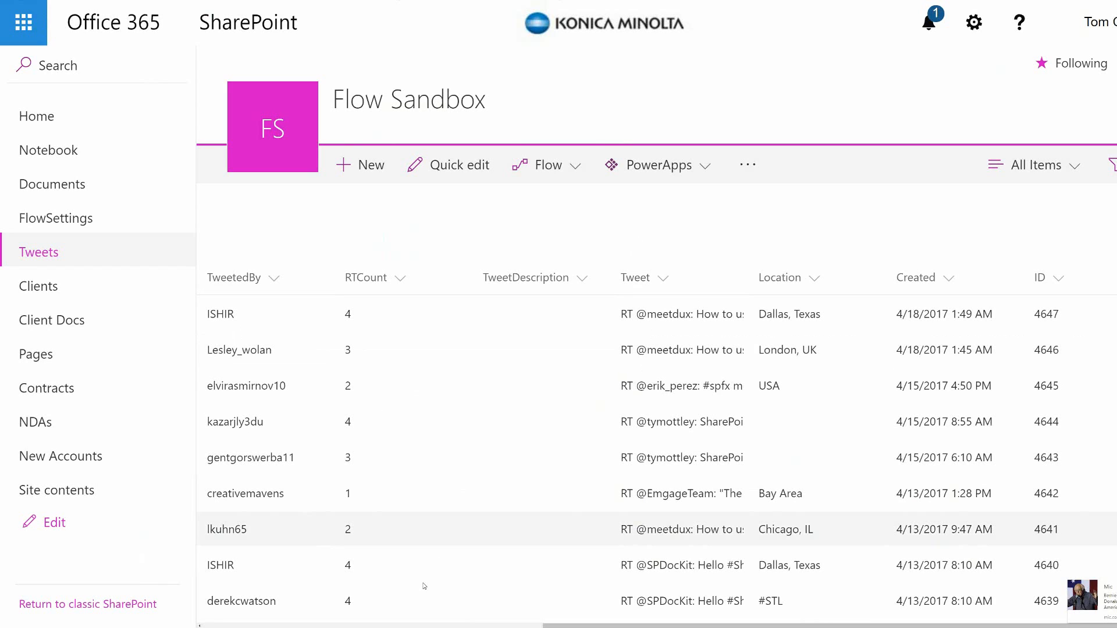
# - Look through the columns of the captured items in the SharePoint Tweets list
pyautogui.click(310, 625)
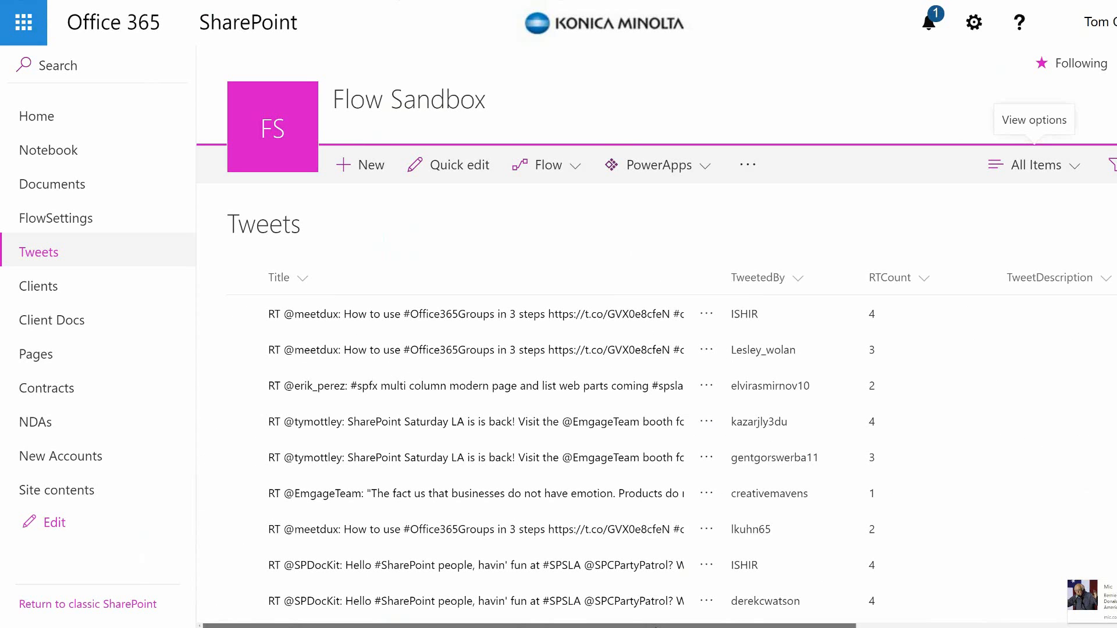
pyautogui.moveTo(512, 626)
pyautogui.mouseDown()
pyautogui.moveTo(853, 626)
pyautogui.moveTo(511, 627)
pyautogui.mouseUp()
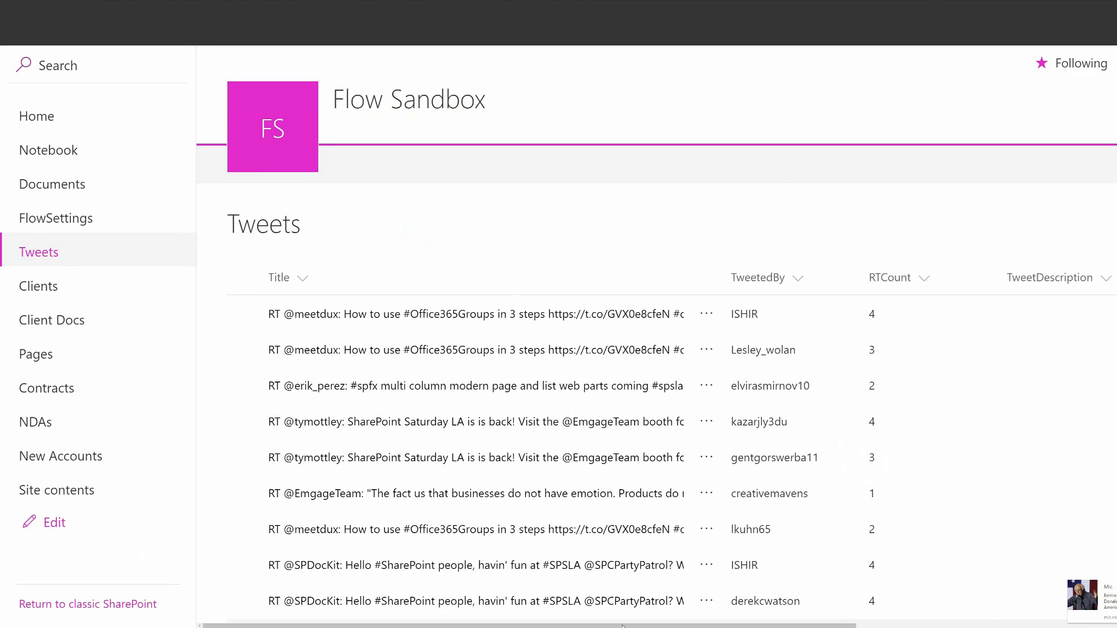
pyautogui.moveTo(626, 625)
pyautogui.mouseDown()
pyautogui.moveTo(697, 626)
pyautogui.moveTo(626, 624)
pyautogui.mouseUp()
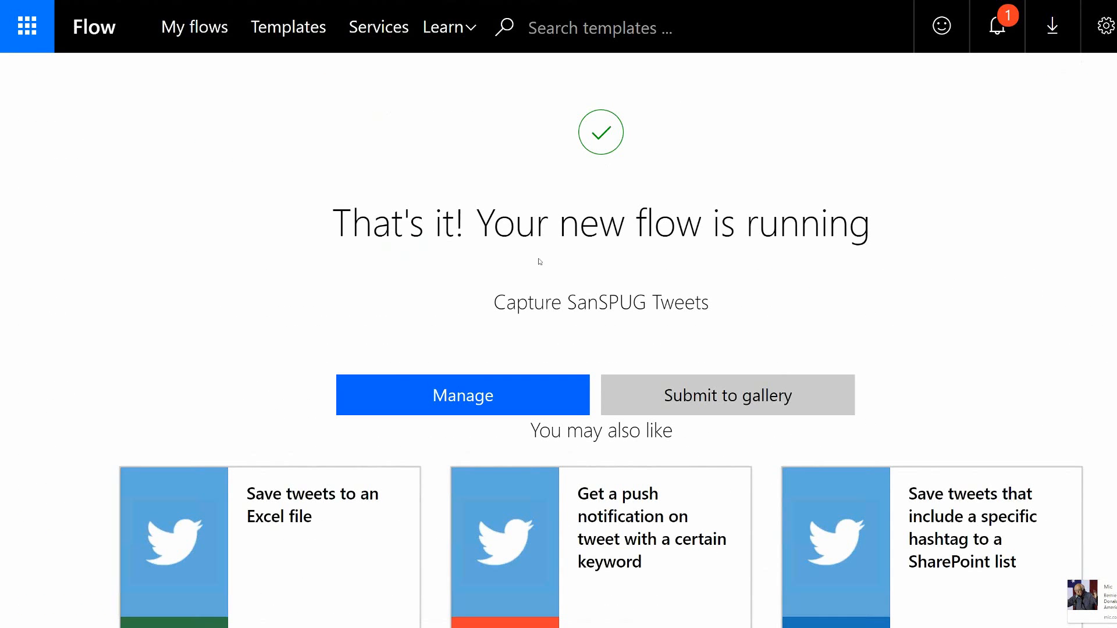
# - Open the refreshed run history of the Capture SanSPUG Tweets flow and examine the details of its first failed run
pyautogui.click(470, 400)
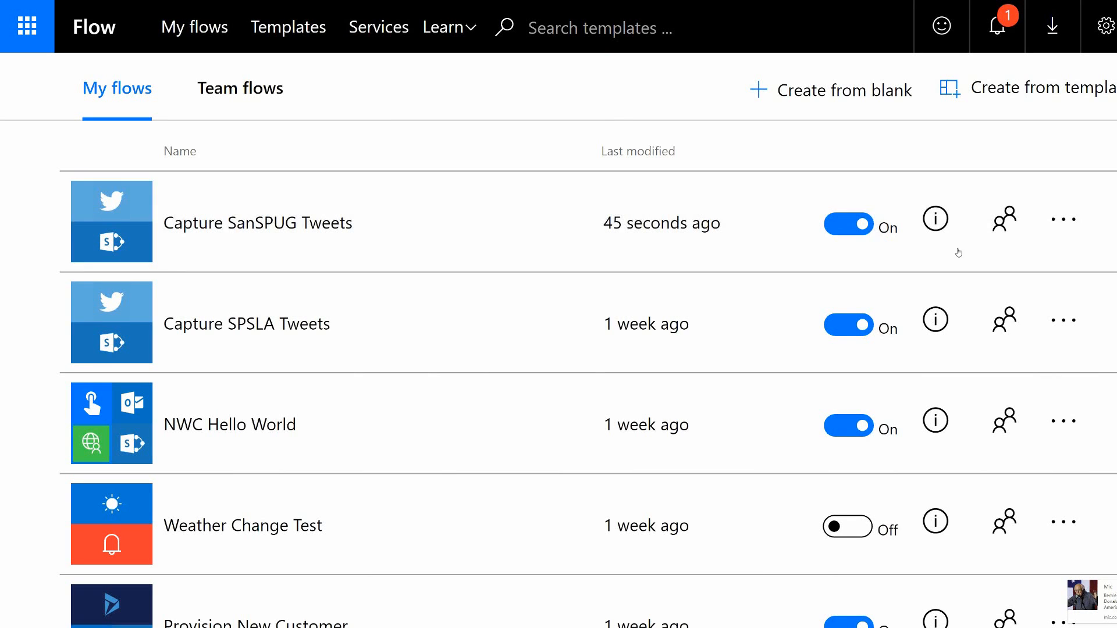
pyautogui.click(935, 221)
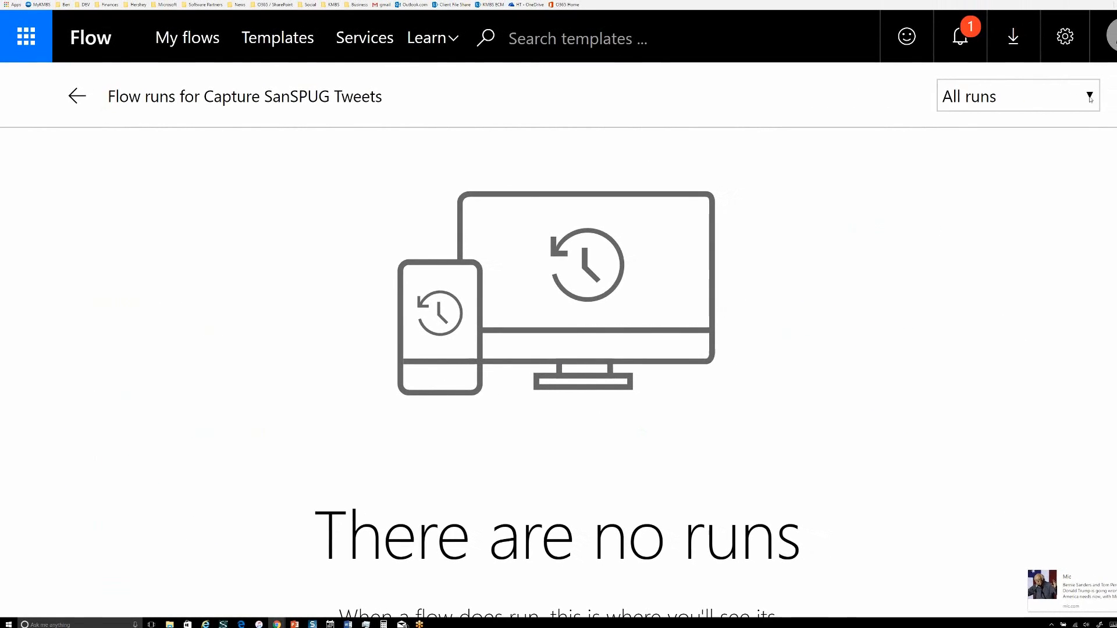
pyautogui.click(1089, 98)
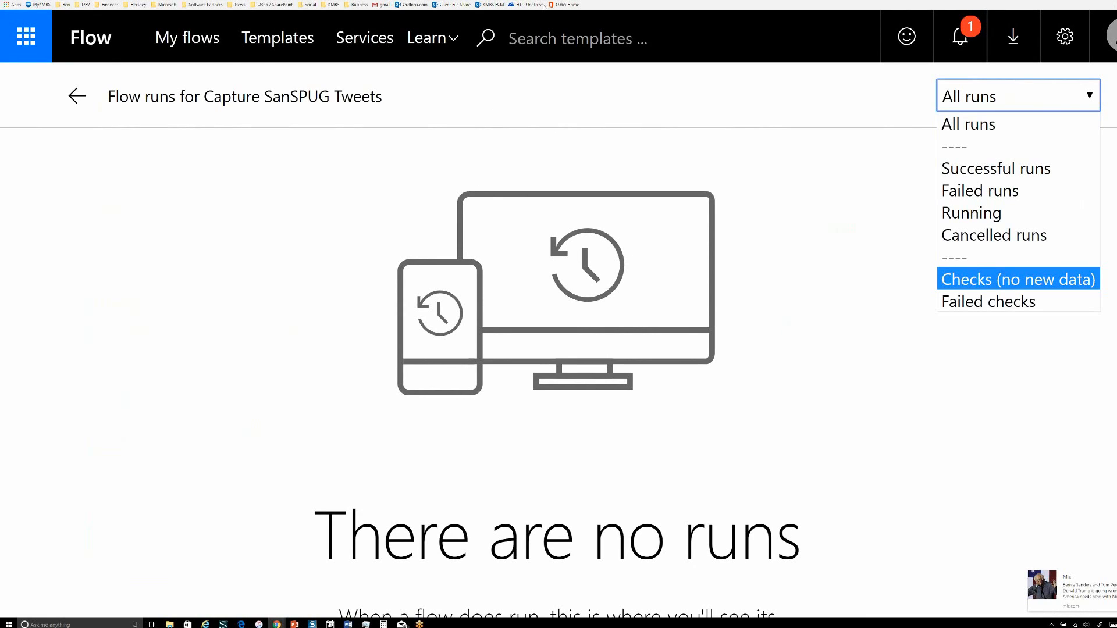
pyautogui.press('Escape')
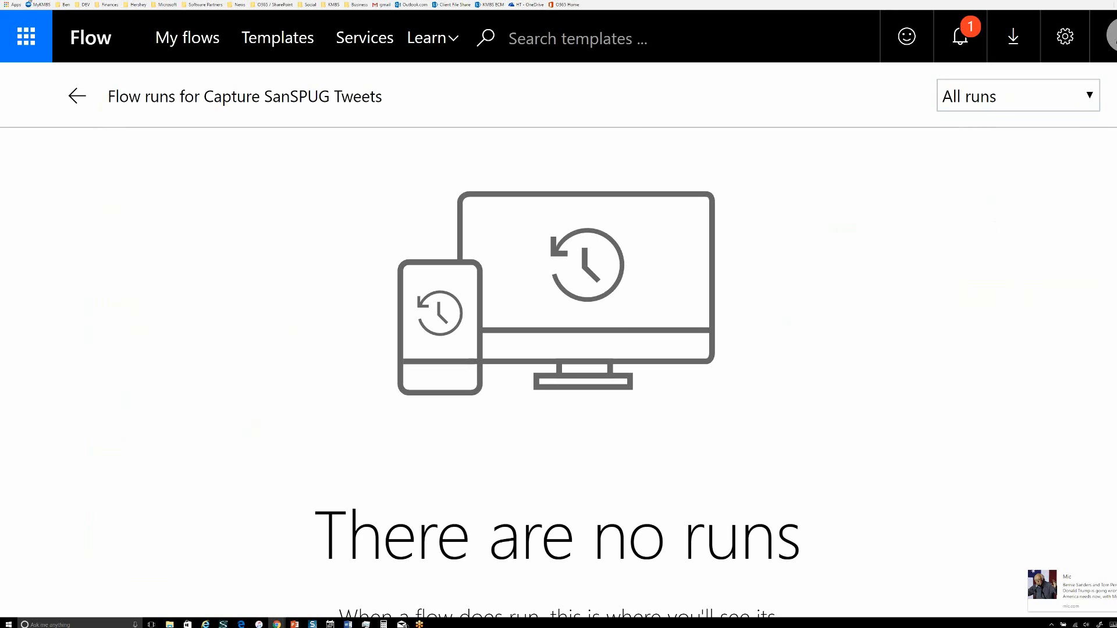
pyautogui.press('F5')
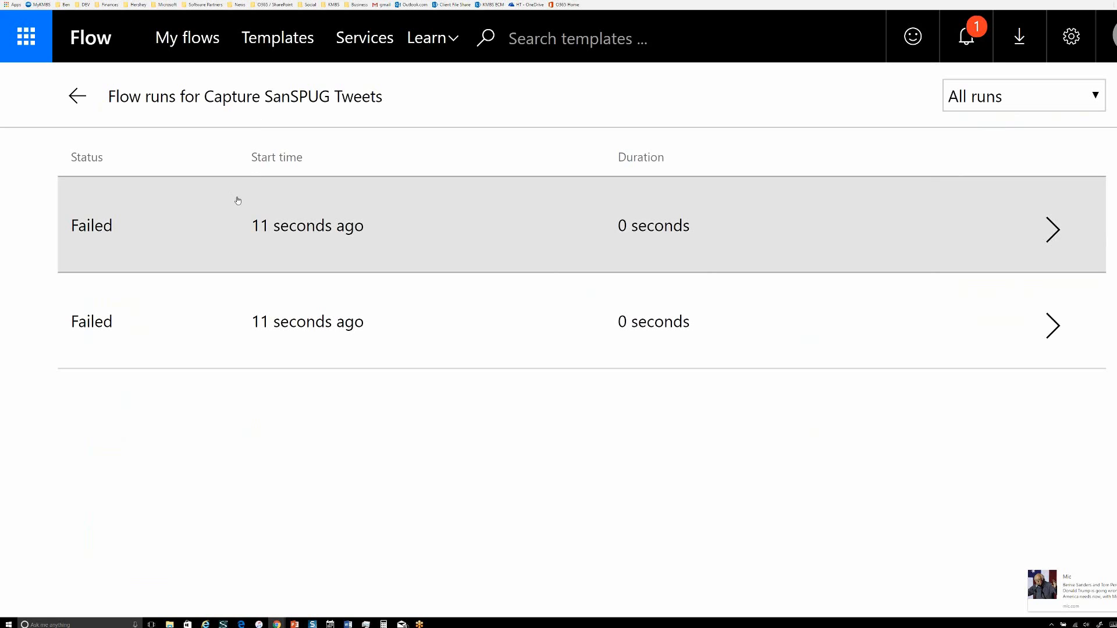
pyautogui.click(1054, 233)
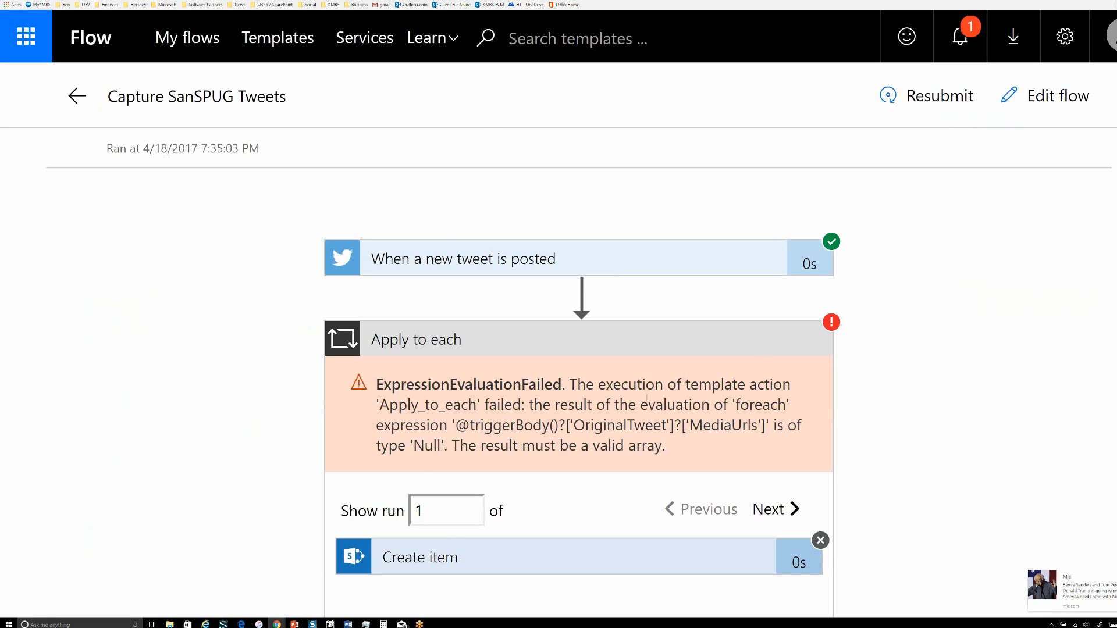
# - Leave the run details, open the Capture SanSPUG Tweets flow for editing and expand the Create item action inside Apply to each
pyautogui.click(77, 96)
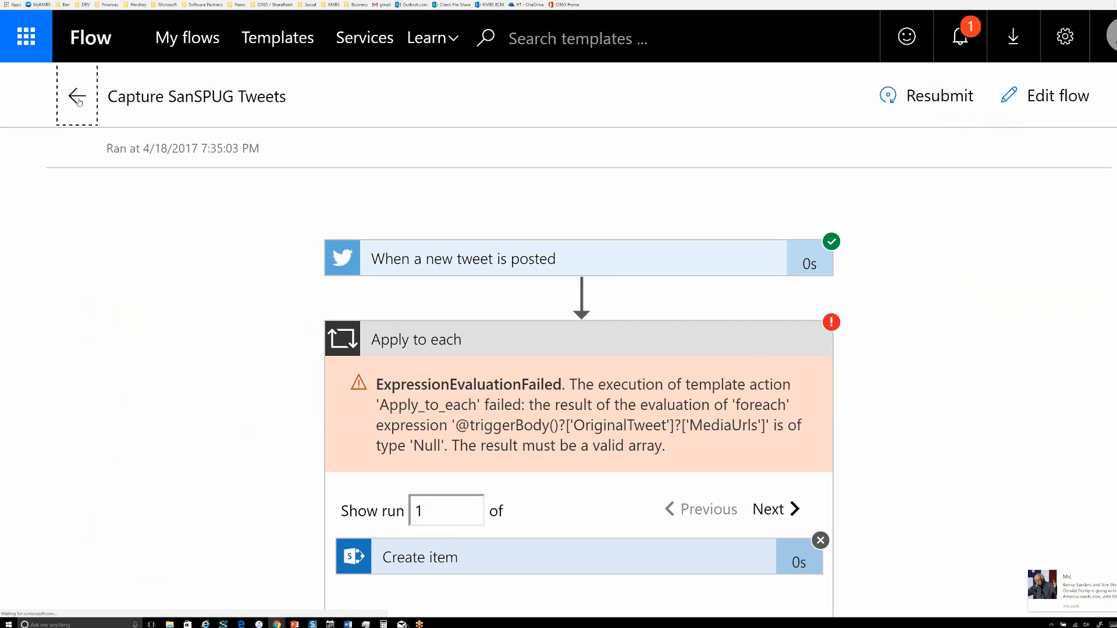
pyautogui.click(77, 97)
pyautogui.click(77, 100)
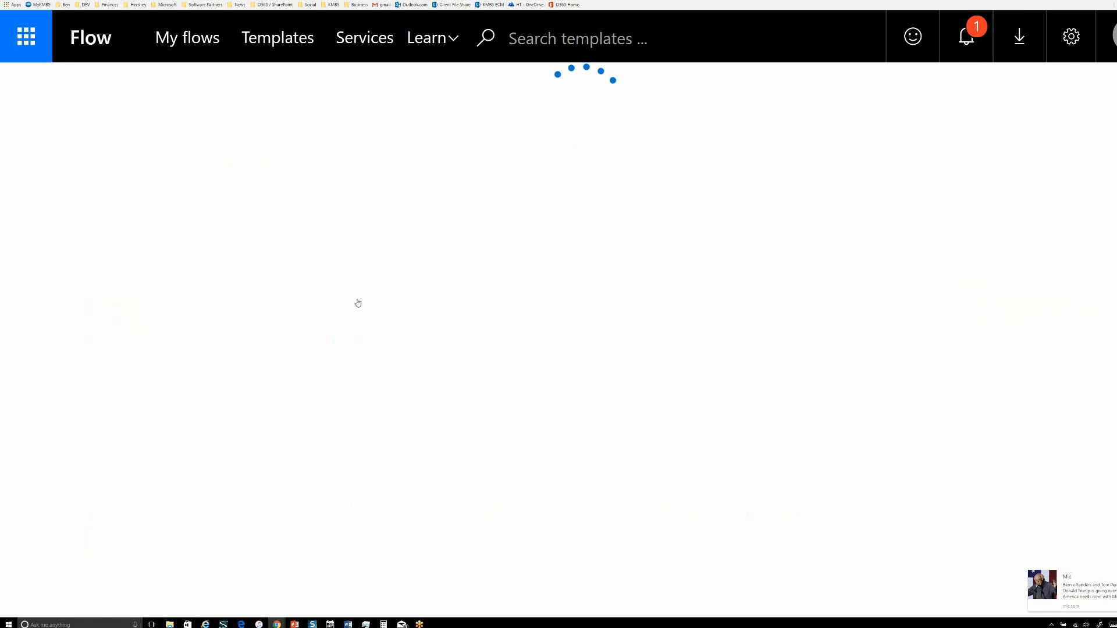
pyautogui.click(244, 231)
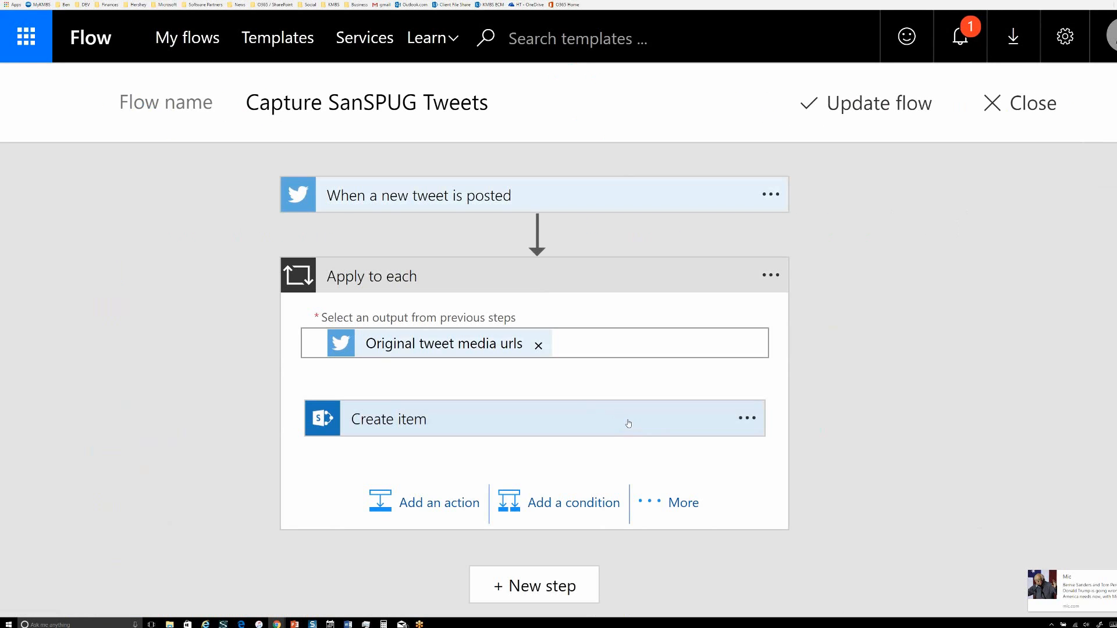
pyautogui.click(594, 424)
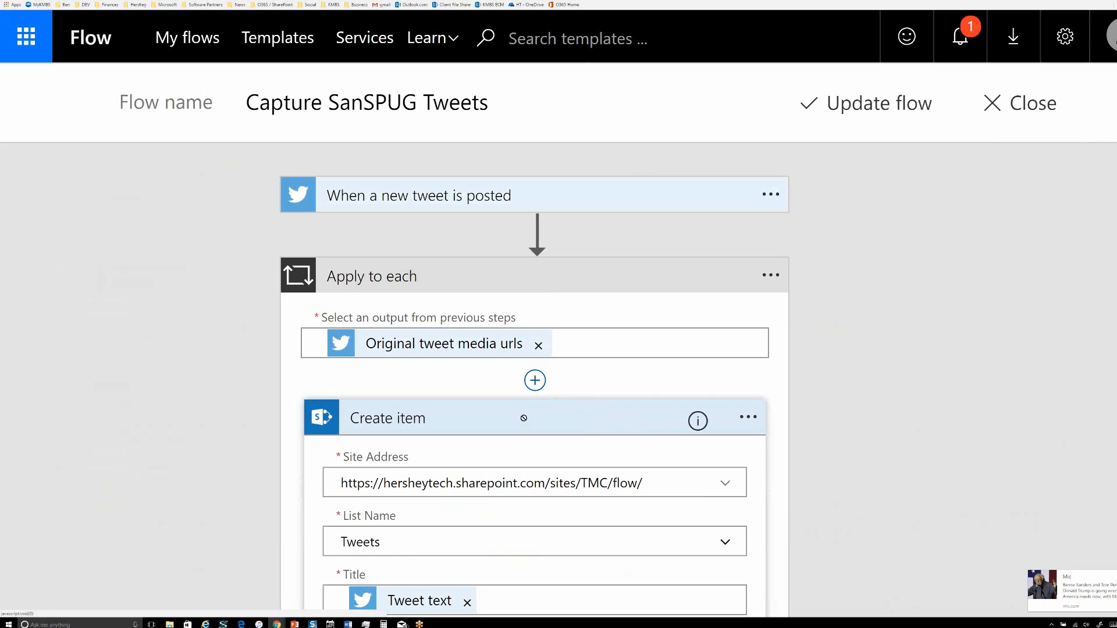
# - Move the Create item action out of Apply to each to directly below the new-tweet trigger, and delete the emptied Apply to each loop
pyautogui.moveTo(525, 422); pyautogui.dragTo(540, 254)
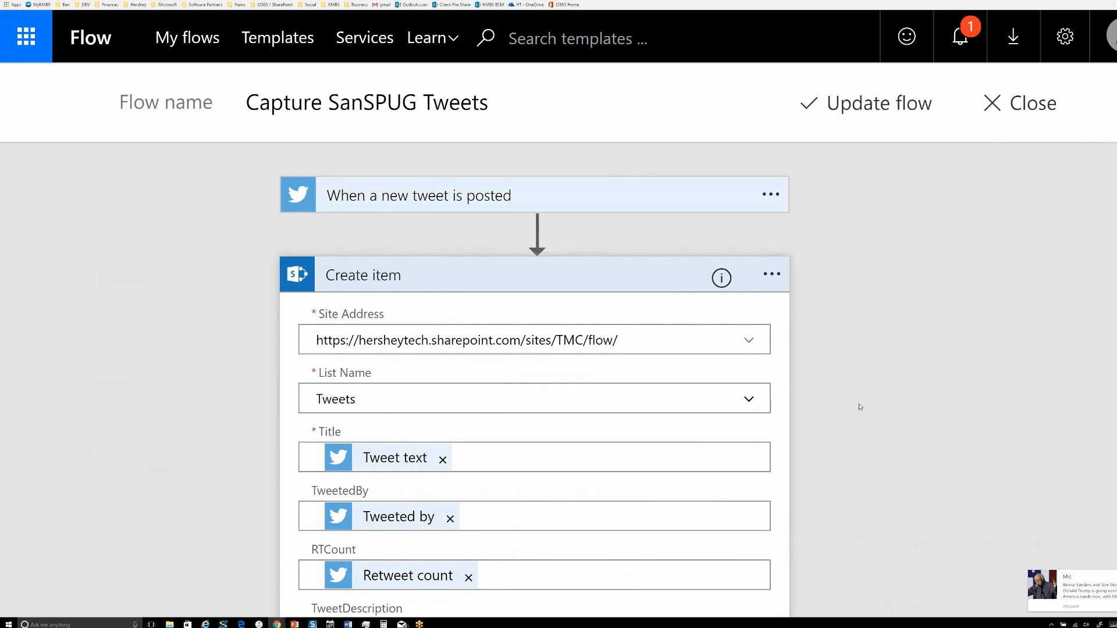
pyautogui.scroll(-6, 860, 407)
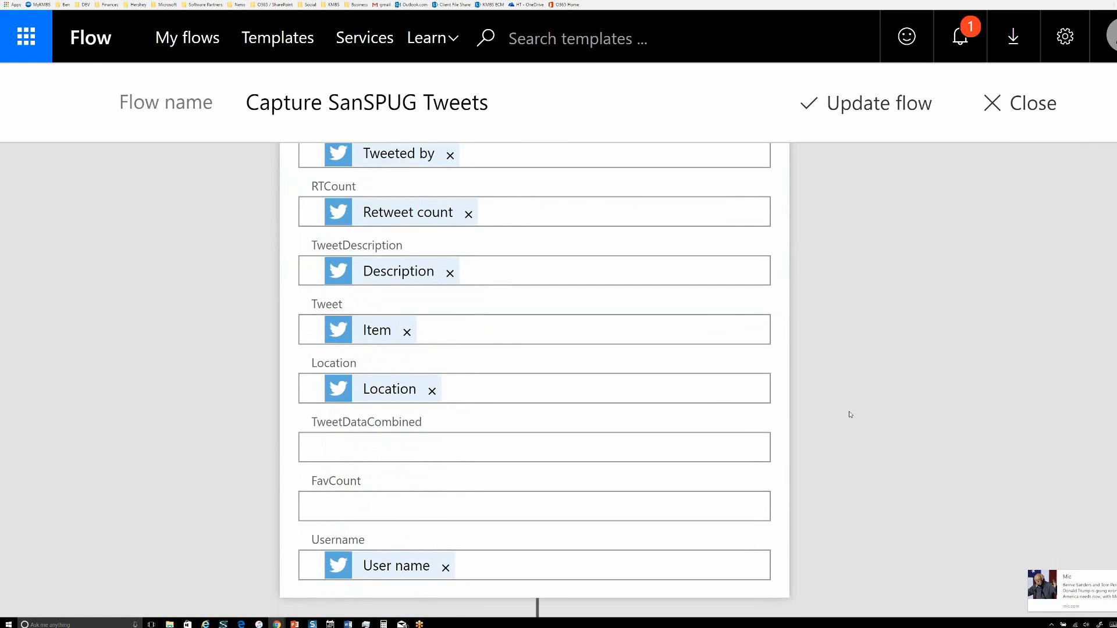
pyautogui.scroll(-1, 851, 415)
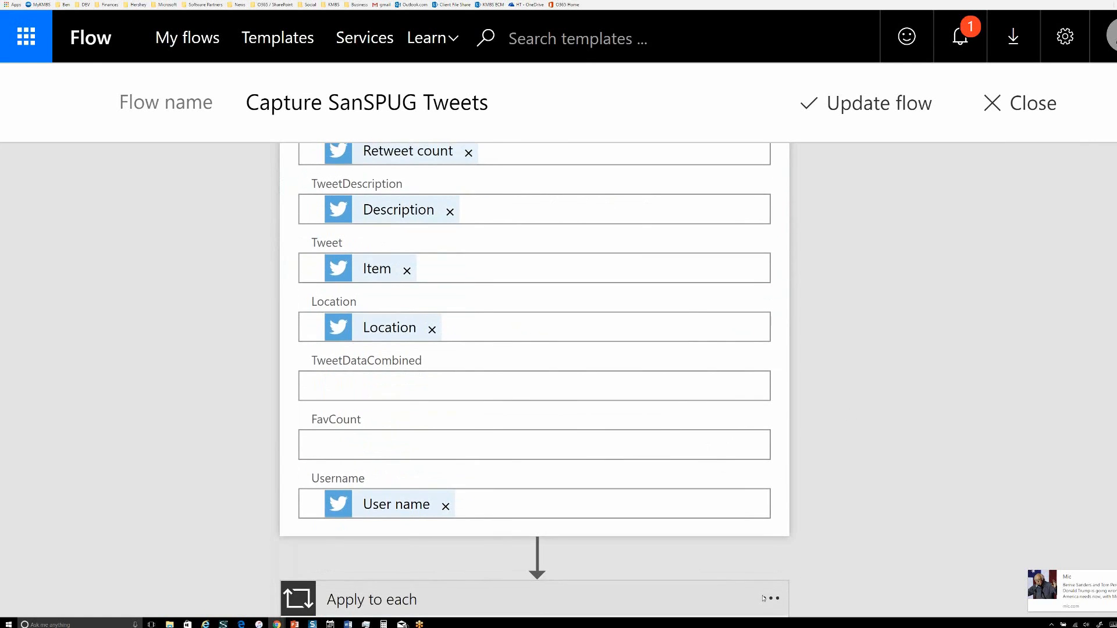
pyautogui.click(769, 600)
pyautogui.click(893, 500)
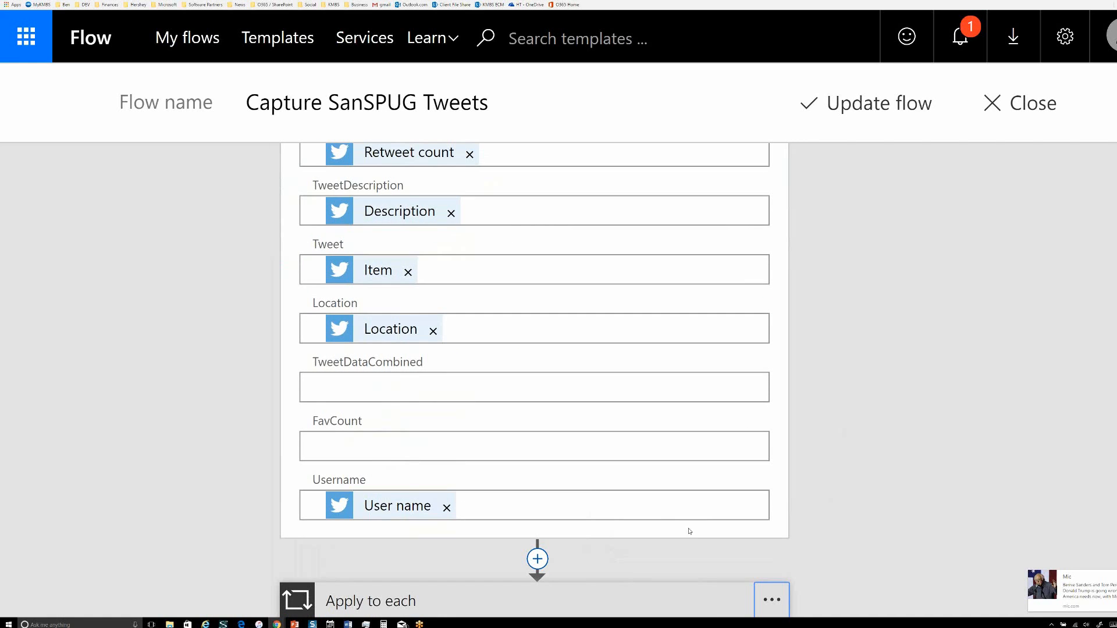
pyautogui.scroll(-2, 861, 548)
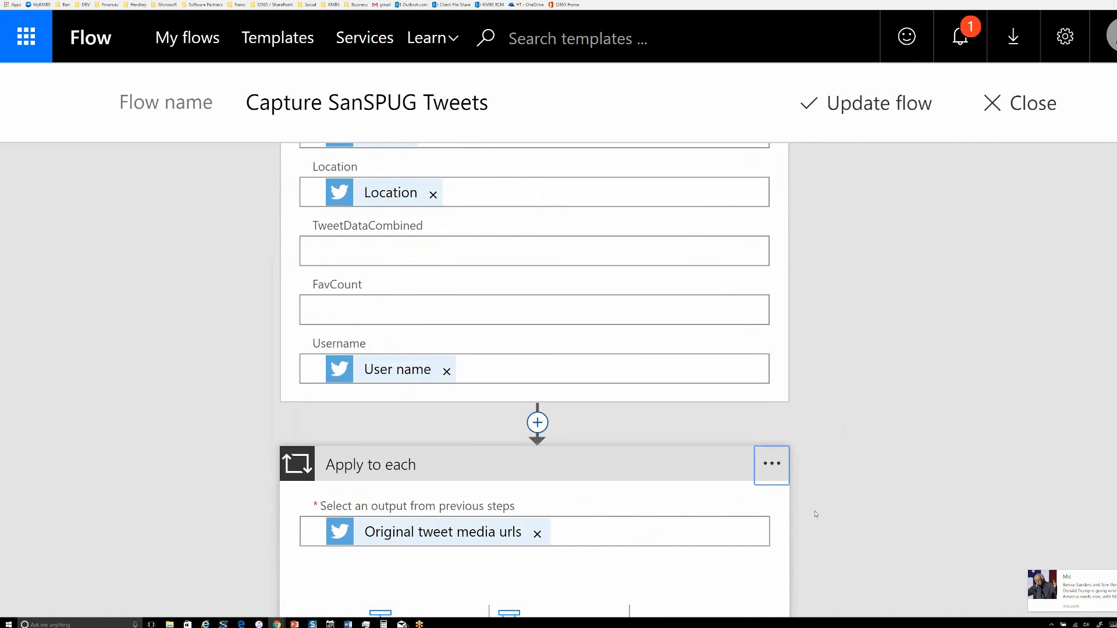
pyautogui.scroll(-2, 814, 515)
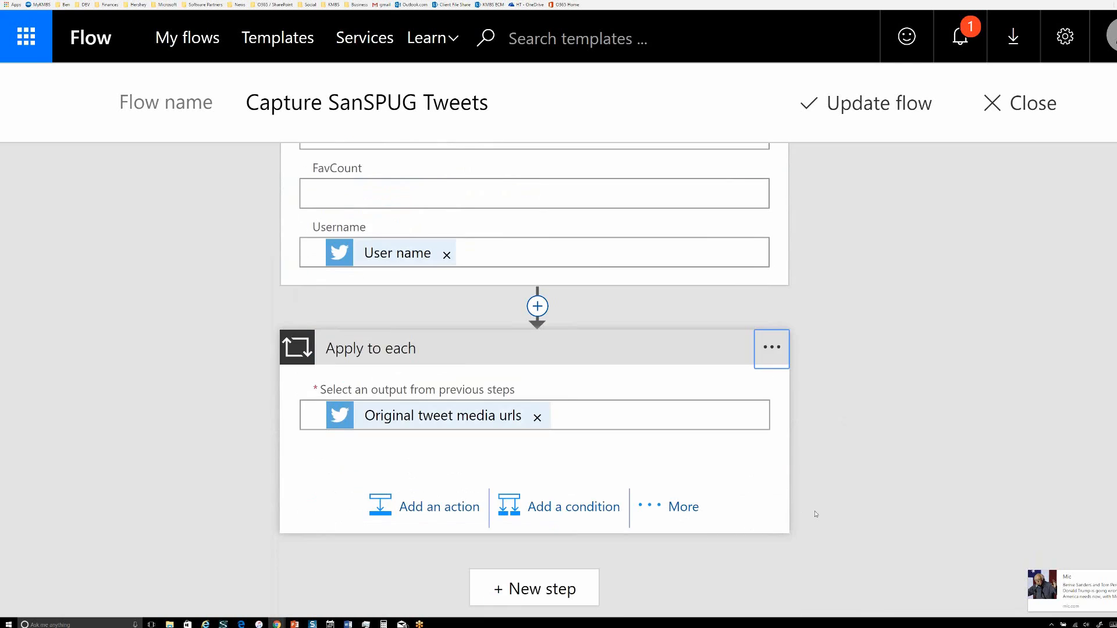
pyautogui.click(771, 351)
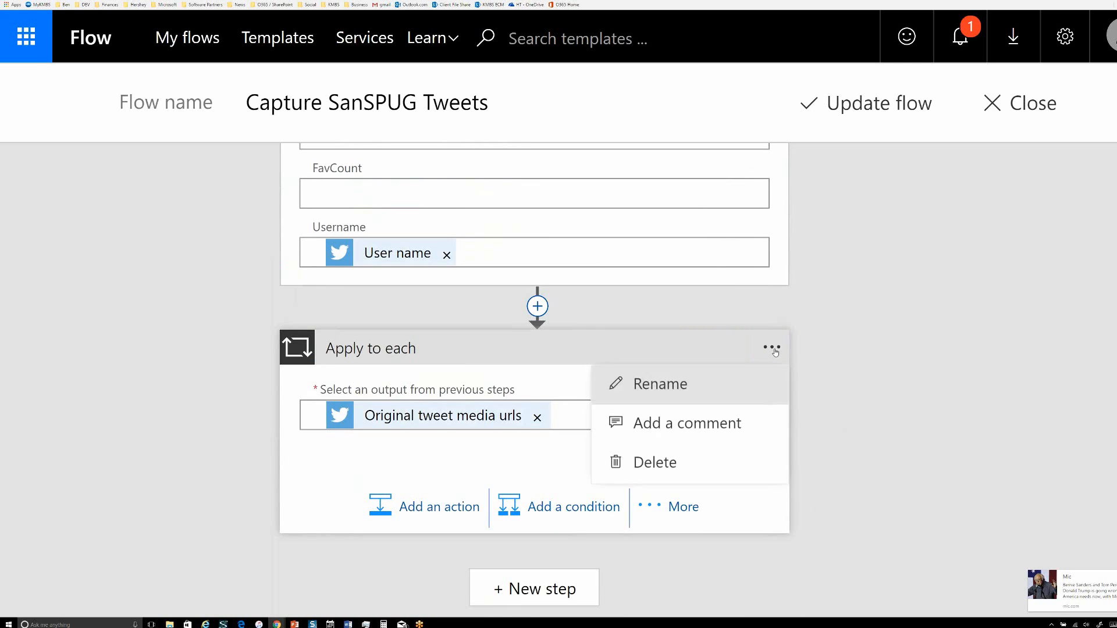
pyautogui.click(664, 465)
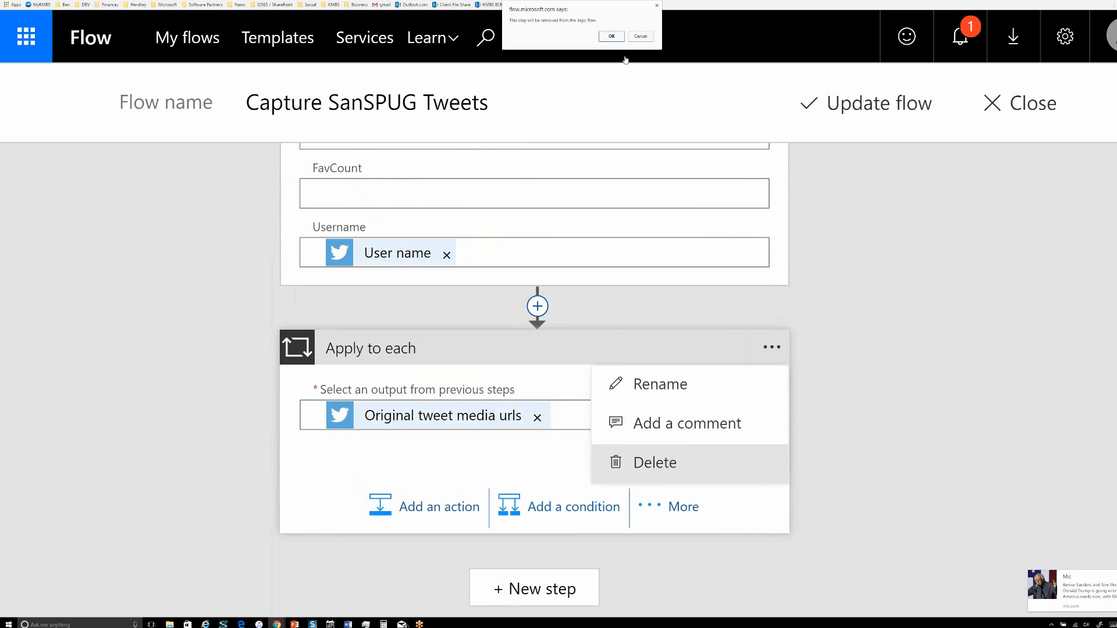
pyautogui.click(612, 37)
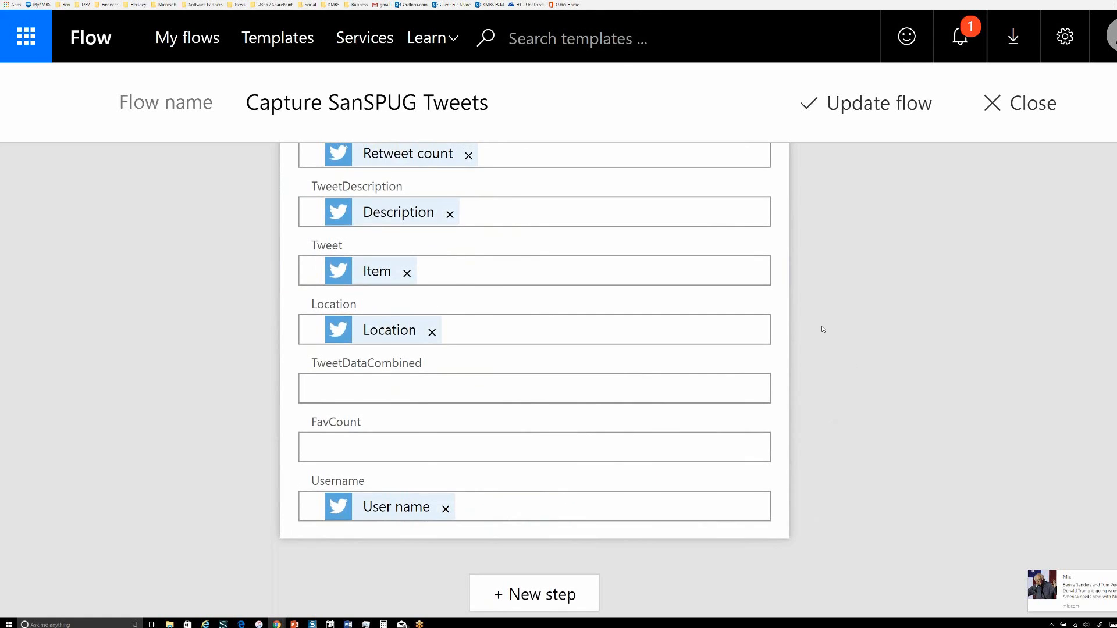
# - Update the Capture SanSPUG Tweets flow and finish editing it
pyautogui.scroll(2, 843, 301)
pyautogui.scroll(5, 843, 301)
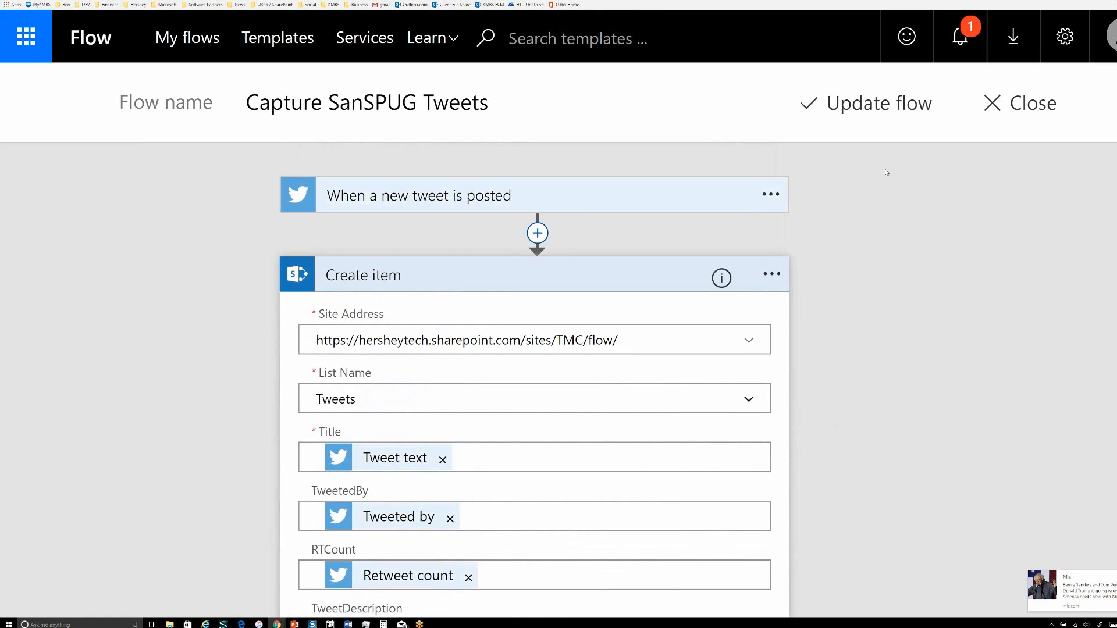
pyautogui.click(872, 110)
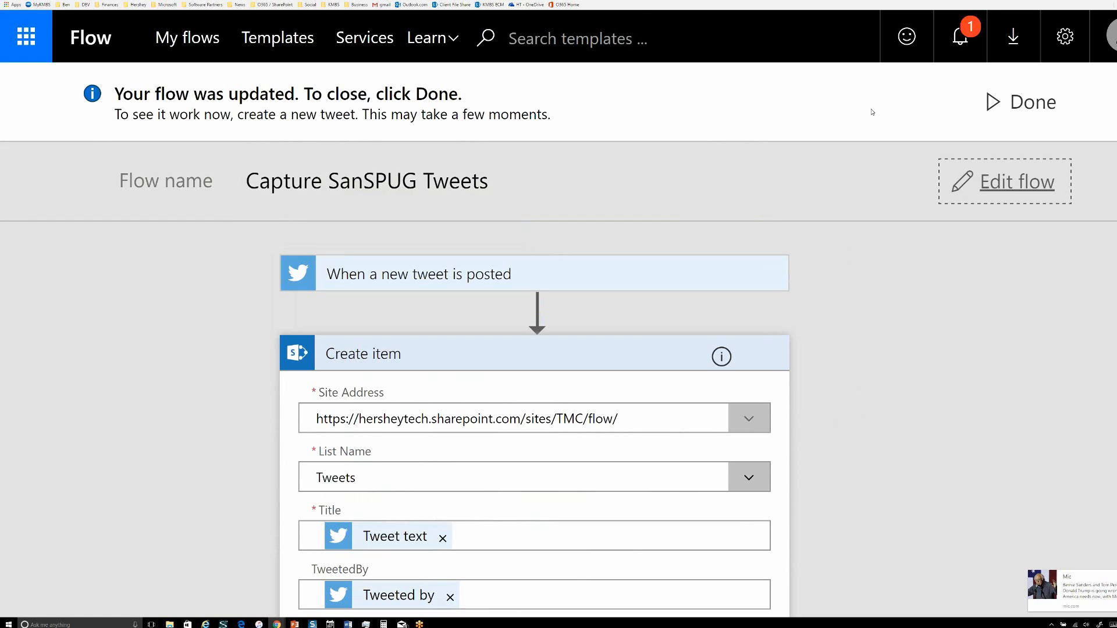
pyautogui.click(1021, 104)
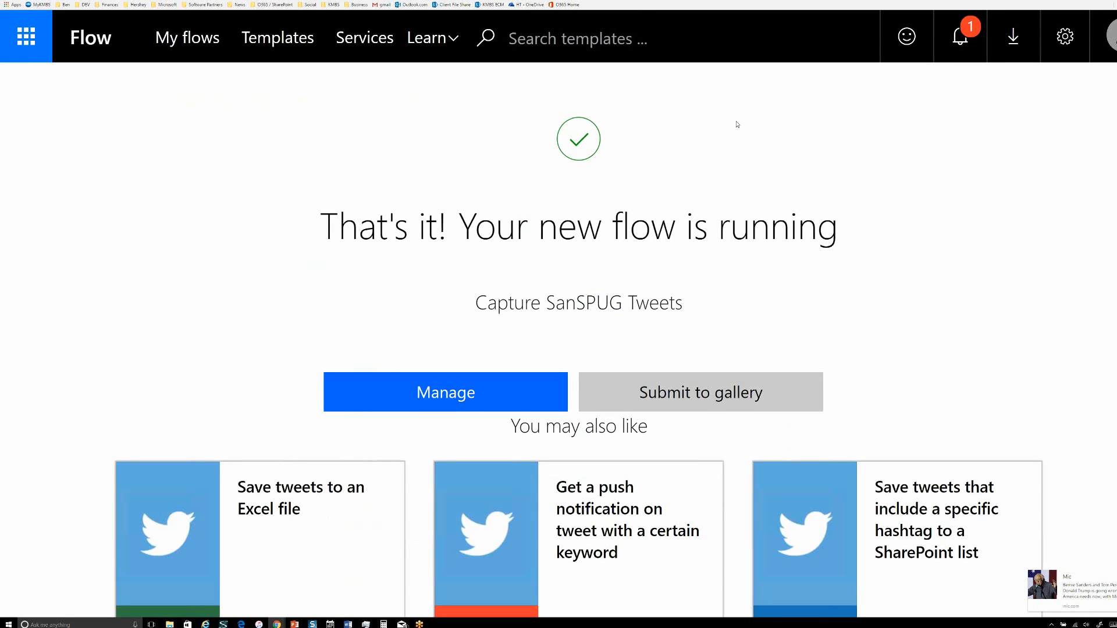
# - Open the Capture SanSPUG Tweets run history and review the Checks (no new data), Successful runs and Failed runs filters, returning to All runs
pyautogui.click(195, 44)
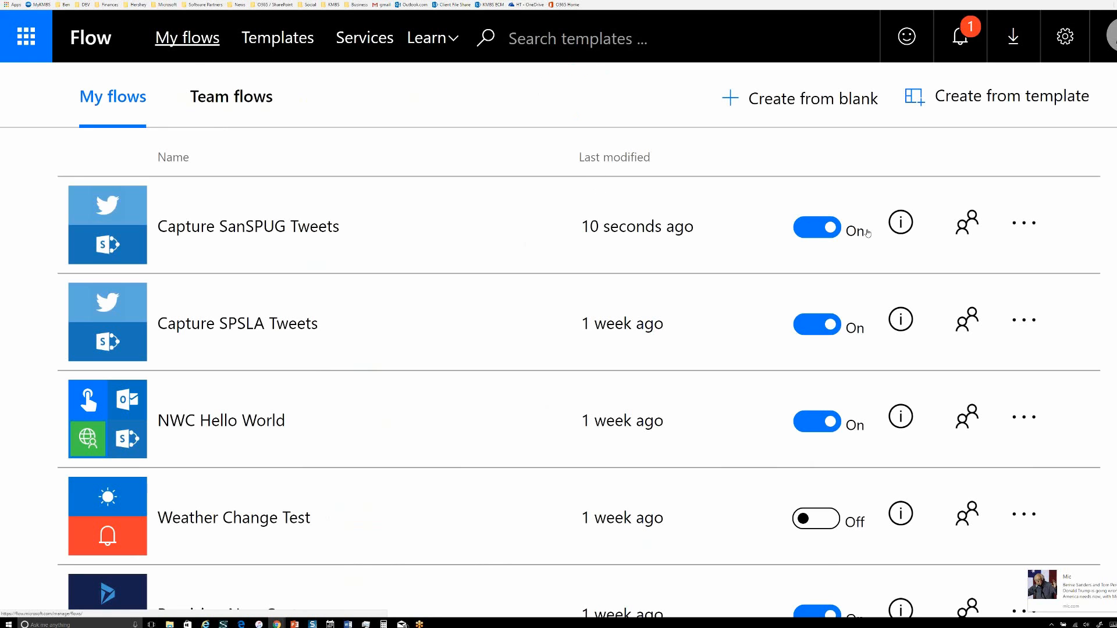
pyautogui.click(901, 224)
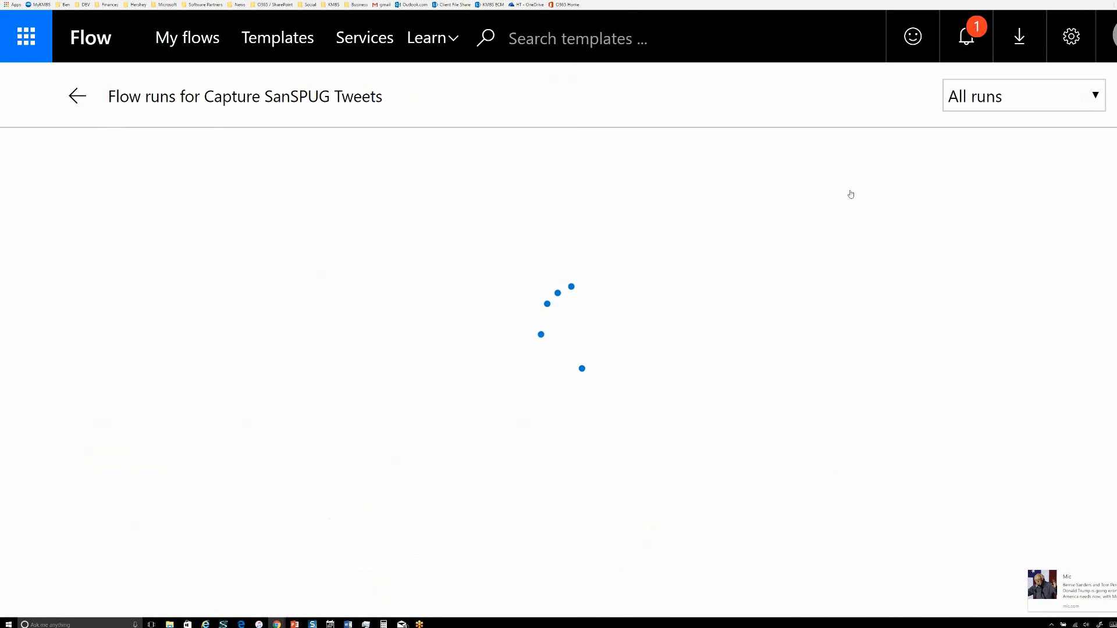
pyautogui.click(1093, 103)
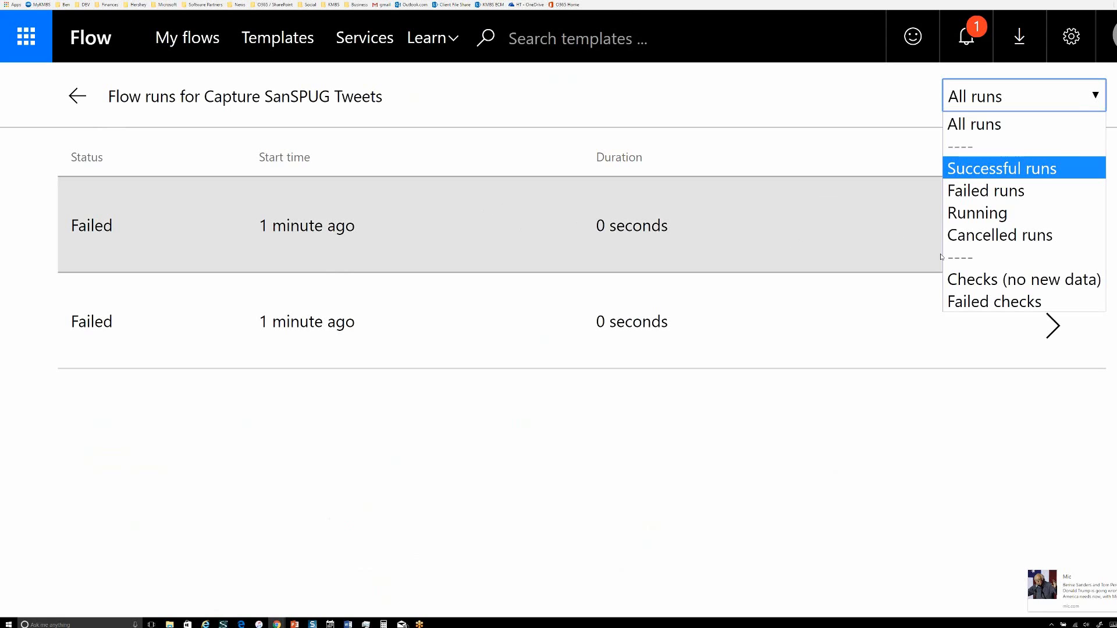
pyautogui.click(987, 281)
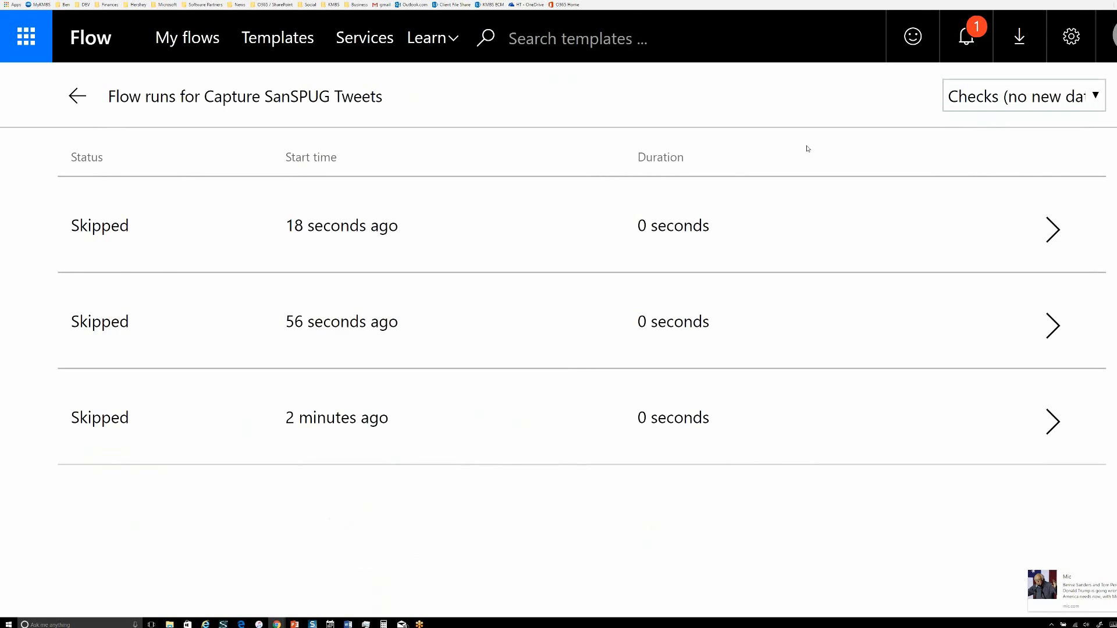
pyautogui.click(1094, 96)
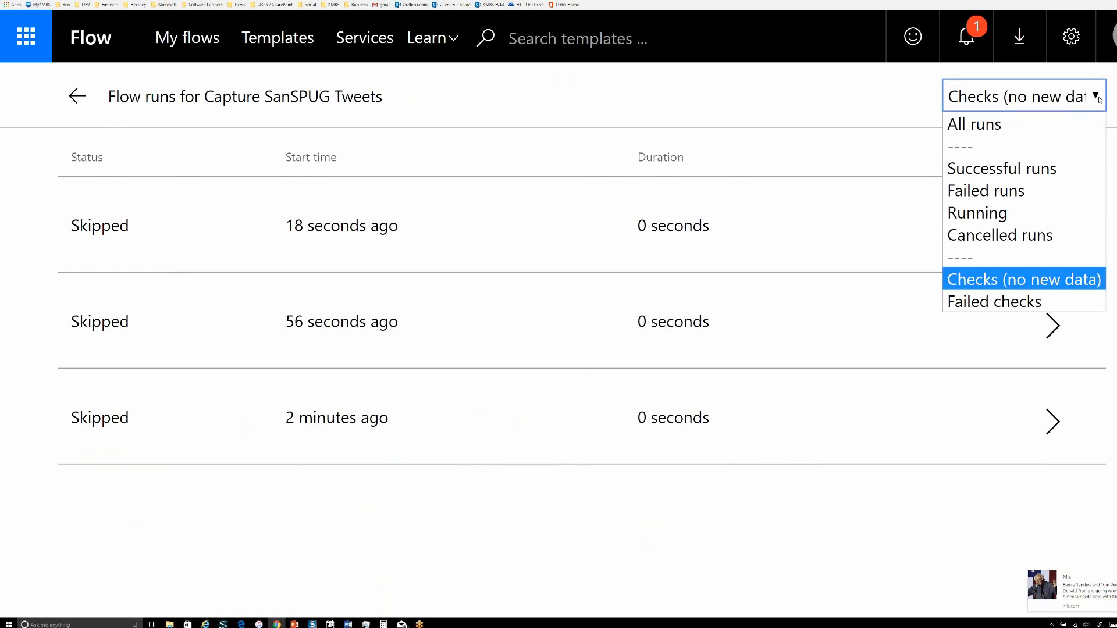
pyautogui.click(1037, 169)
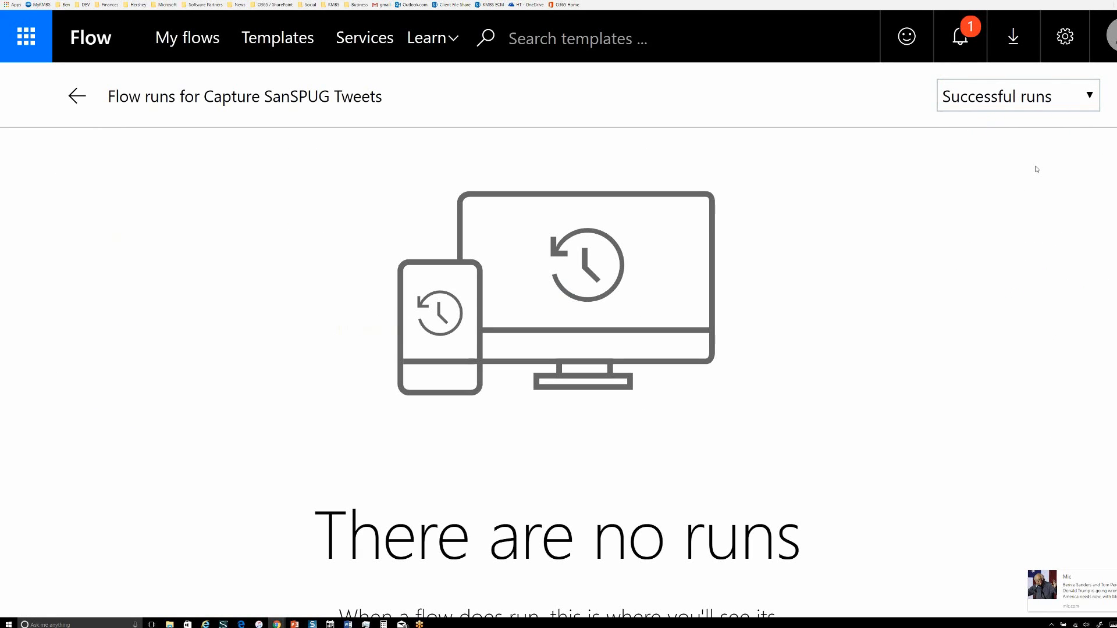
pyautogui.click(1092, 99)
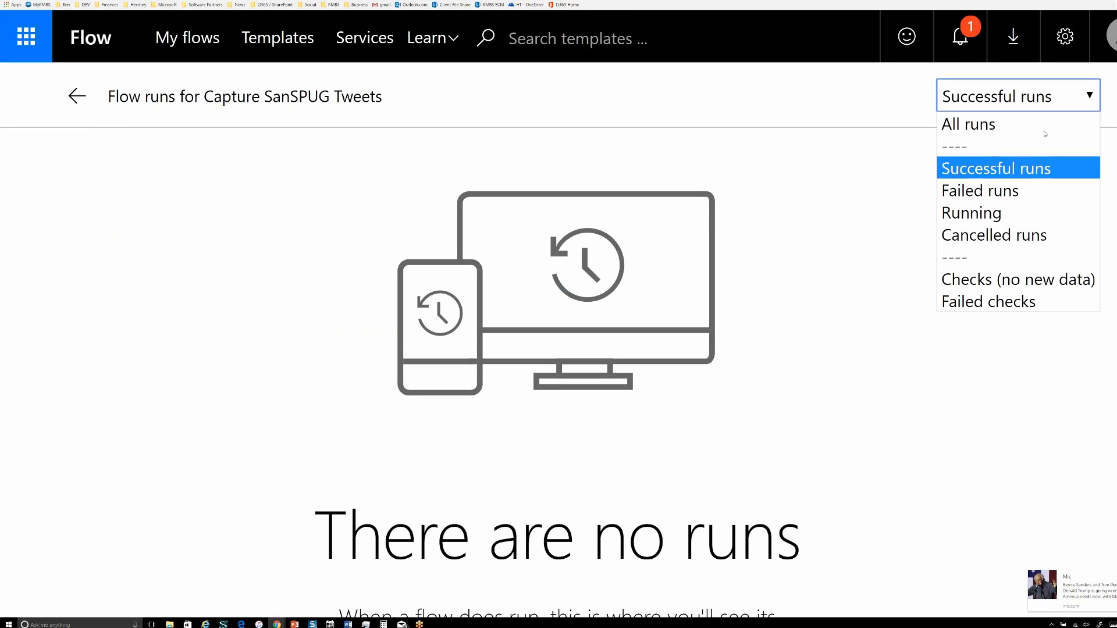
pyautogui.click(1017, 192)
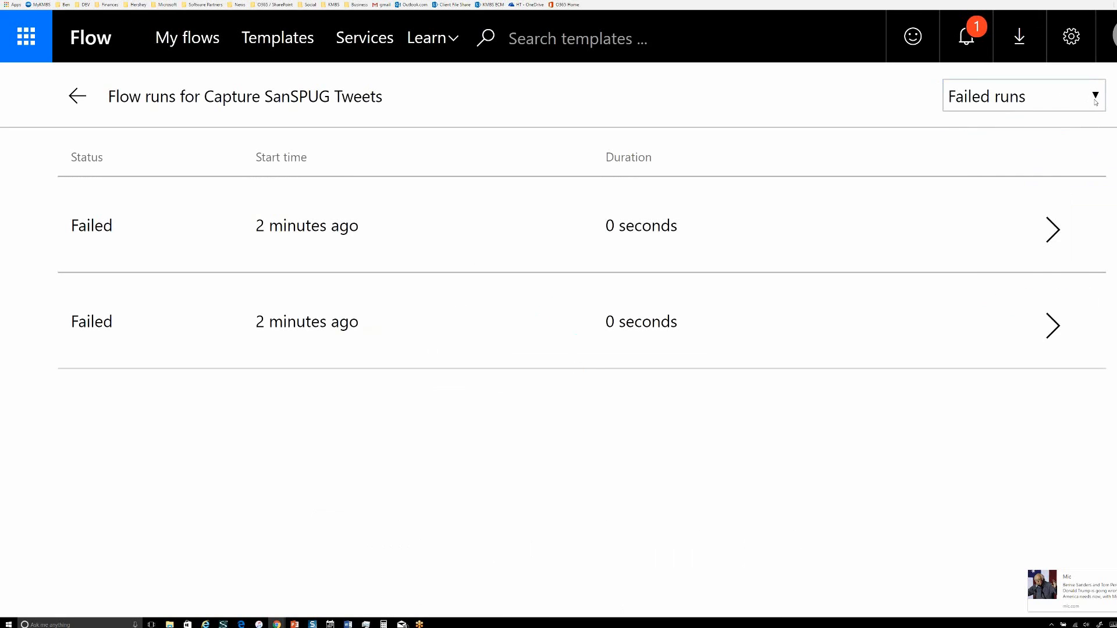
pyautogui.click(1095, 102)
pyautogui.click(1001, 128)
pyautogui.press('F5')
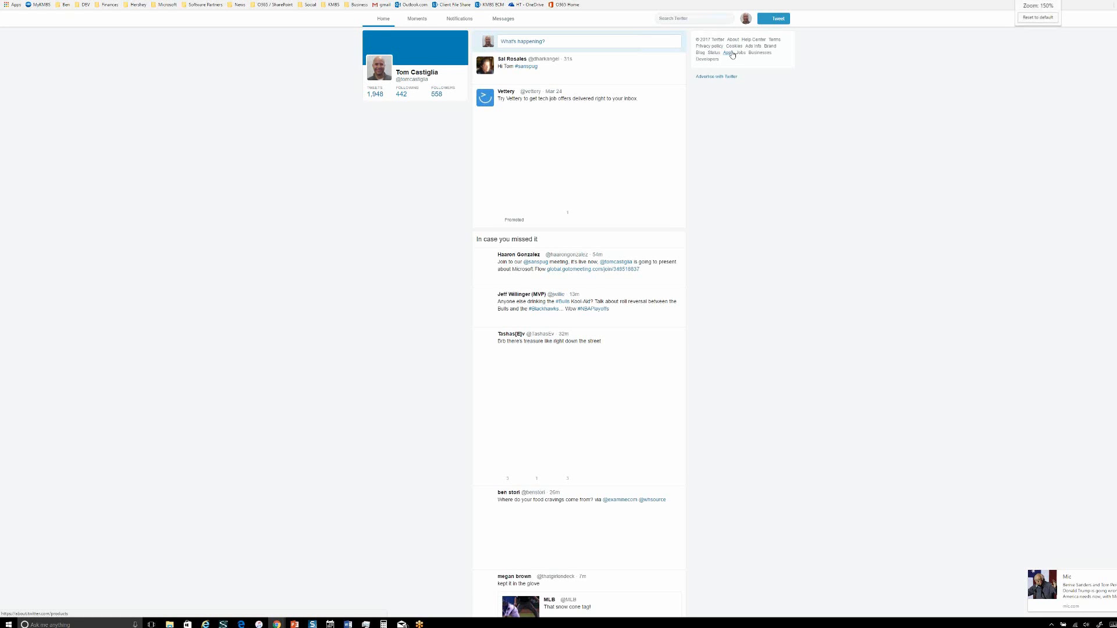
# - Enlarge the Twitter page, search Twitter for #SANsPUG and look through the matching tweets
pyautogui.hotkey('ctrl', '+')
pyautogui.hotkey('ctrl', '+')
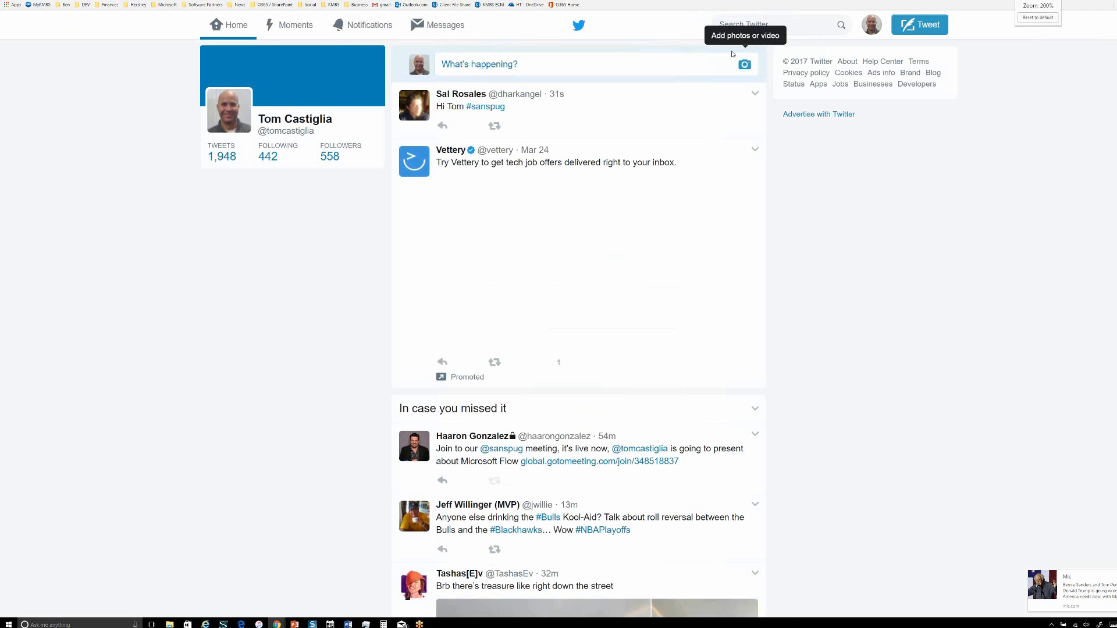
pyautogui.hotkey('ctrl', '+')
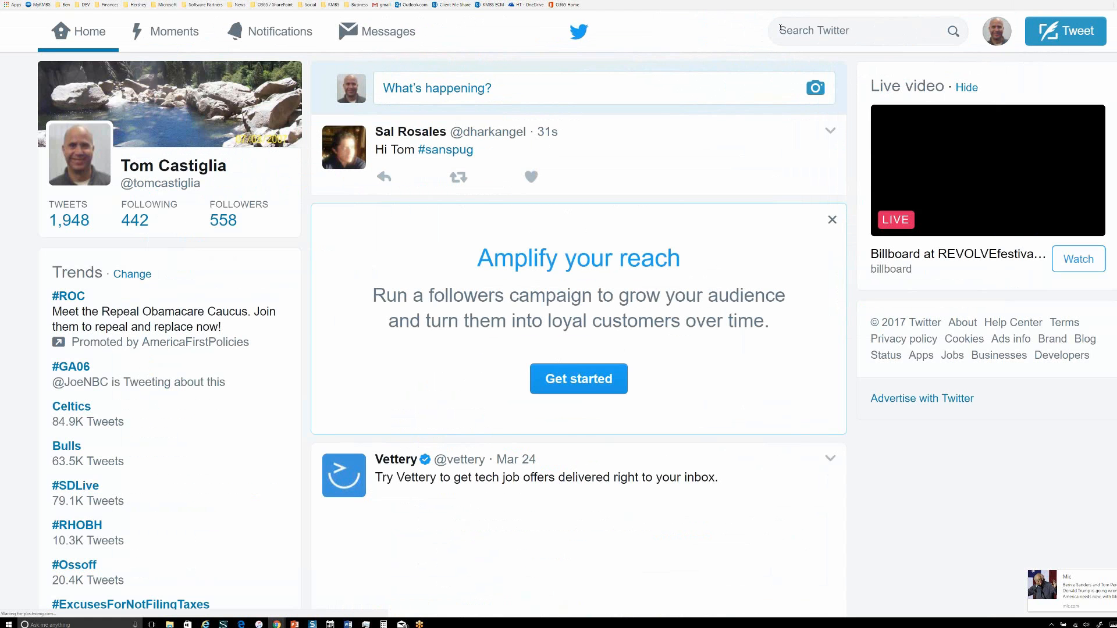
pyautogui.click(781, 29)
pyautogui.write('#SAN')
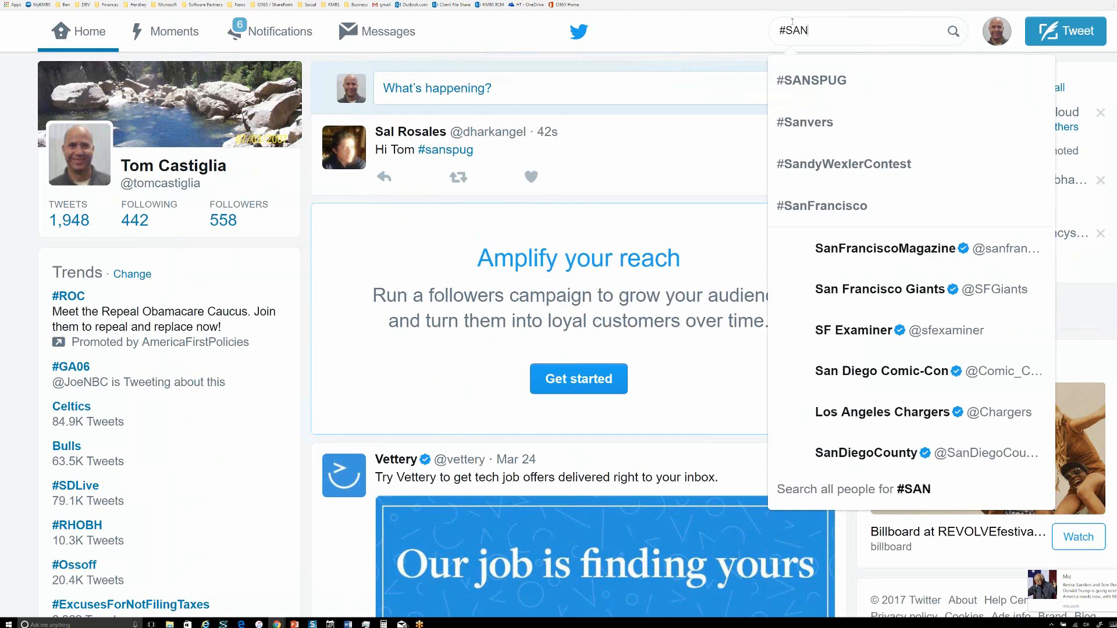
pyautogui.write('sPUG')
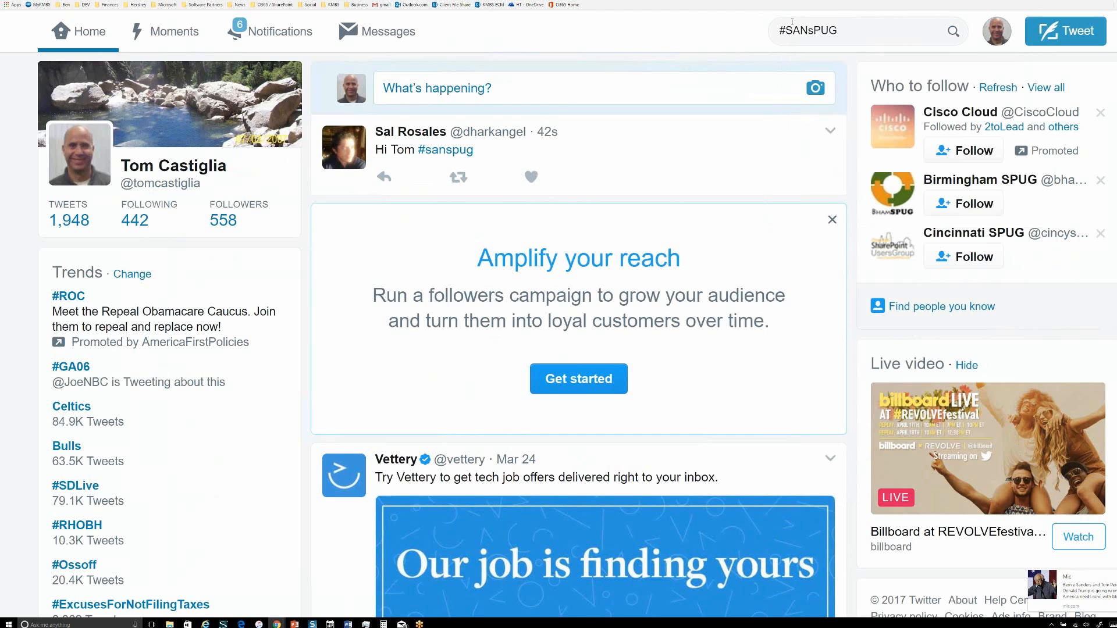
pyautogui.press('Return')
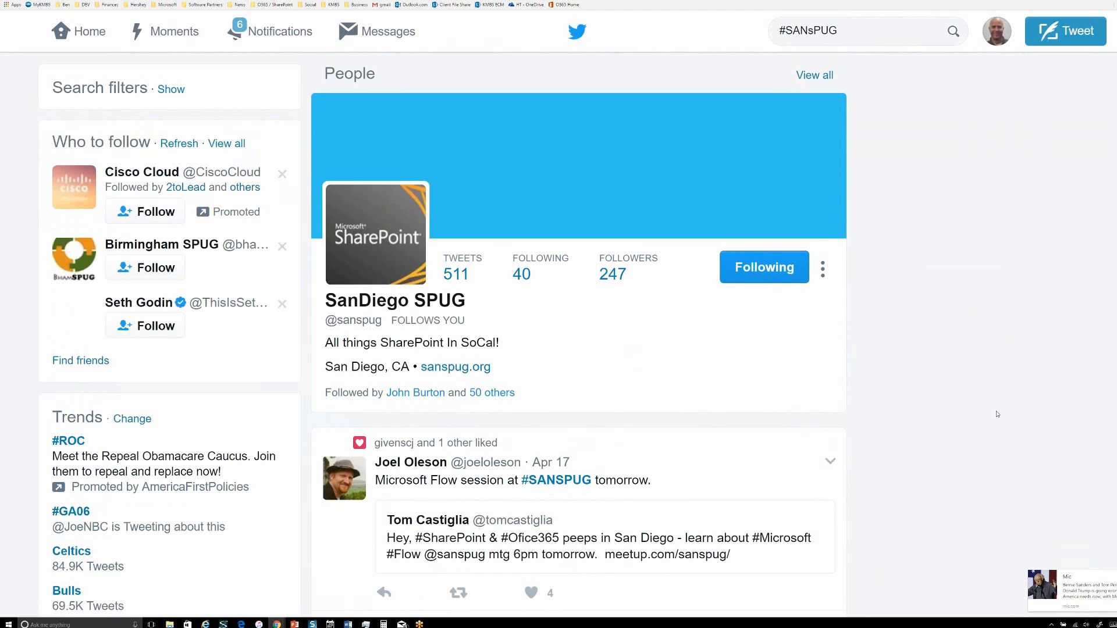
pyautogui.scroll(-2, 997, 414)
pyautogui.scroll(-1, 997, 415)
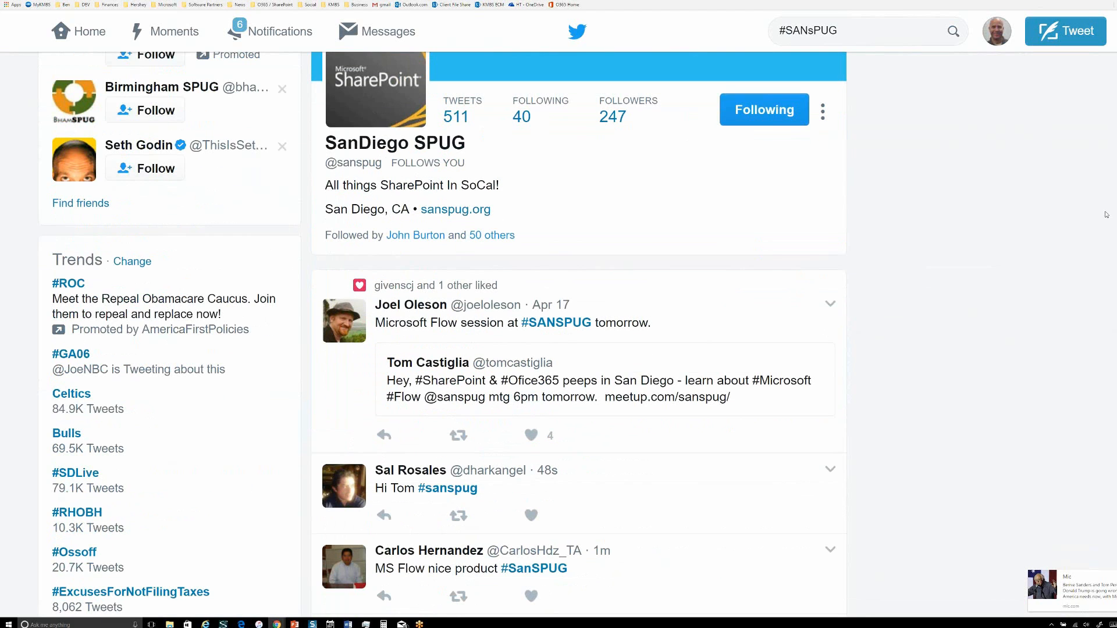
pyautogui.scroll(-1, 1107, 215)
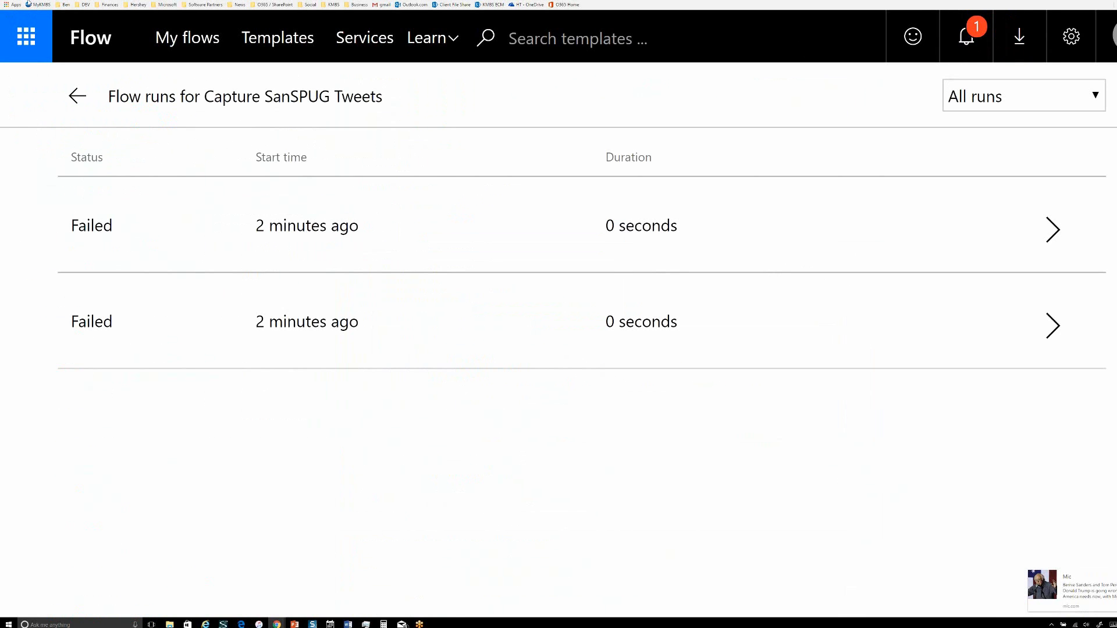
# - Refresh the flow's run history and the SharePoint Tweets list, and examine the columns of the latest items
pyautogui.click(28, 1)
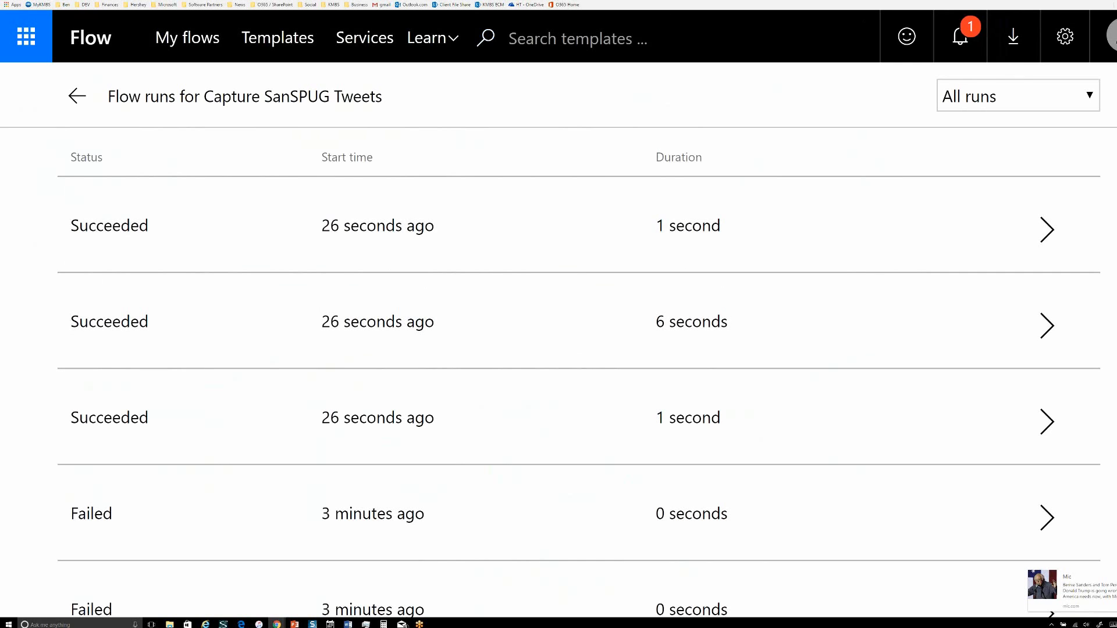
pyautogui.click(33, 0)
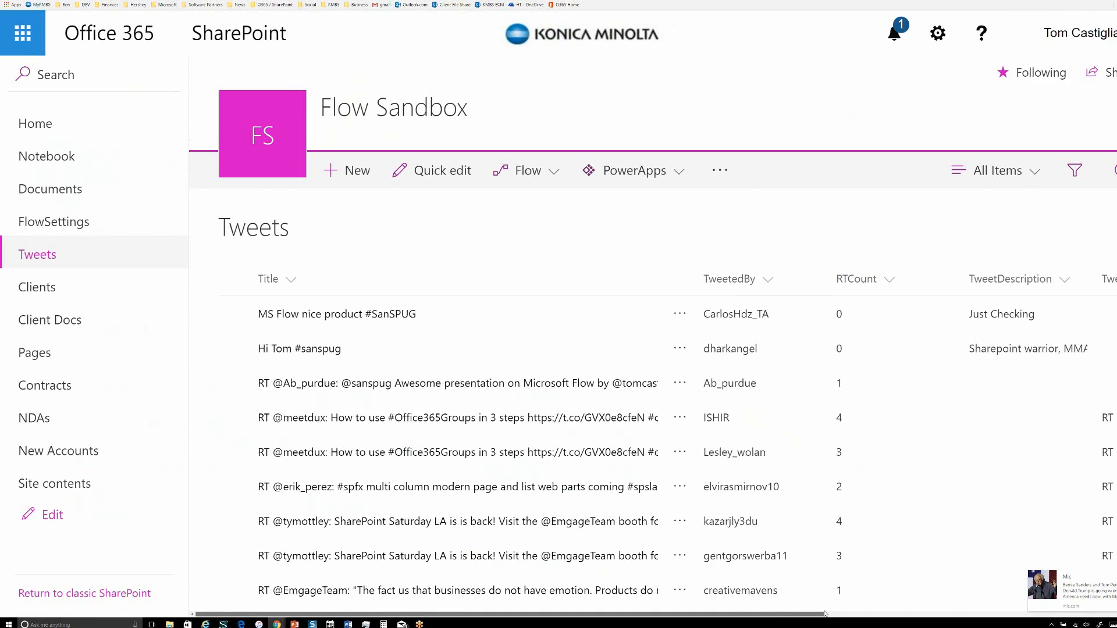
pyautogui.moveTo(771, 618); pyautogui.dragTo(1032, 608)
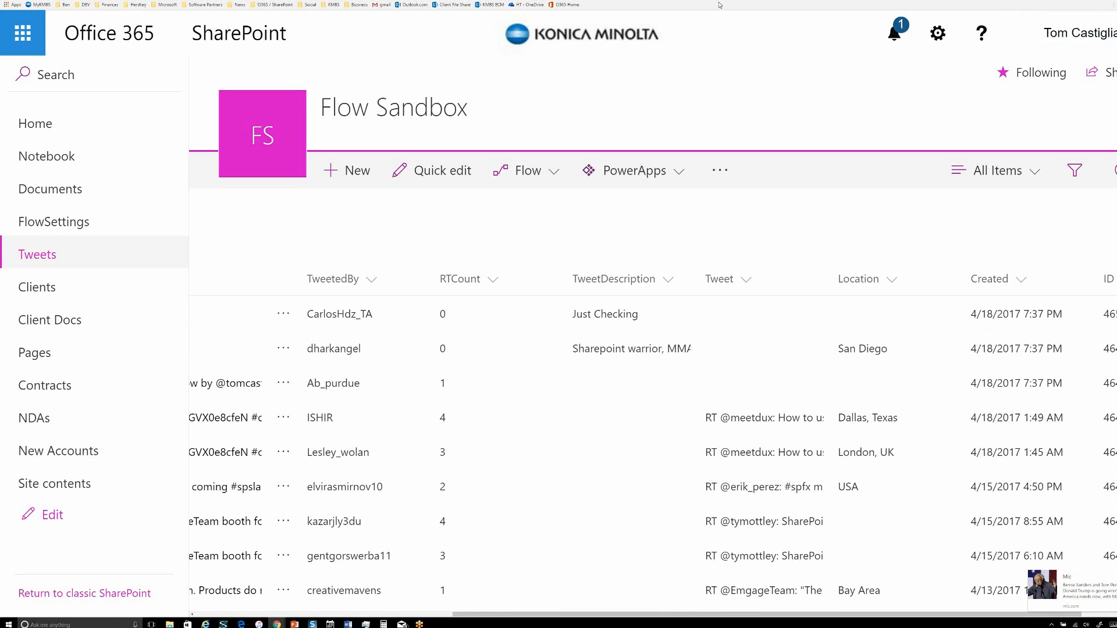
# - Switch to Microsoft Flow, leave the Capture SanSPUG Tweets run history and look through the list of flows
pyautogui.click(504, 21)
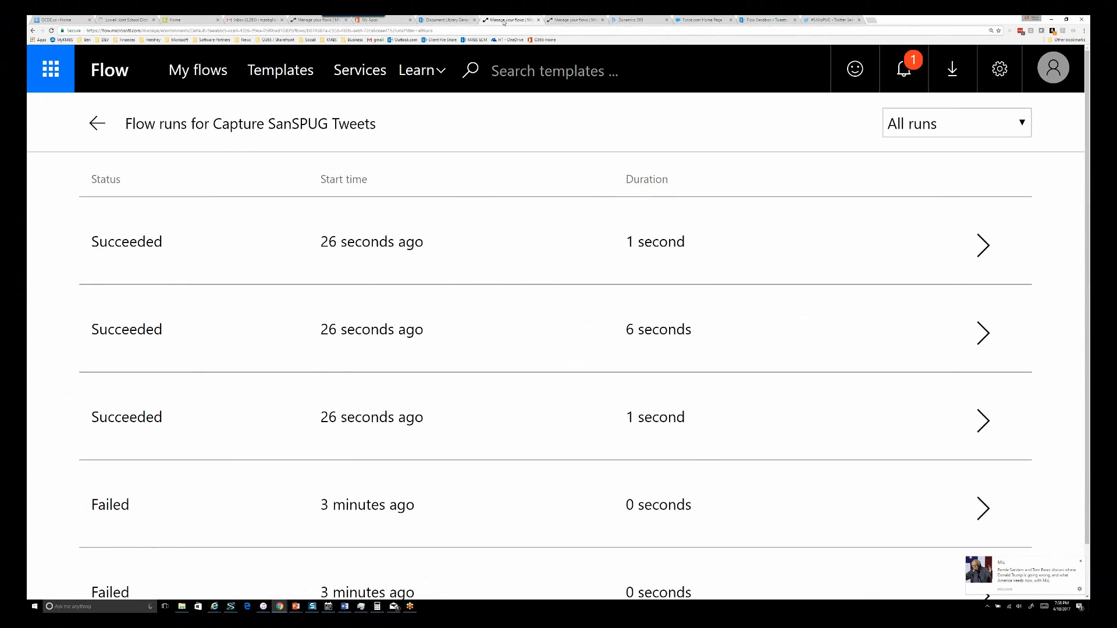
pyautogui.click(98, 123)
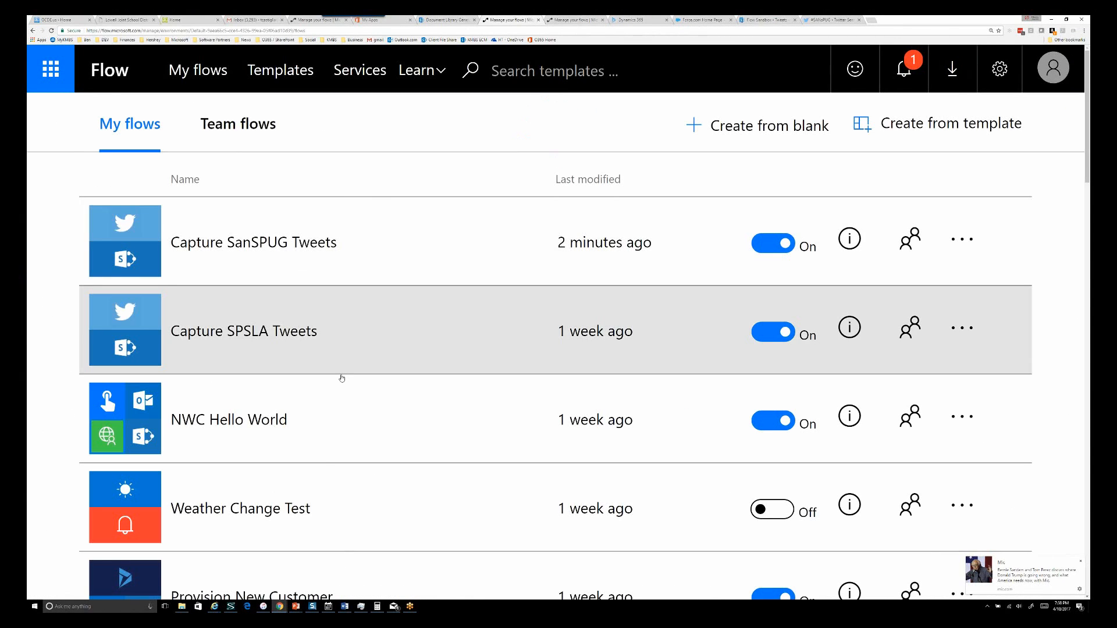
pyautogui.scroll(-4, 342, 378)
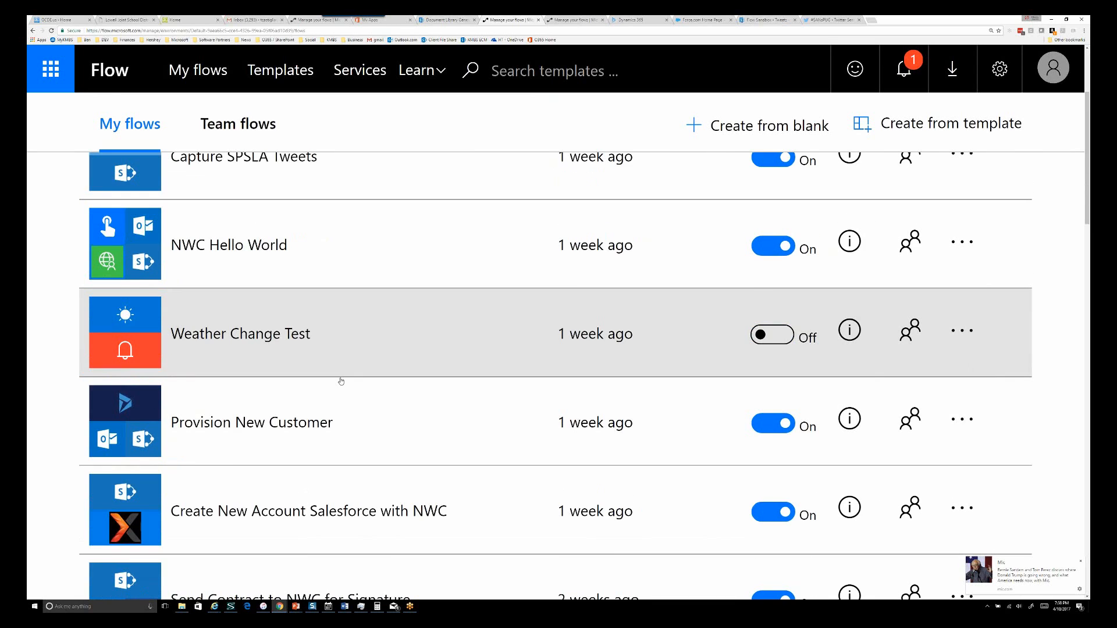
pyautogui.scroll(-1, 344, 379)
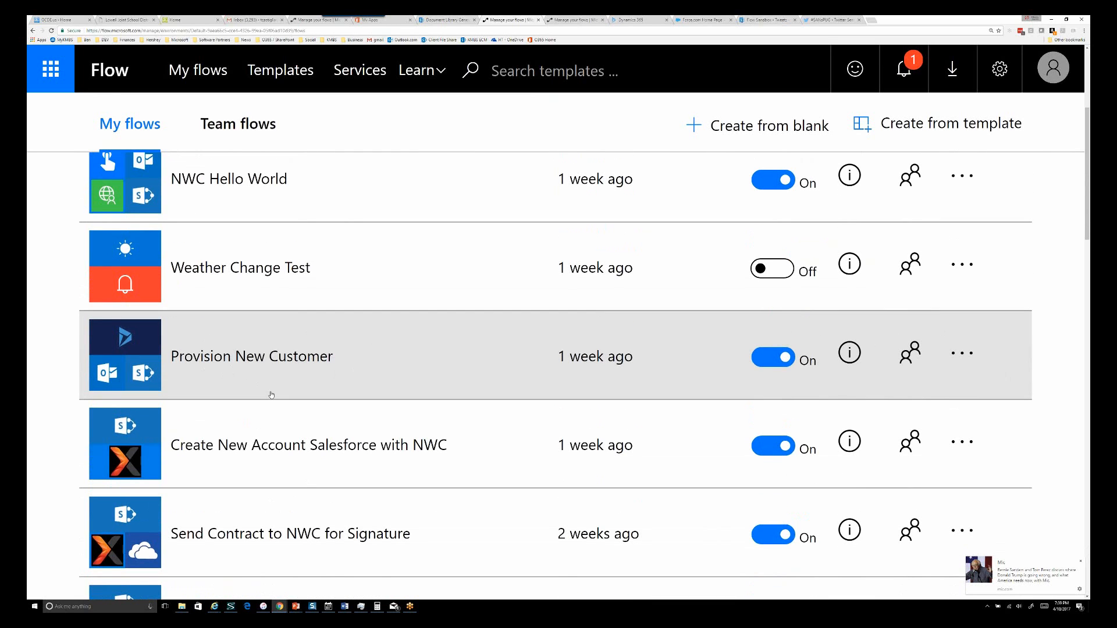
pyautogui.scroll(-2, 271, 395)
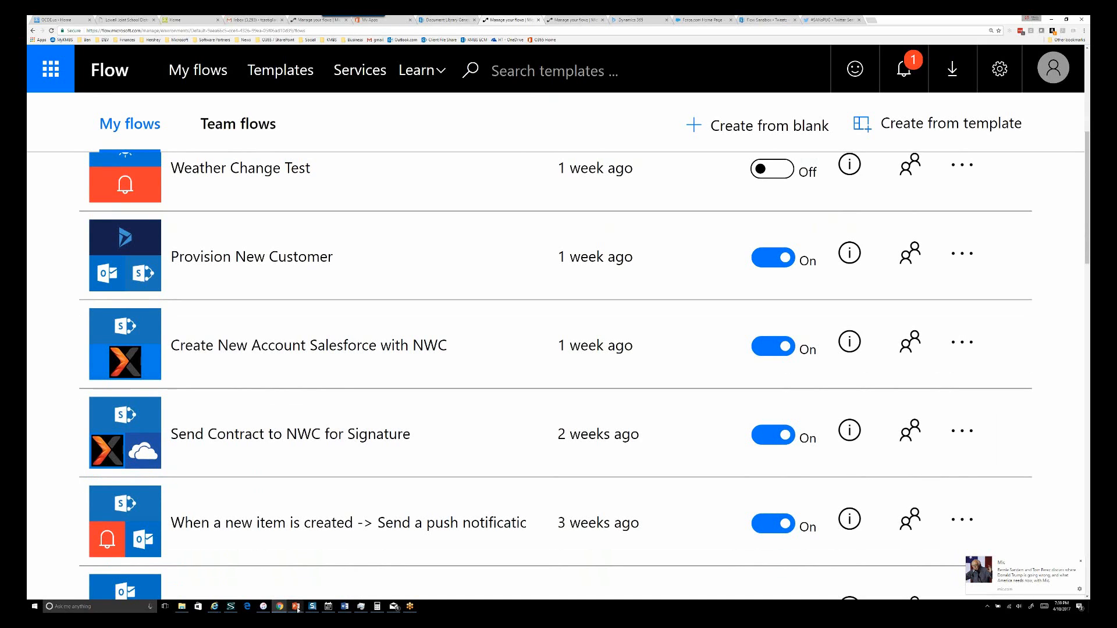
# - Switch to the PowerPoint presentation and display the Demo Time slide outlining the account provisioning process
pyautogui.moveTo(297, 609)
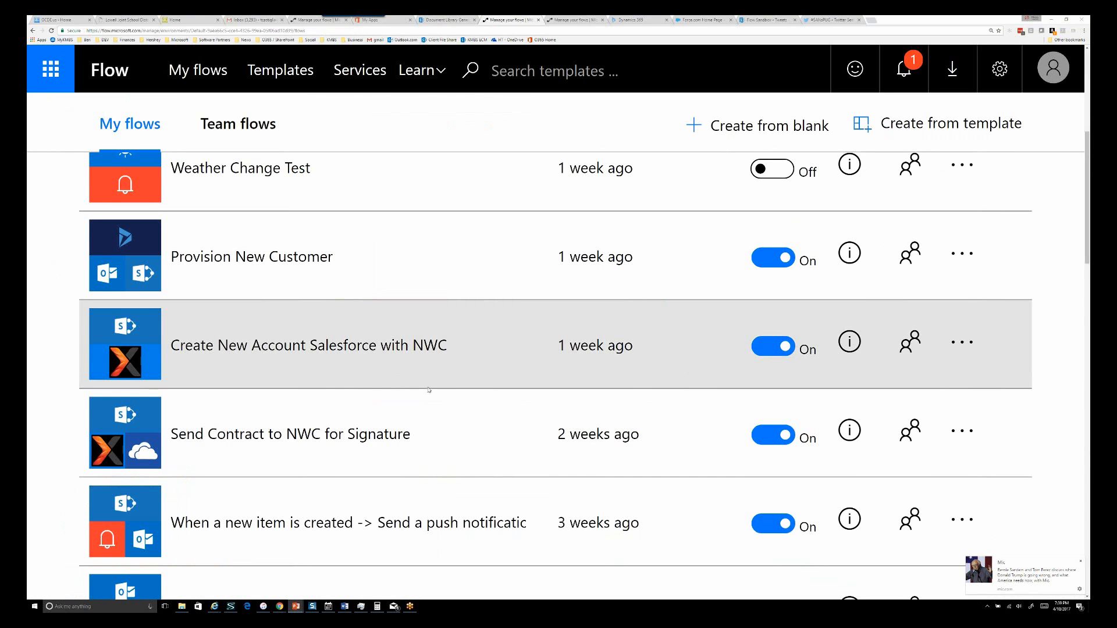
pyautogui.hotkey('alt', 'Tab')
pyautogui.click(124, 103)
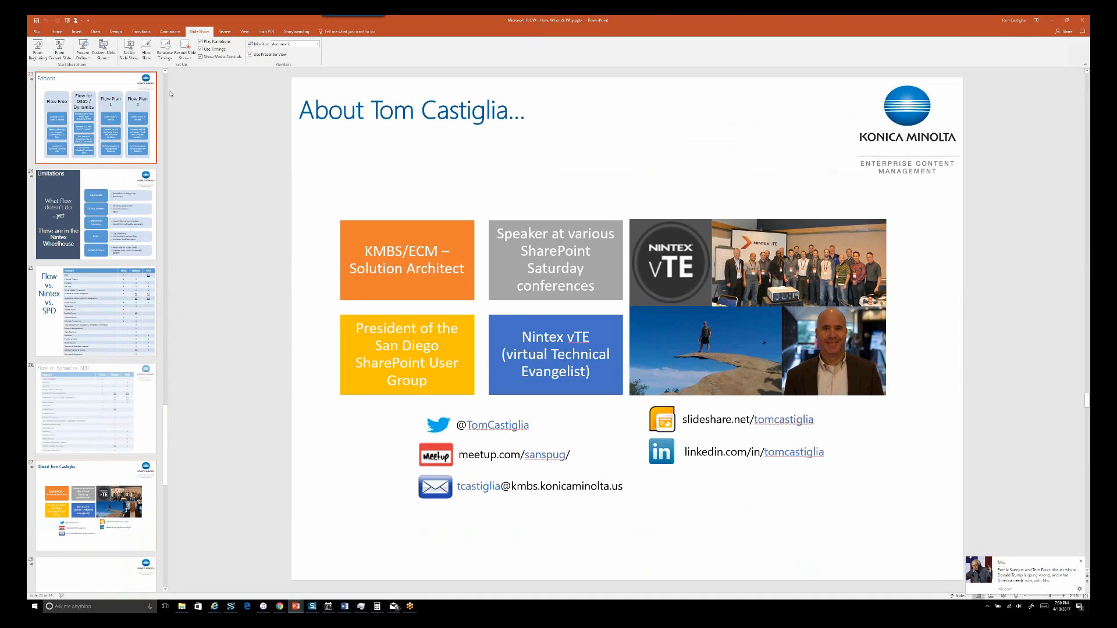
pyautogui.scroll(15, 168, 92)
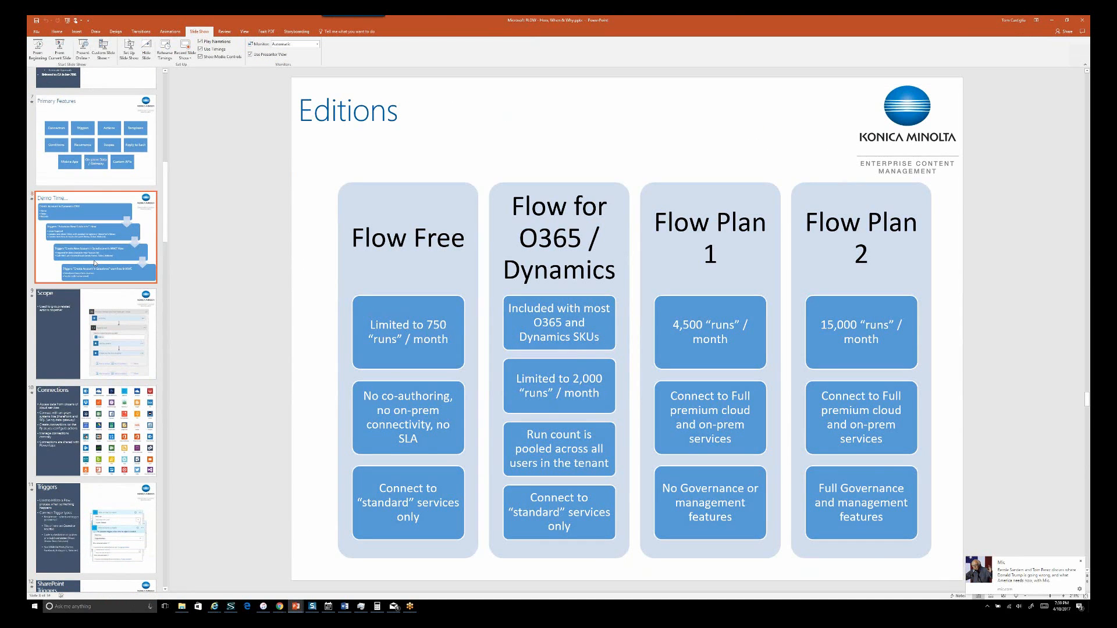
pyautogui.click(71, 251)
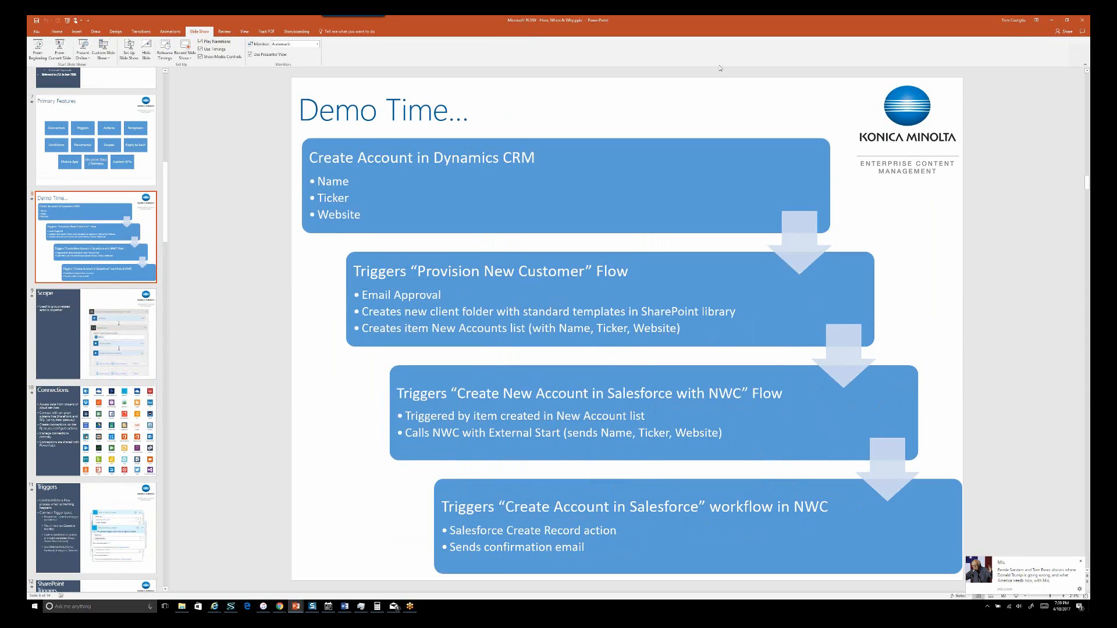
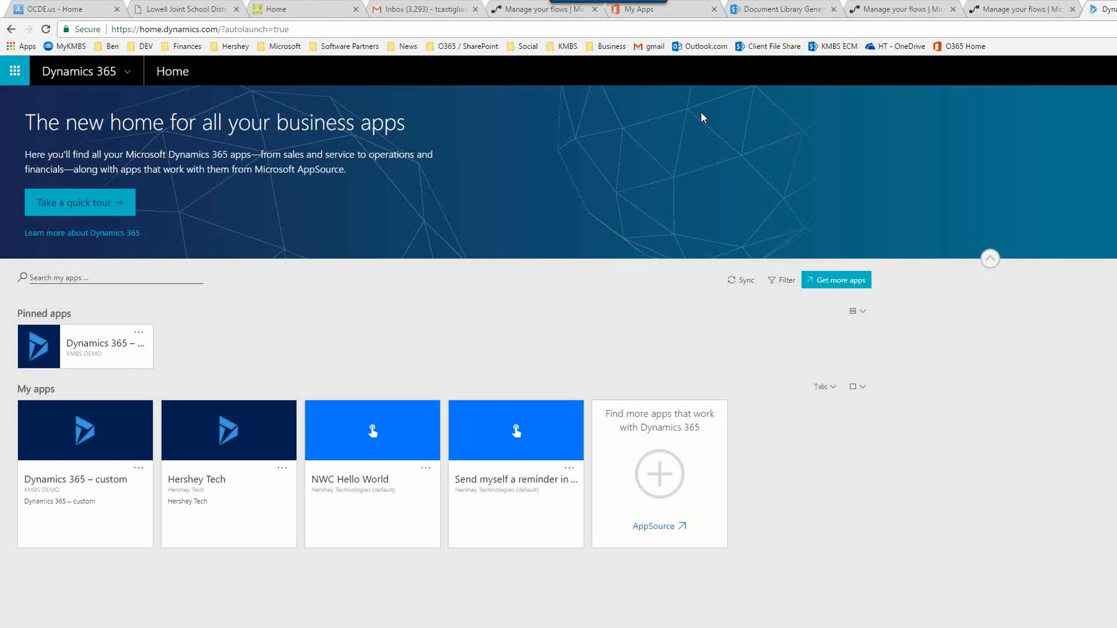
# - Open the Dynamics 365 – custom app from the Dynamics 365 home page and enlarge its sales dashboard
pyautogui.hotkey('ctrl', '+')
pyautogui.hotkey('ctrl', '+')
pyautogui.hotkey('ctrl', '+')
pyautogui.hotkey('ctrl', '+')
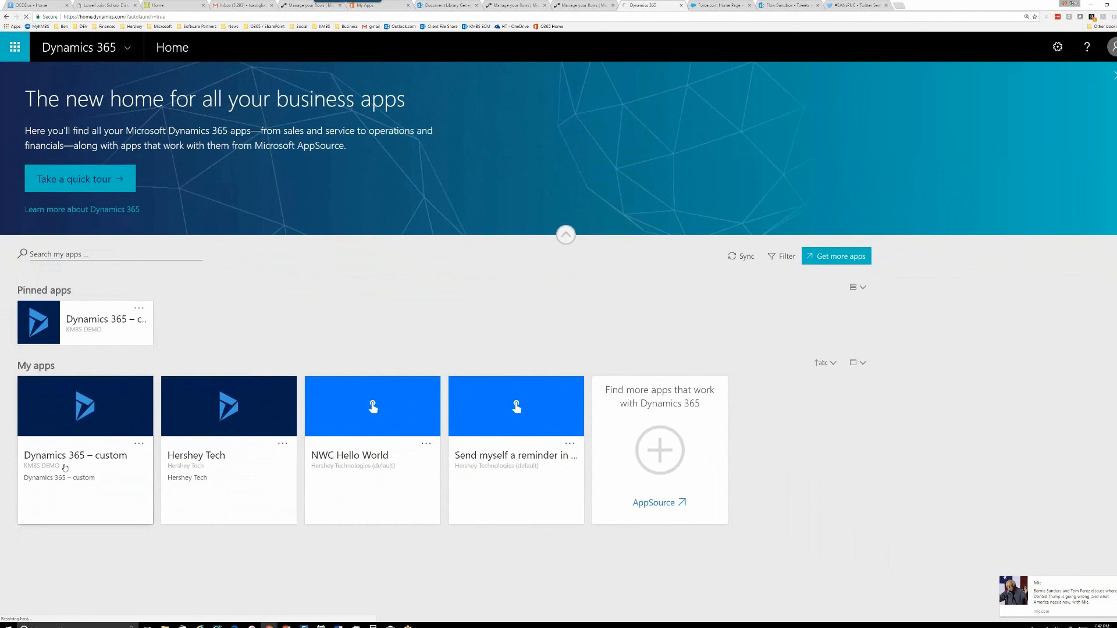
pyautogui.click(65, 467)
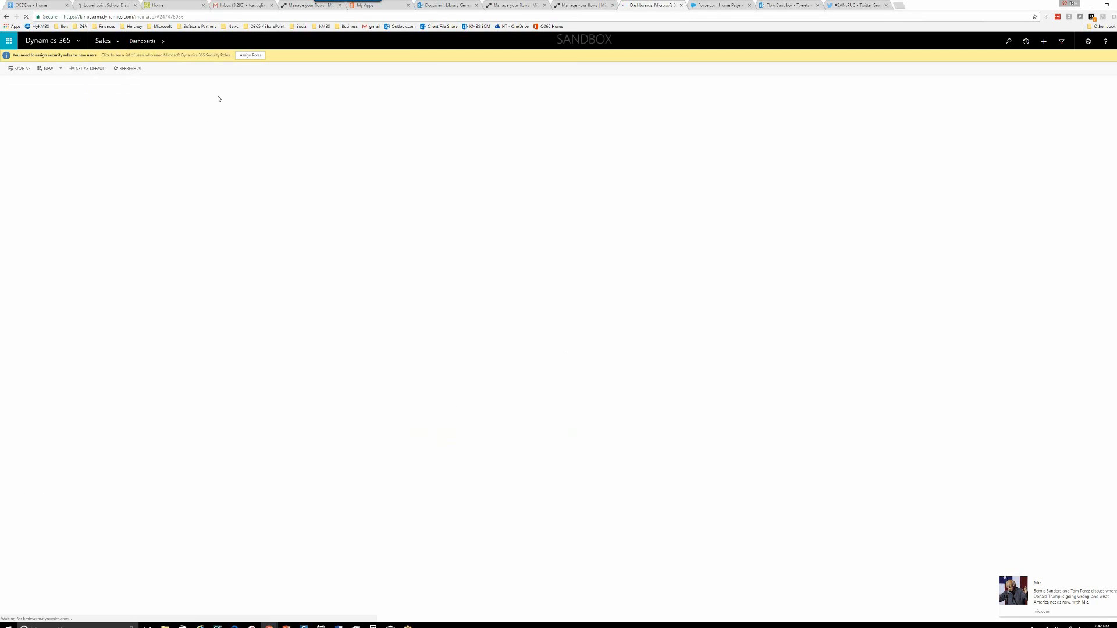
pyautogui.scroll(3, 219, 99)
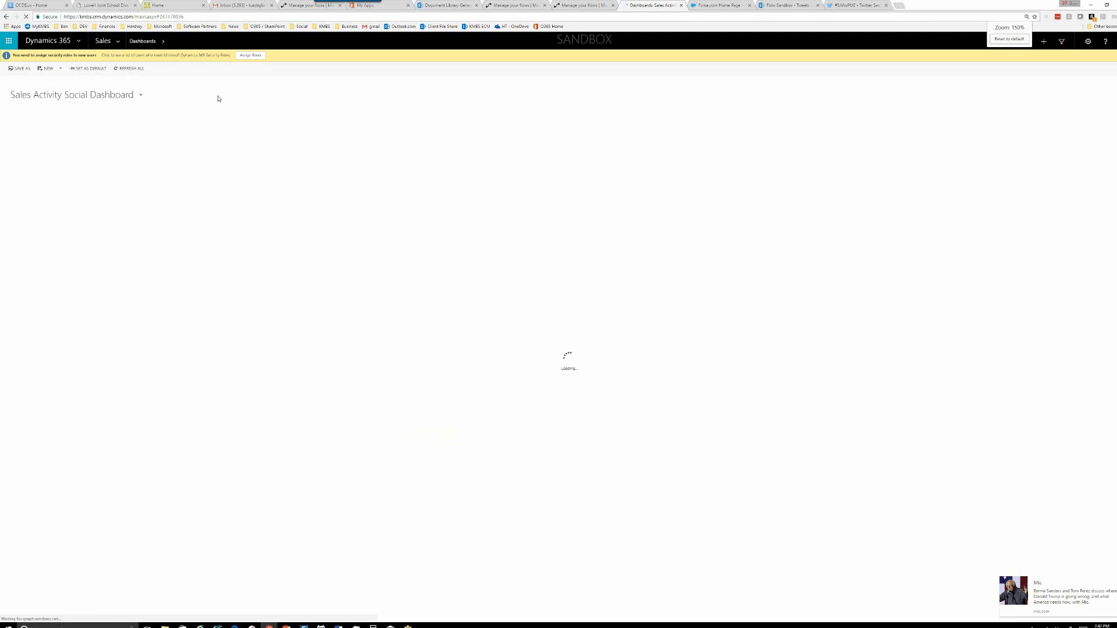
pyautogui.scroll(1, 219, 99)
pyautogui.scroll(1, 219, 99)
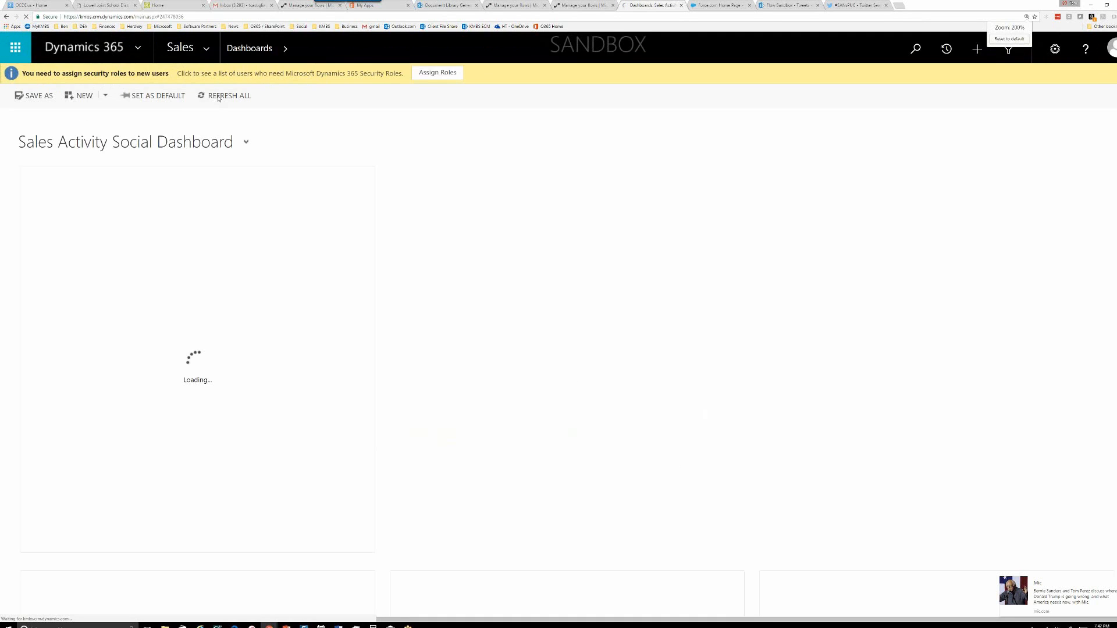
pyautogui.scroll(2, 219, 99)
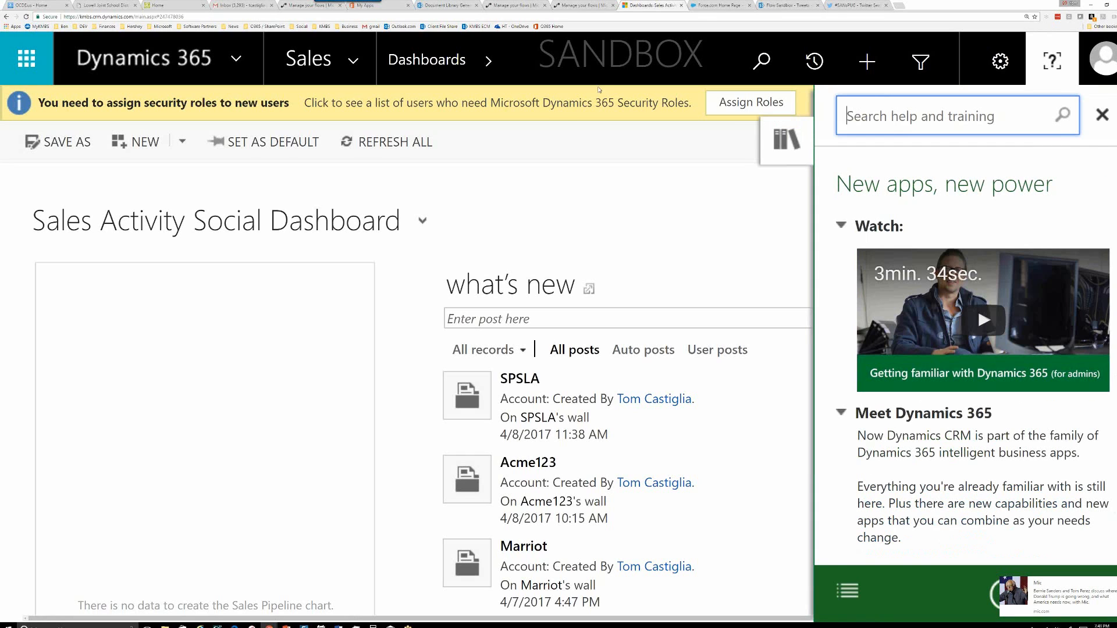
# - Open the customer Accounts list in the Sales area and start a new account
pyautogui.click(353, 69)
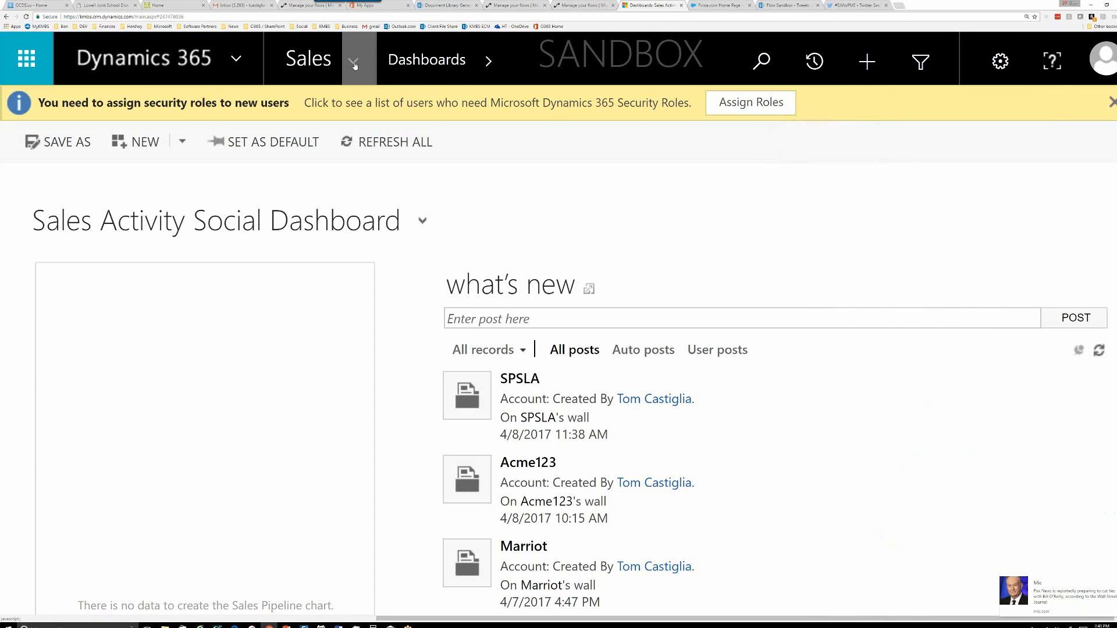
pyautogui.click(354, 66)
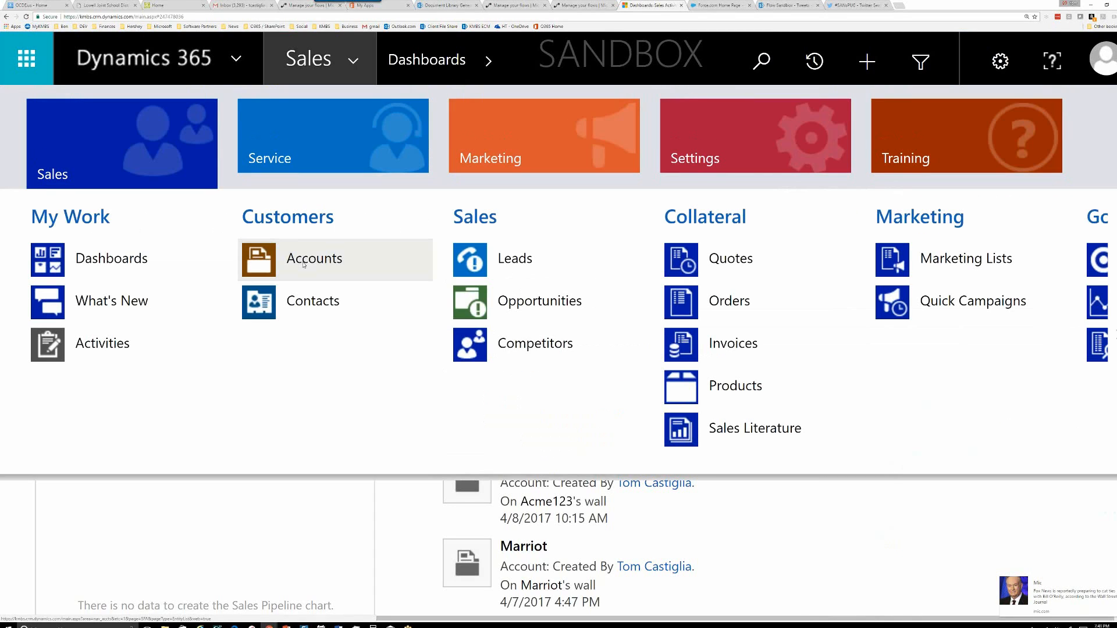
pyautogui.click(304, 265)
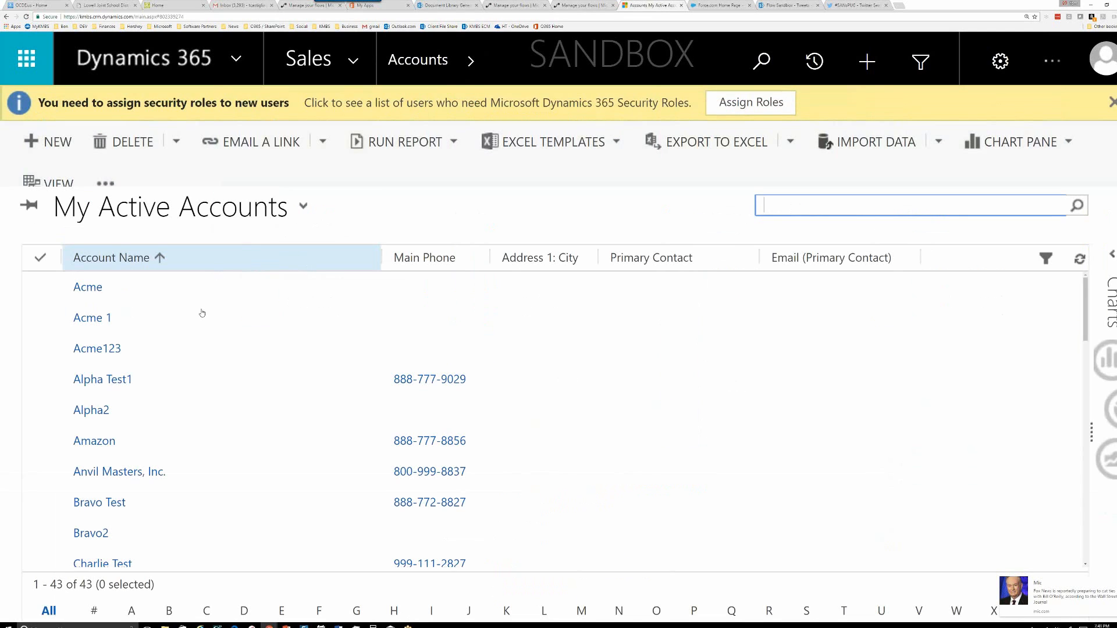
pyautogui.click(35, 143)
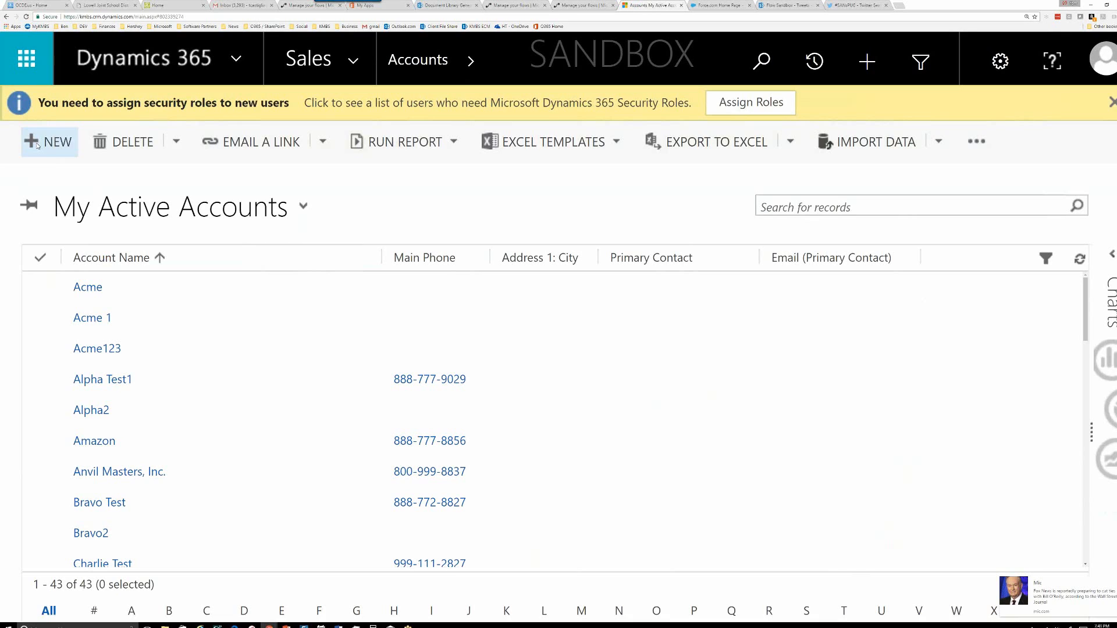
pyautogui.click(36, 143)
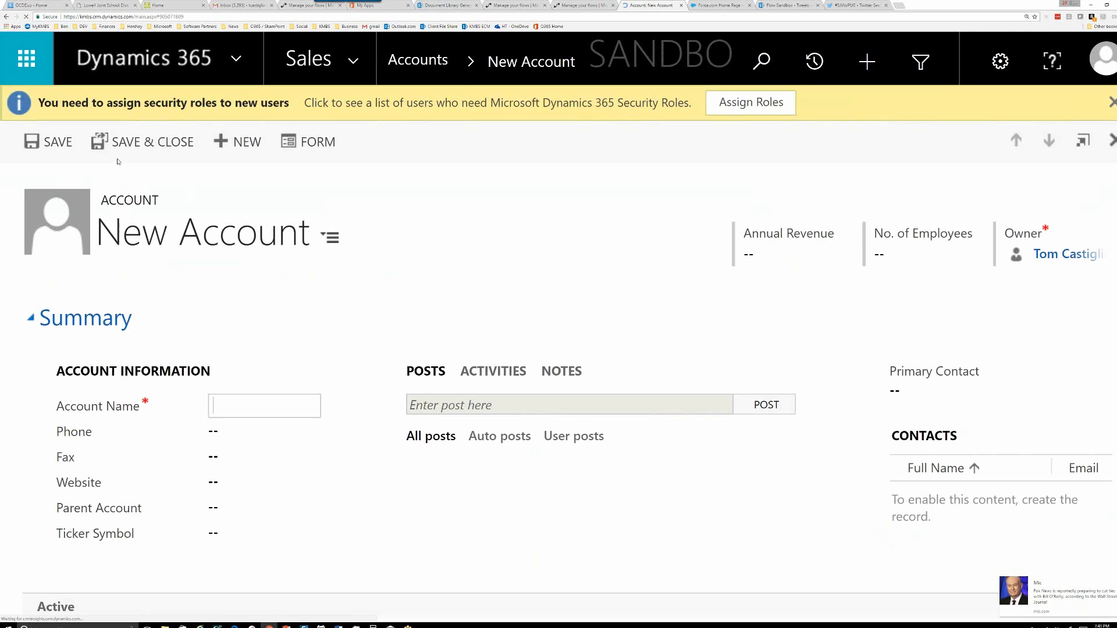
pyautogui.write('Eplus')
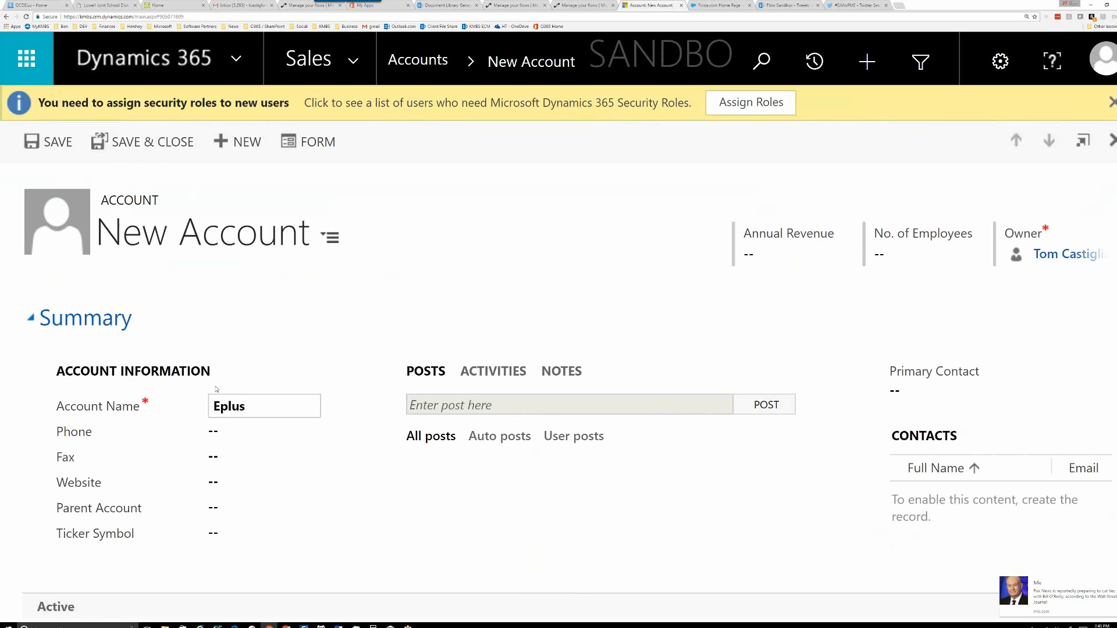
pyautogui.click(227, 481)
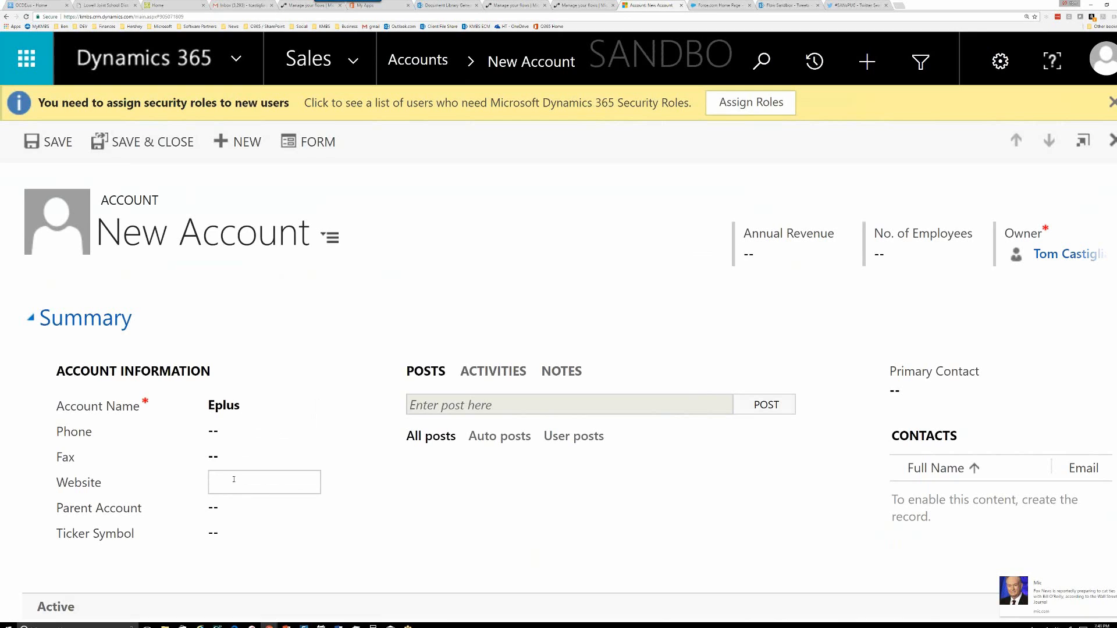
pyautogui.write('www.eplus.com')
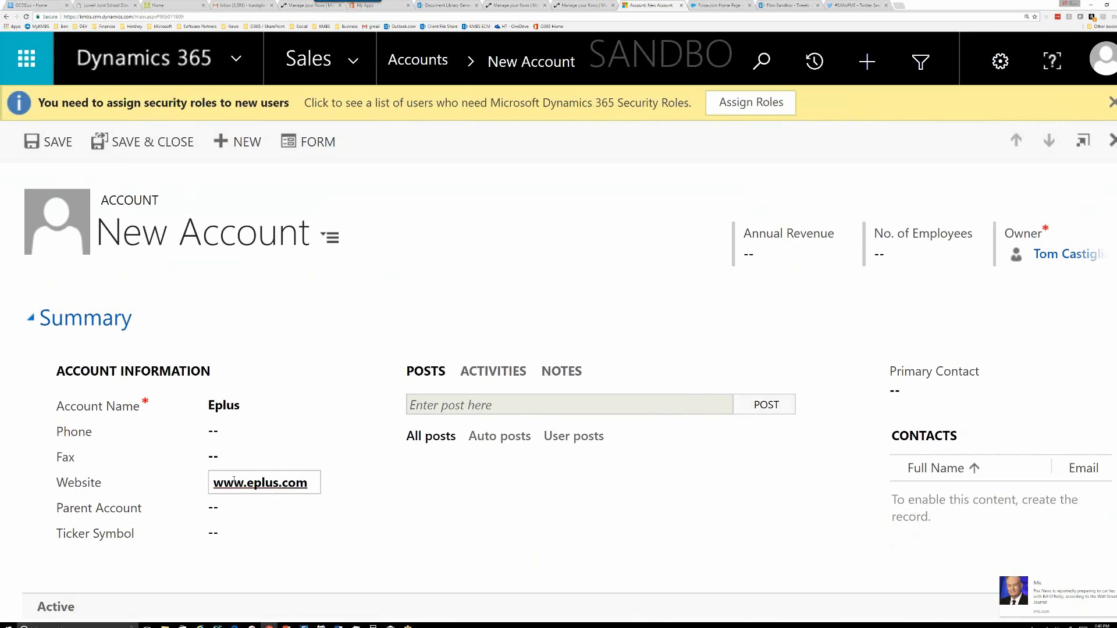
pyautogui.click(224, 535)
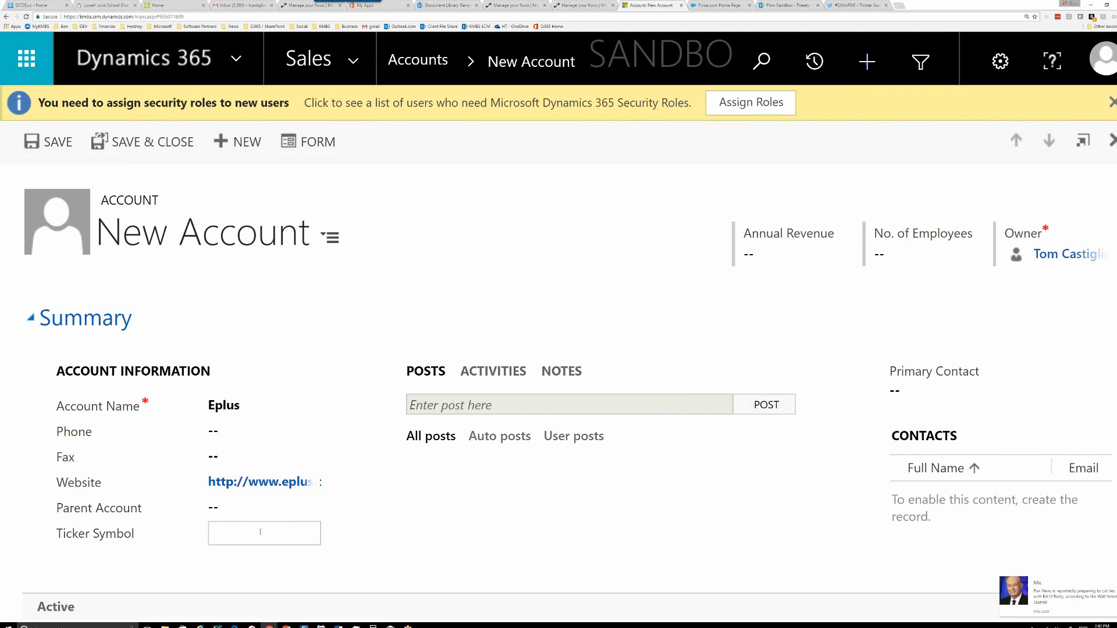
pyautogui.write('Plus')
pyautogui.press('Tab')
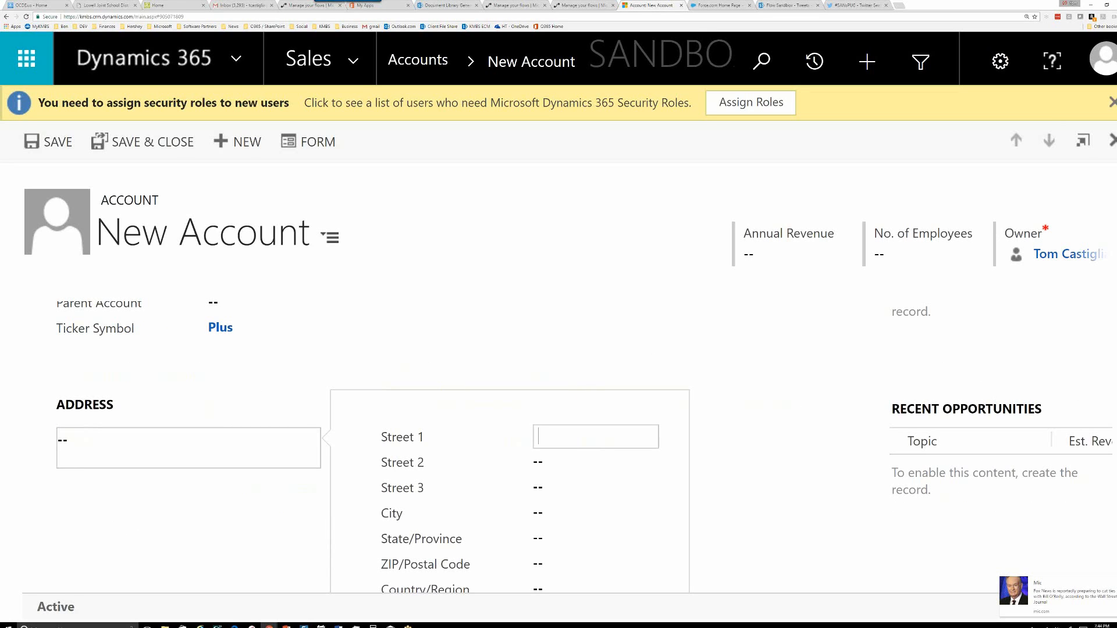
pyautogui.click(1080, 271)
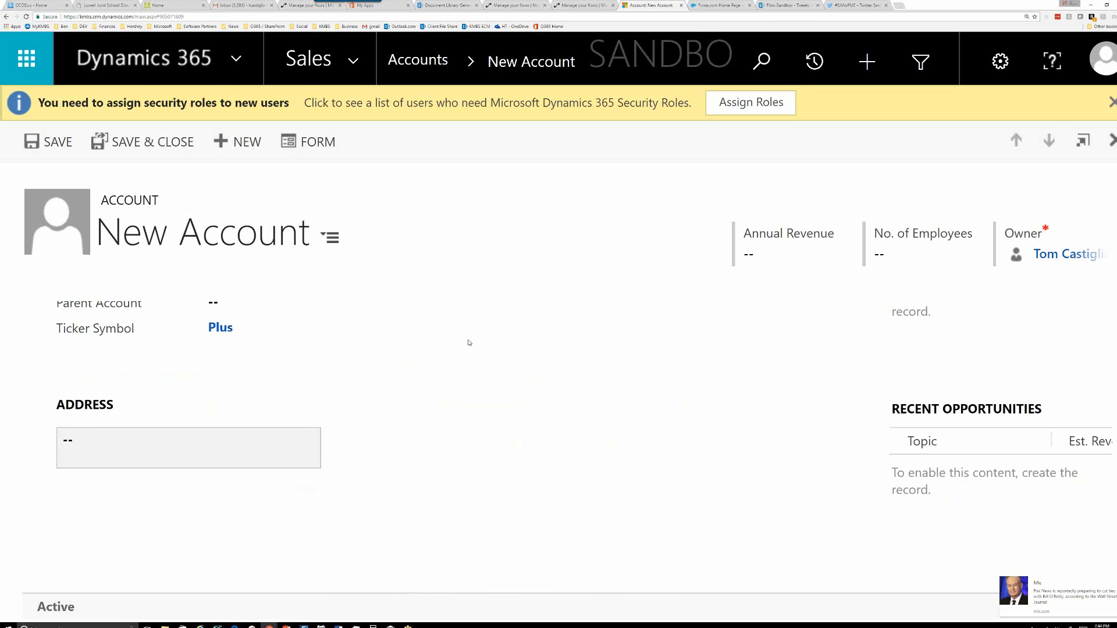
pyautogui.scroll(5, 346, 378)
pyautogui.click(56, 142)
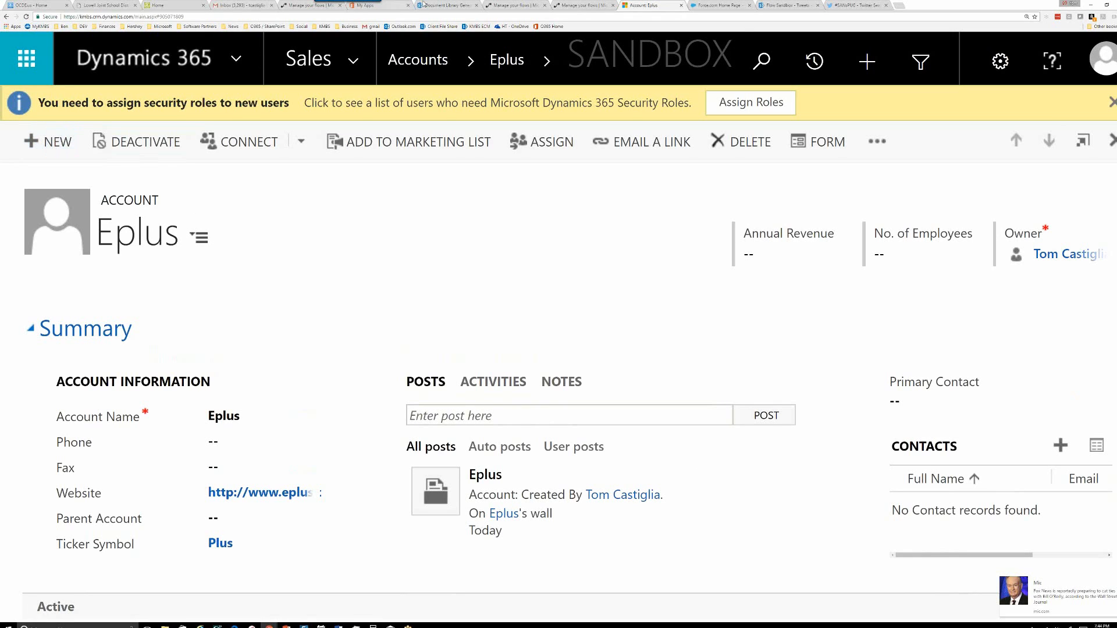
# - Switch to Microsoft Flow, open the Provision New Customer flow and examine its trigger, approval email scope and condition
pyautogui.click(495, 7)
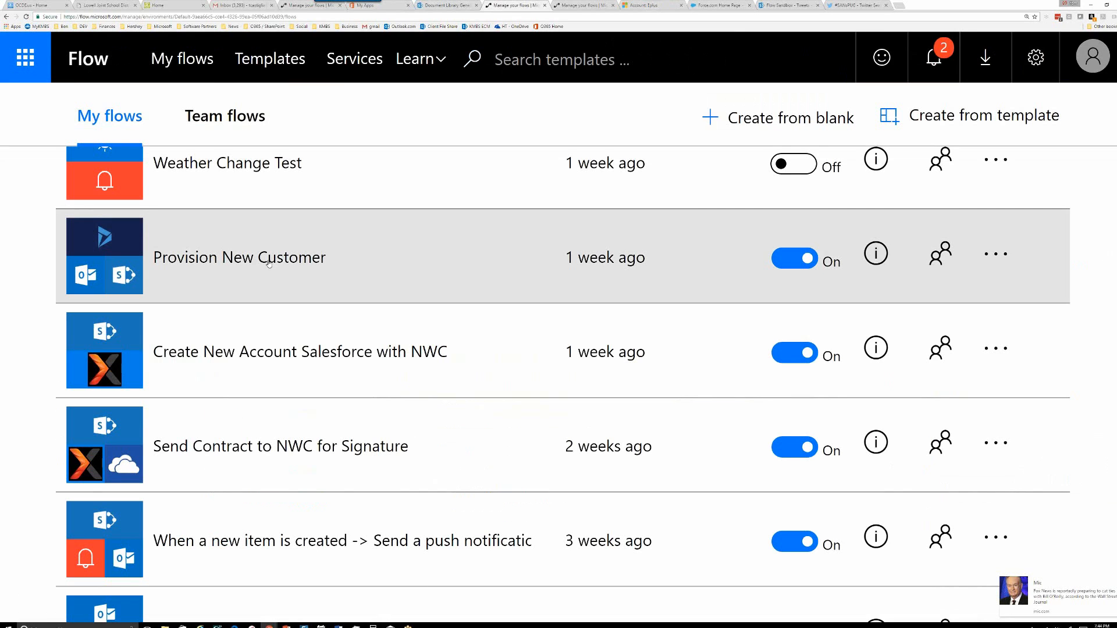
pyautogui.click(270, 262)
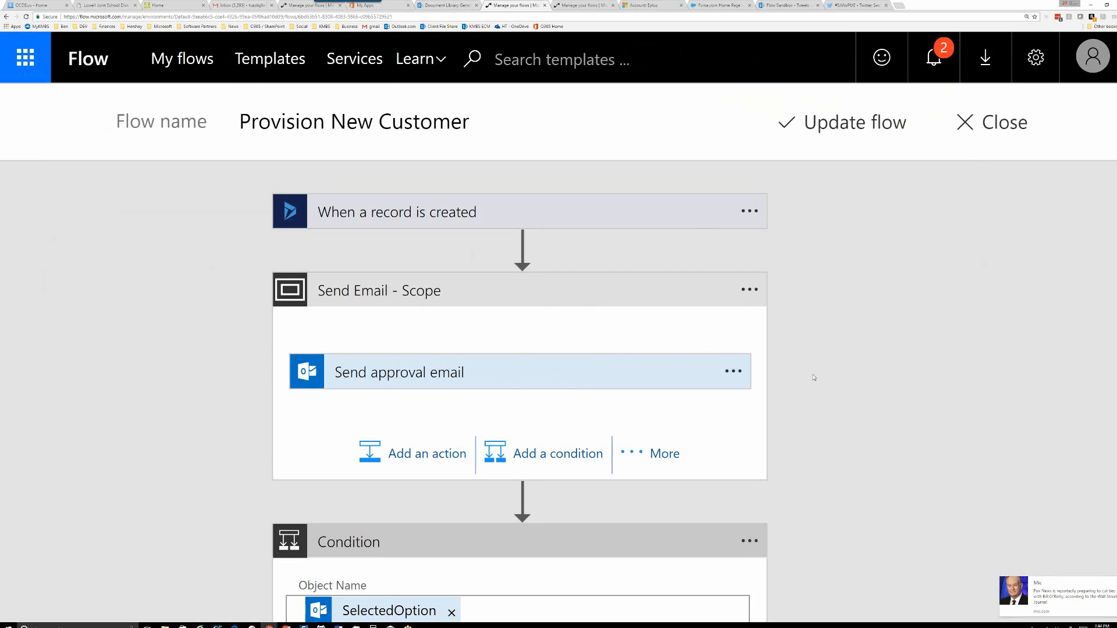
pyautogui.scroll(-2, 812, 387)
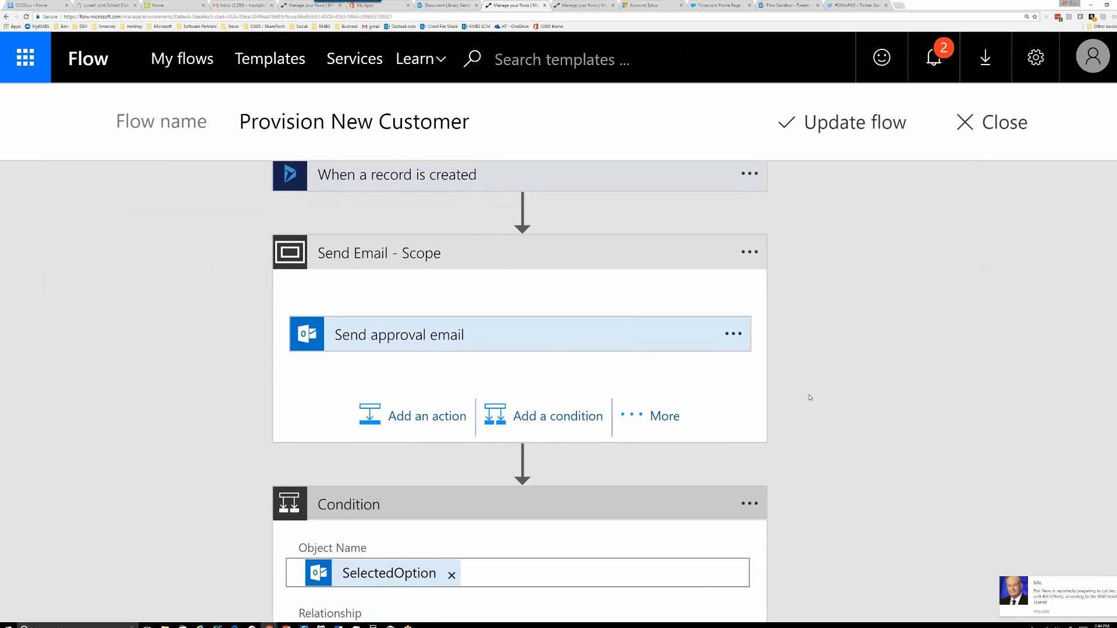
pyautogui.scroll(-2, 810, 398)
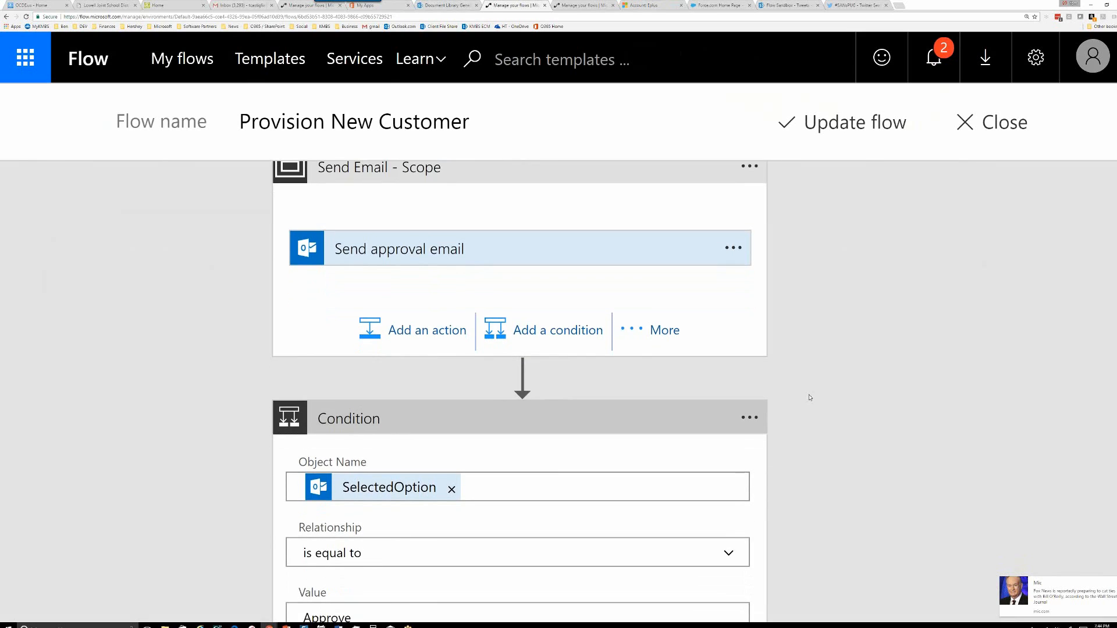
pyautogui.scroll(-2, 810, 398)
pyautogui.scroll(5, 810, 398)
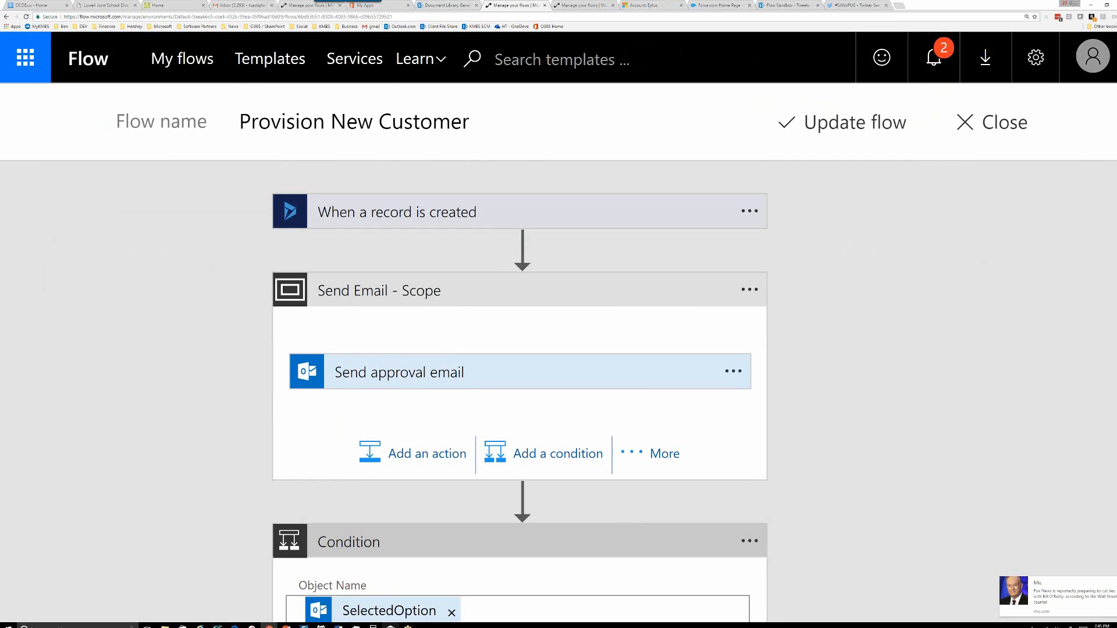
# - Switch to the Mail app, enlarge the message text and open the approval request to provision Eplus
pyautogui.click(390, 626)
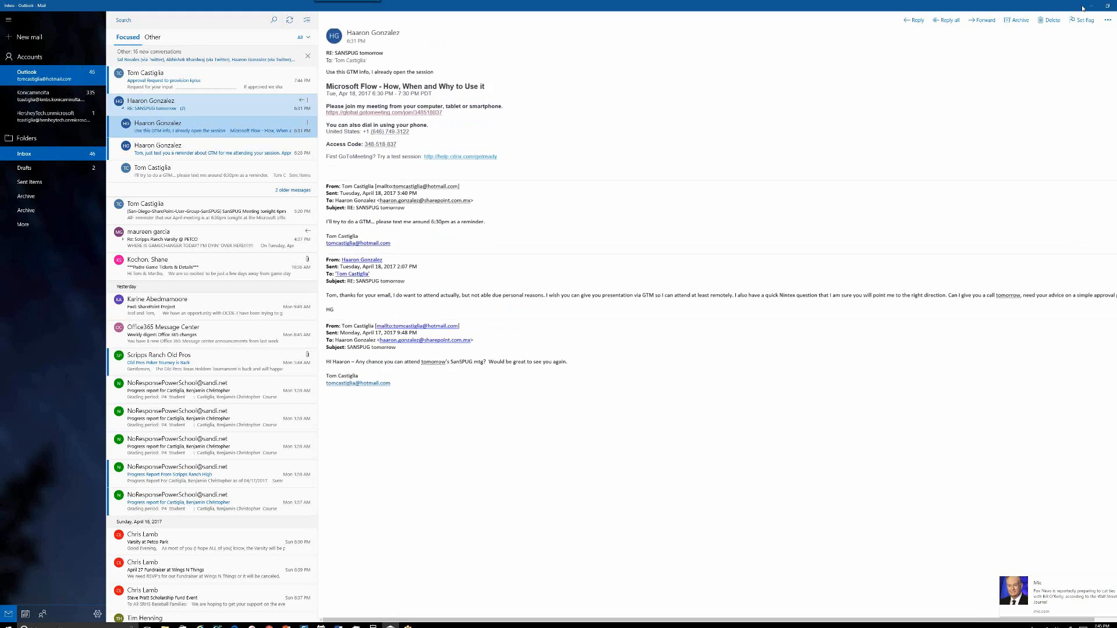
pyautogui.scroll(1, 459, 232)
pyautogui.scroll(2, 636, 96)
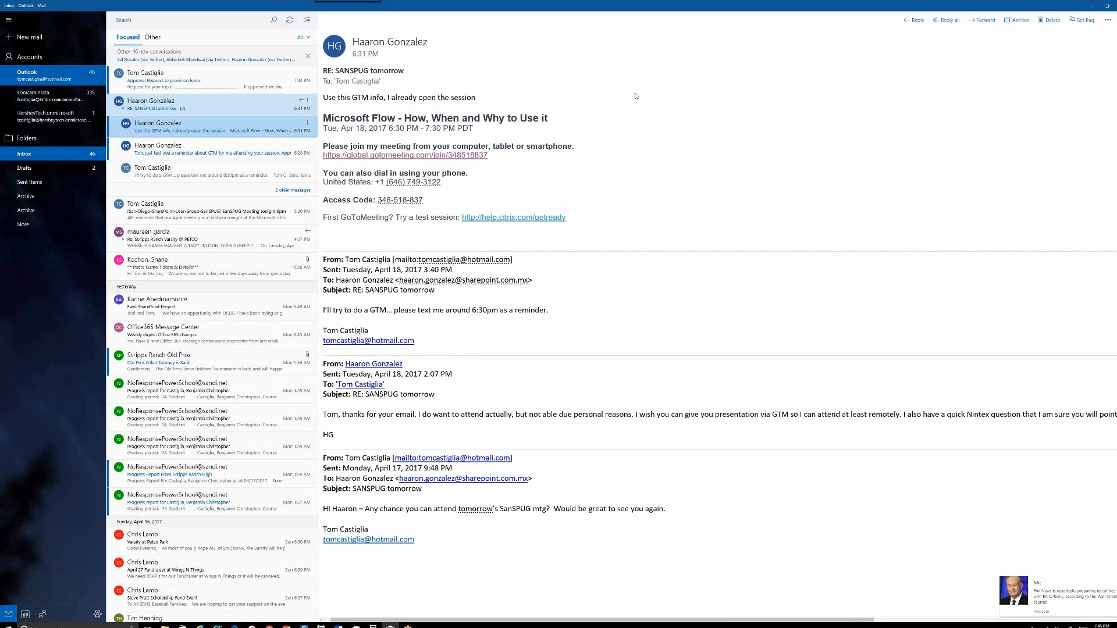
pyautogui.click(189, 89)
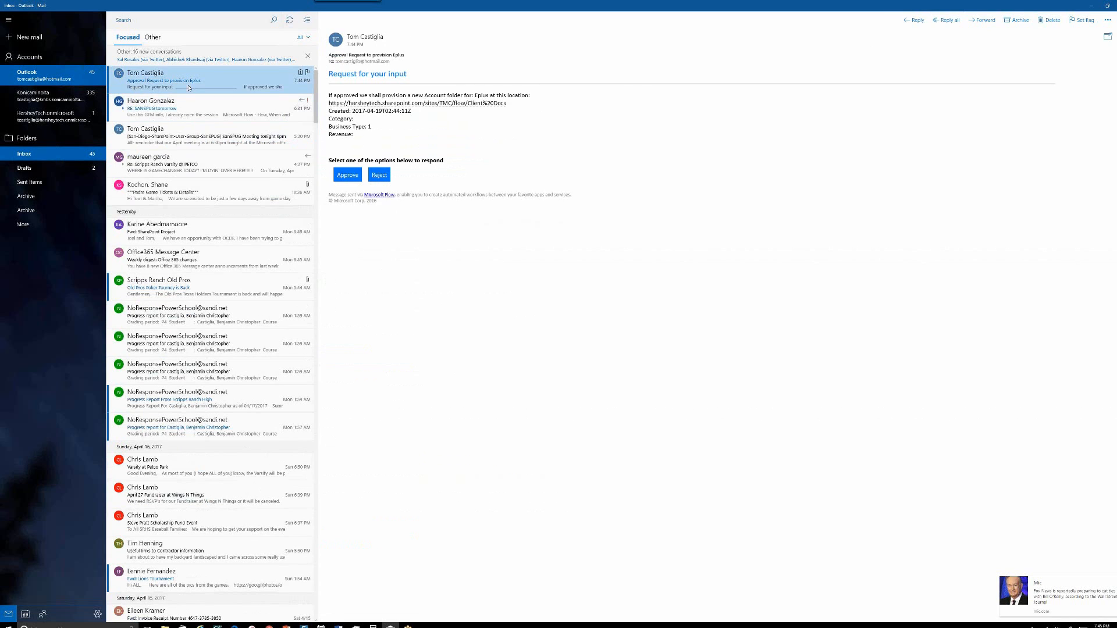
# - Approve the request to provision Eplus from the enlarged email, and return to the Provision New Customer flow
pyautogui.scroll(6, 188, 88)
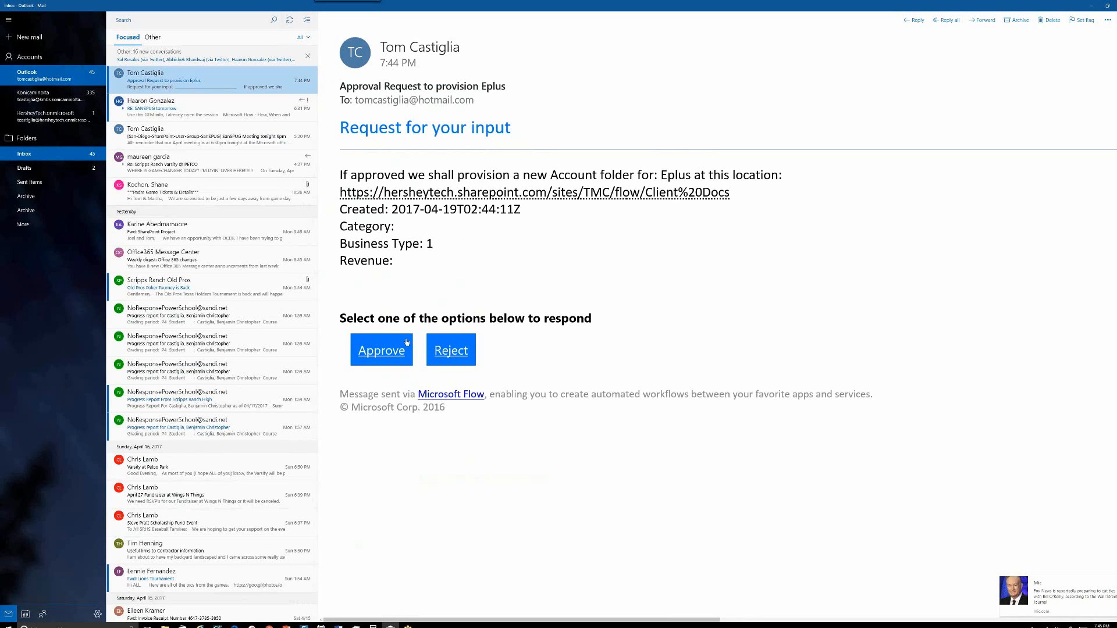
pyautogui.click(381, 356)
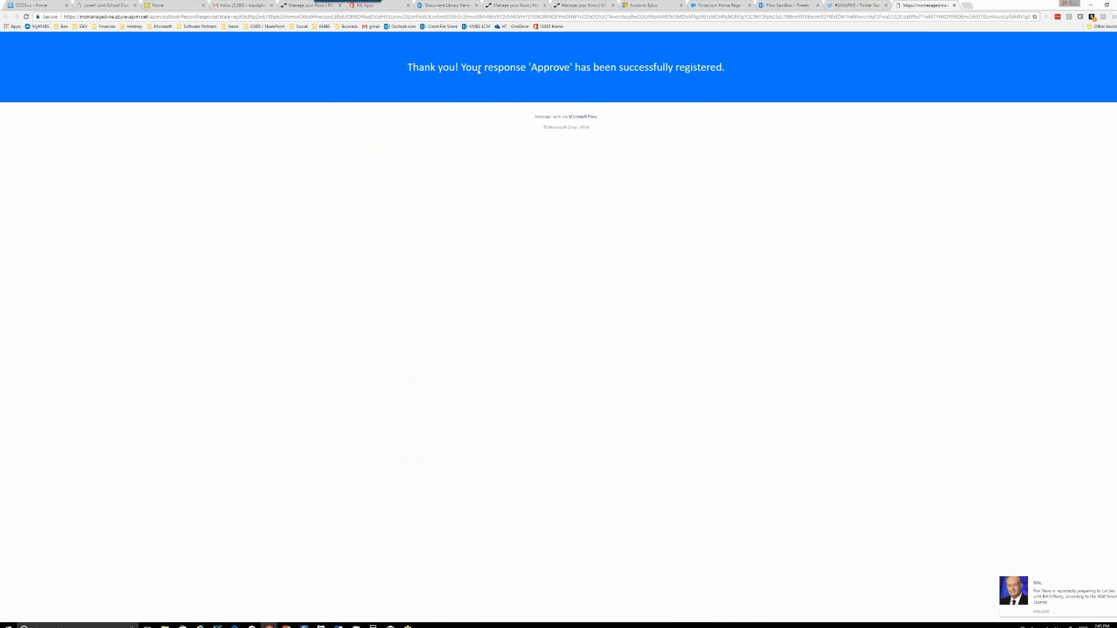
pyautogui.click(515, 6)
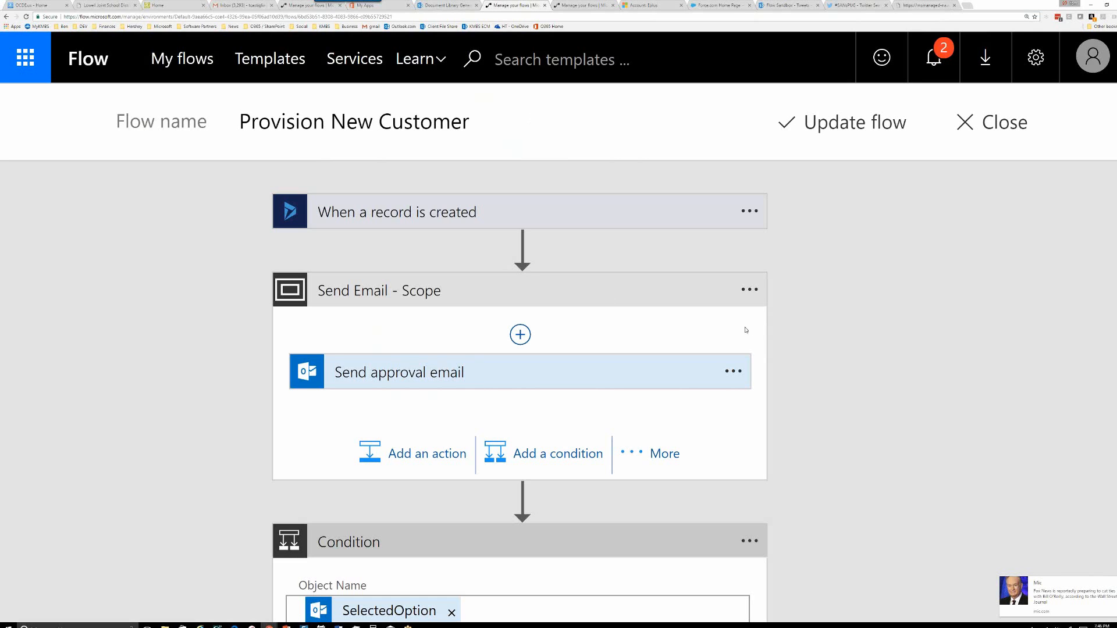
# - Expand the Send approval email action, check its recipient, subject and user options, and show its advanced options
pyautogui.scroll(-1, 805, 337)
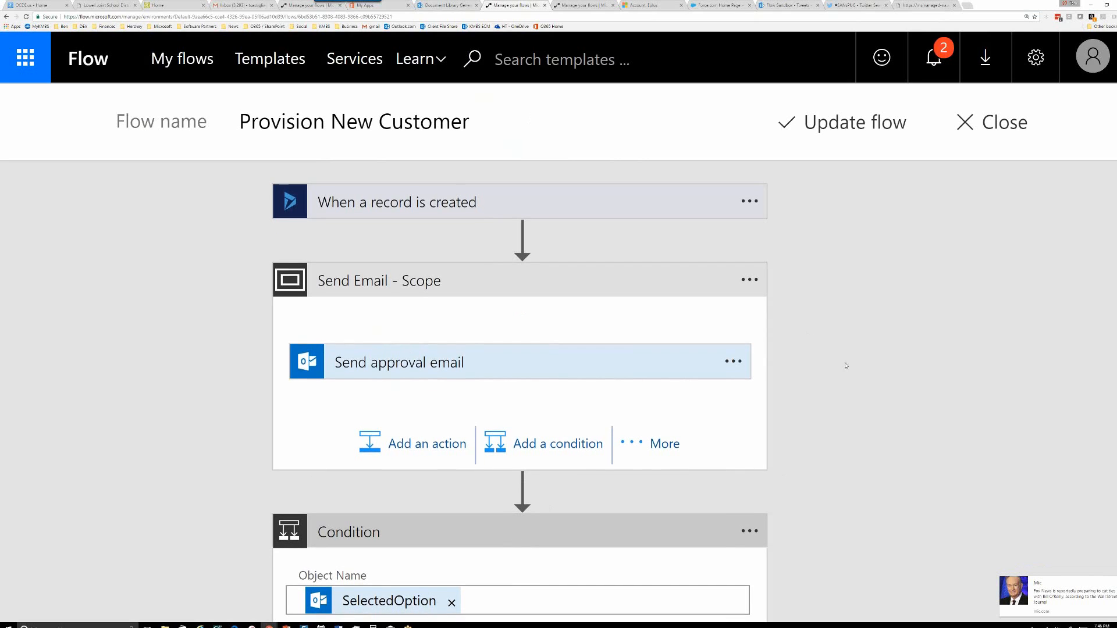
pyautogui.scroll(-4, 877, 388)
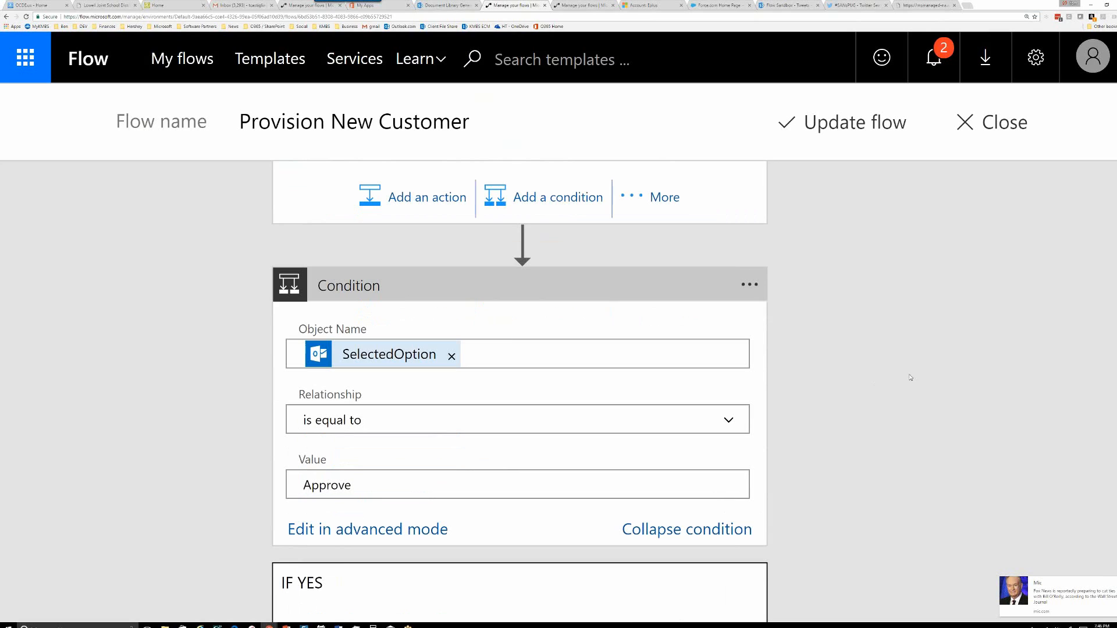
pyautogui.scroll(3, 879, 371)
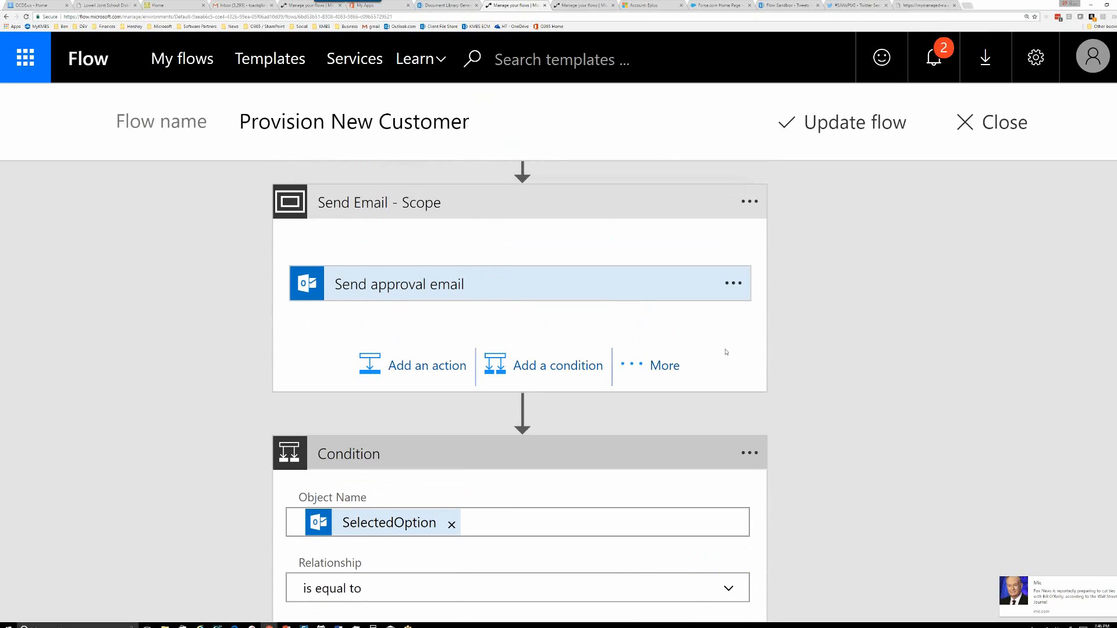
pyautogui.scroll(1, 509, 303)
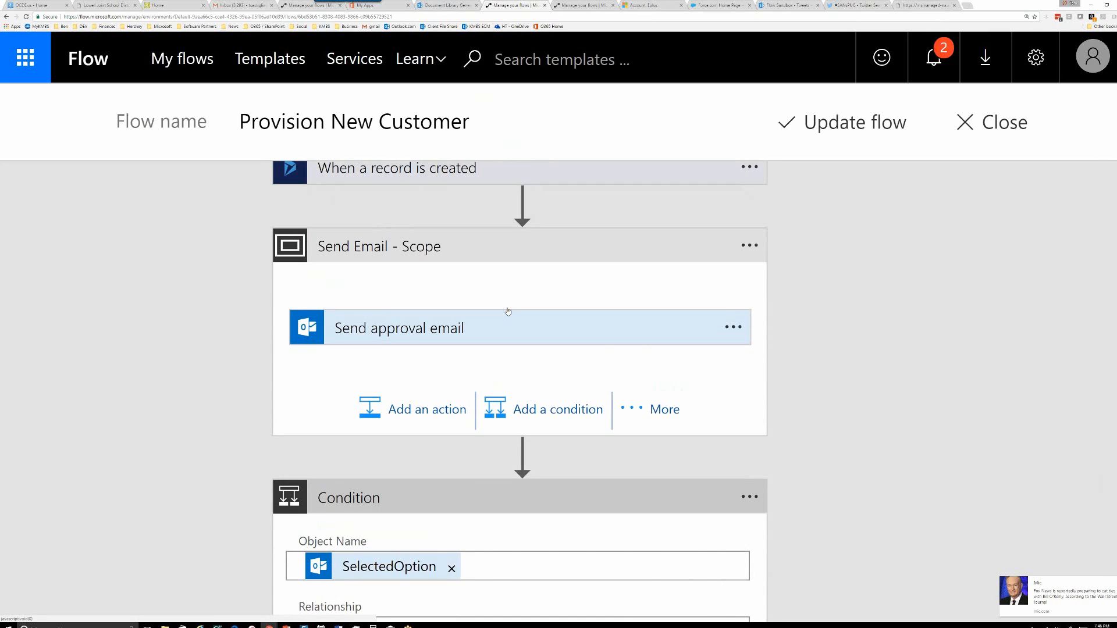
pyautogui.click(508, 312)
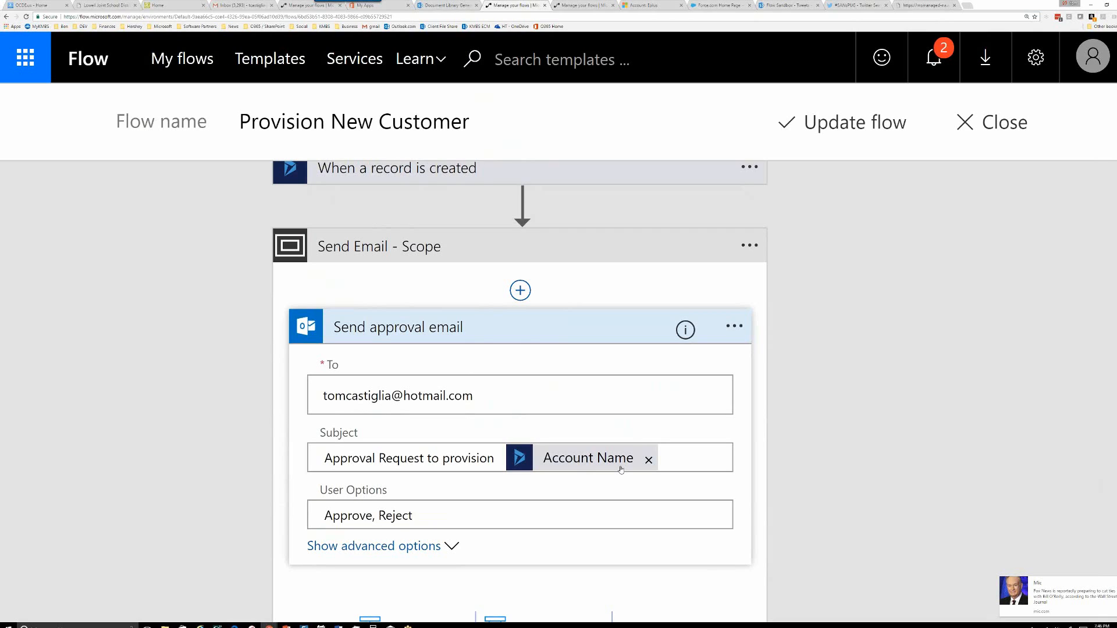
pyautogui.click(676, 449)
pyautogui.scroll(-2, 368, 484)
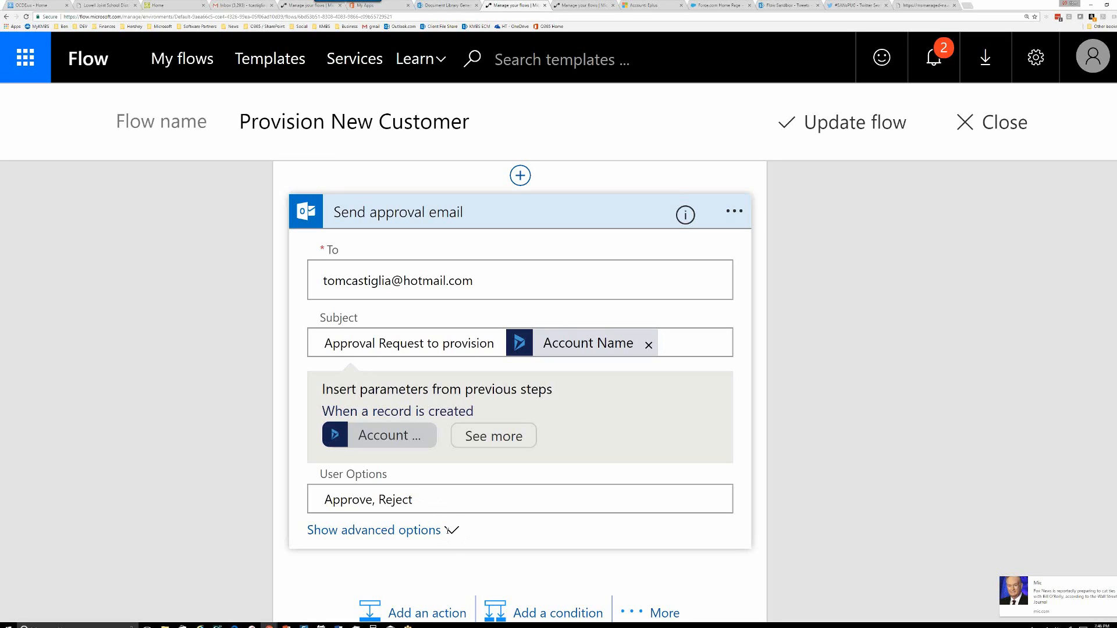
pyautogui.click(447, 530)
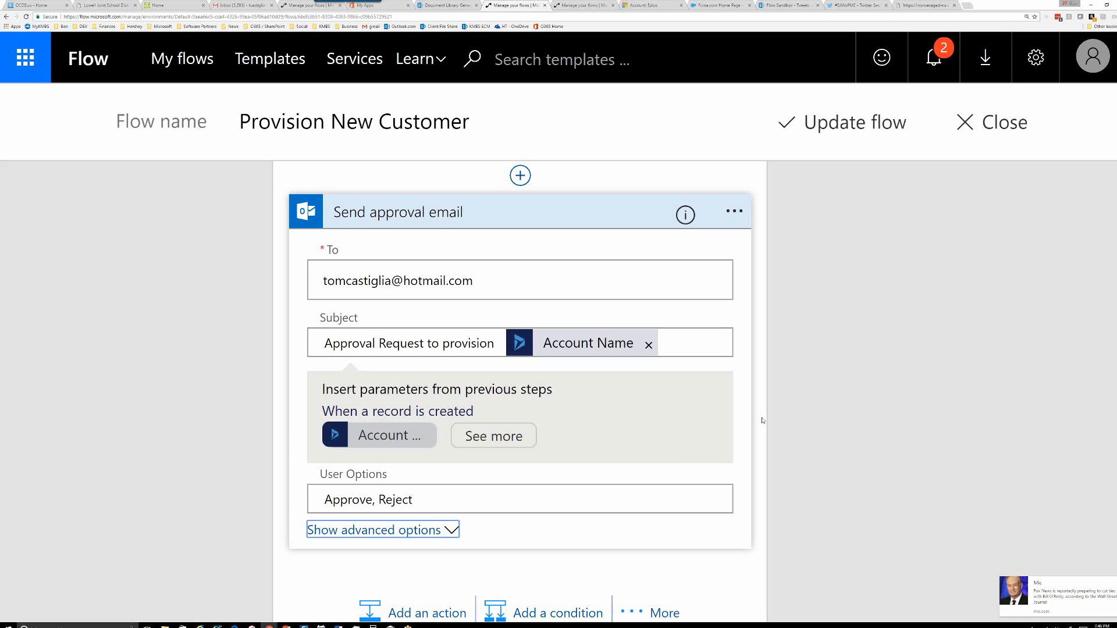
# - Review the approval email's body, importance and attachment fields, and collapse the Send approval email action
pyautogui.scroll(-1, 763, 421)
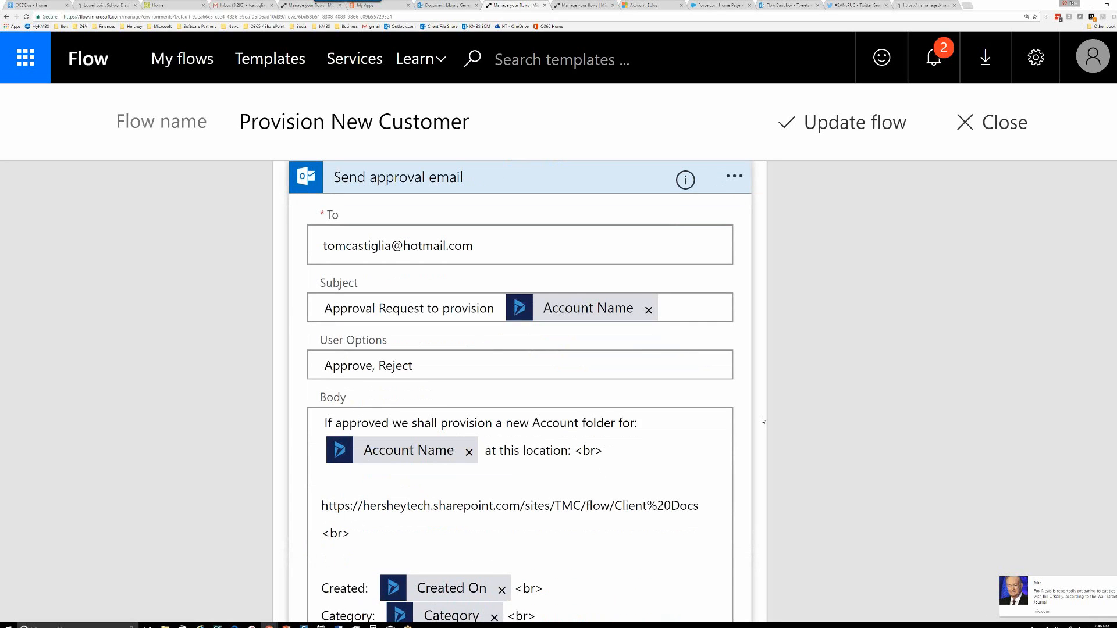
pyautogui.scroll(-3, 763, 421)
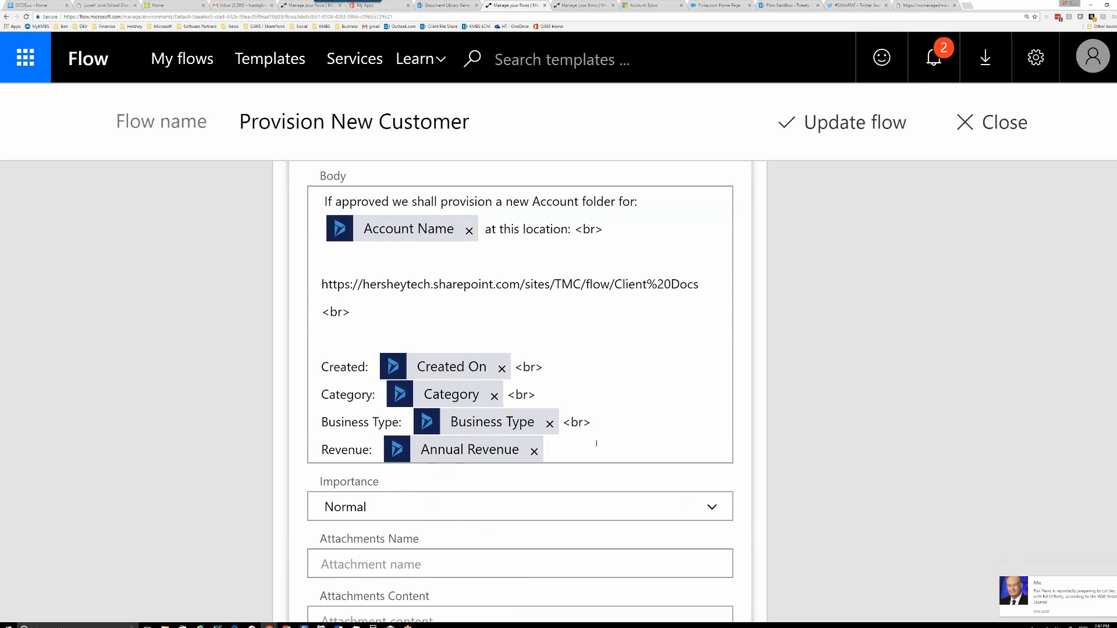
pyautogui.scroll(-3, 597, 444)
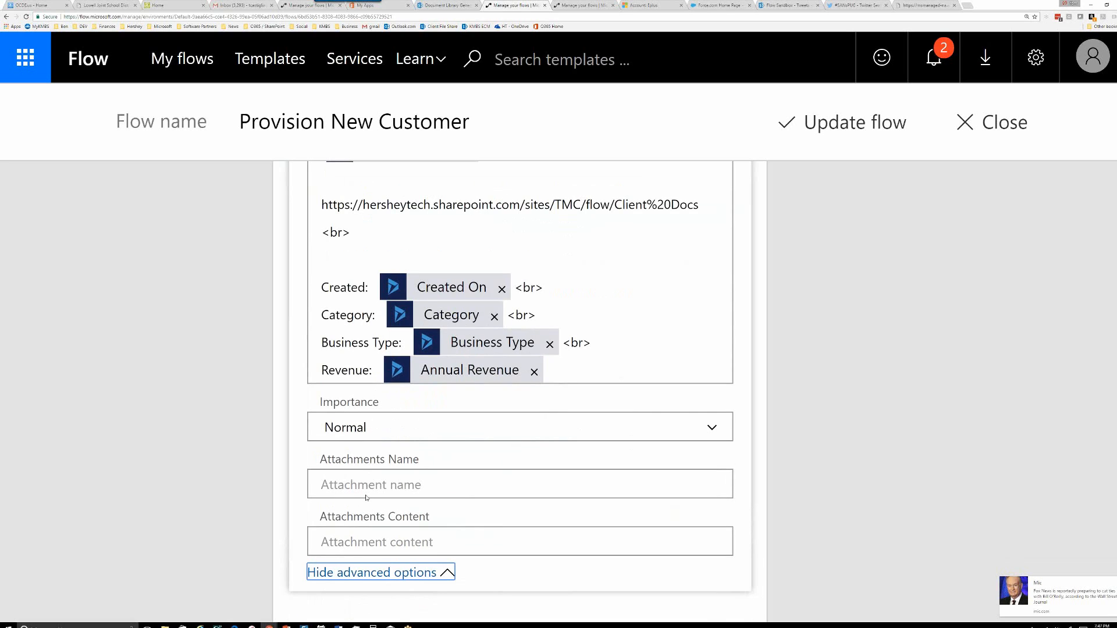
pyautogui.scroll(5, 536, 487)
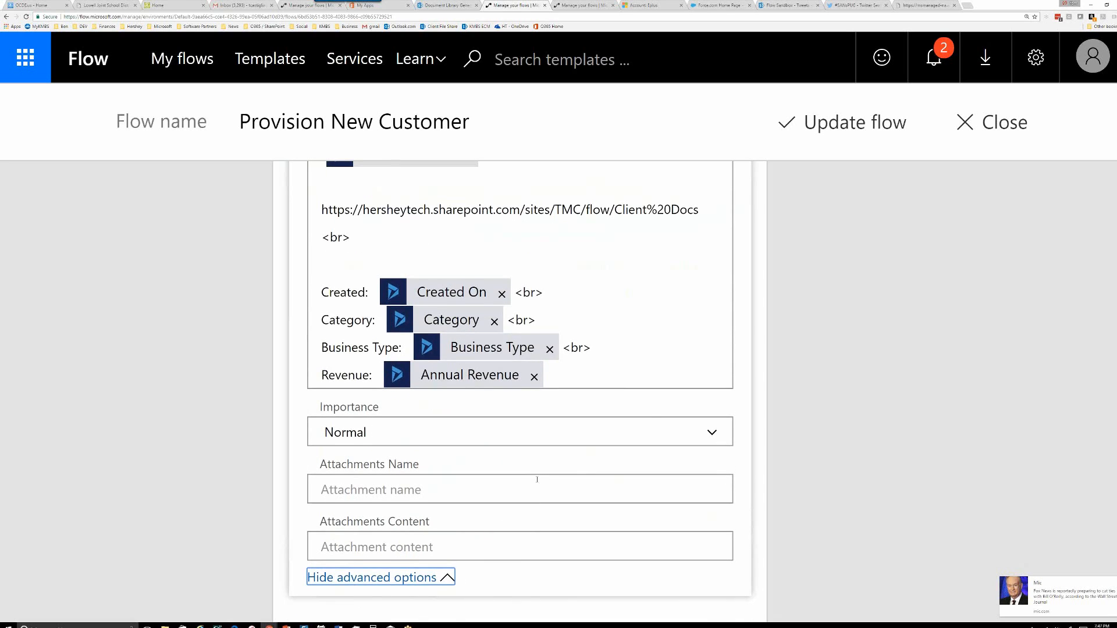
pyautogui.scroll(10, 598, 418)
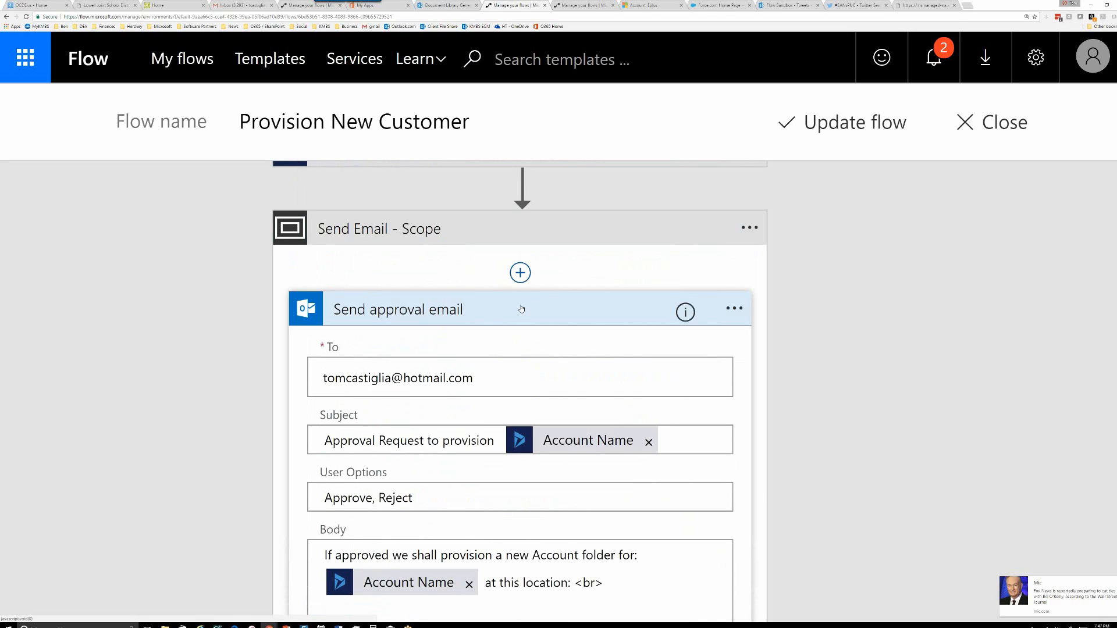
pyautogui.click(522, 309)
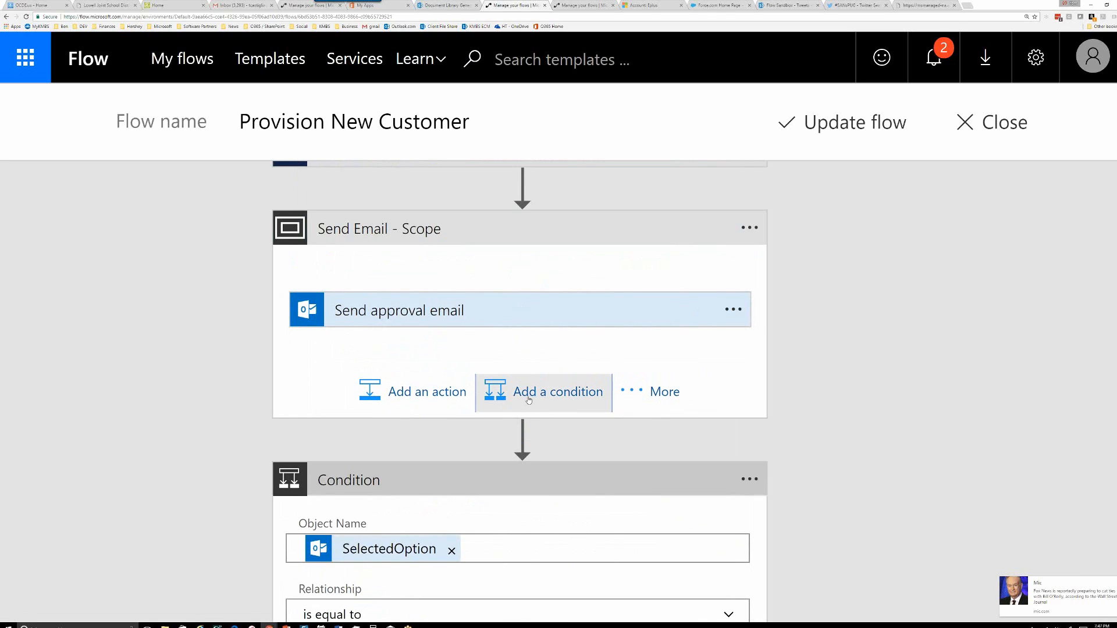
# - Examine the condition's SelectedOption parameter and the available relationships, keeping "is equal to" for the value Approve
pyautogui.scroll(-3, 527, 397)
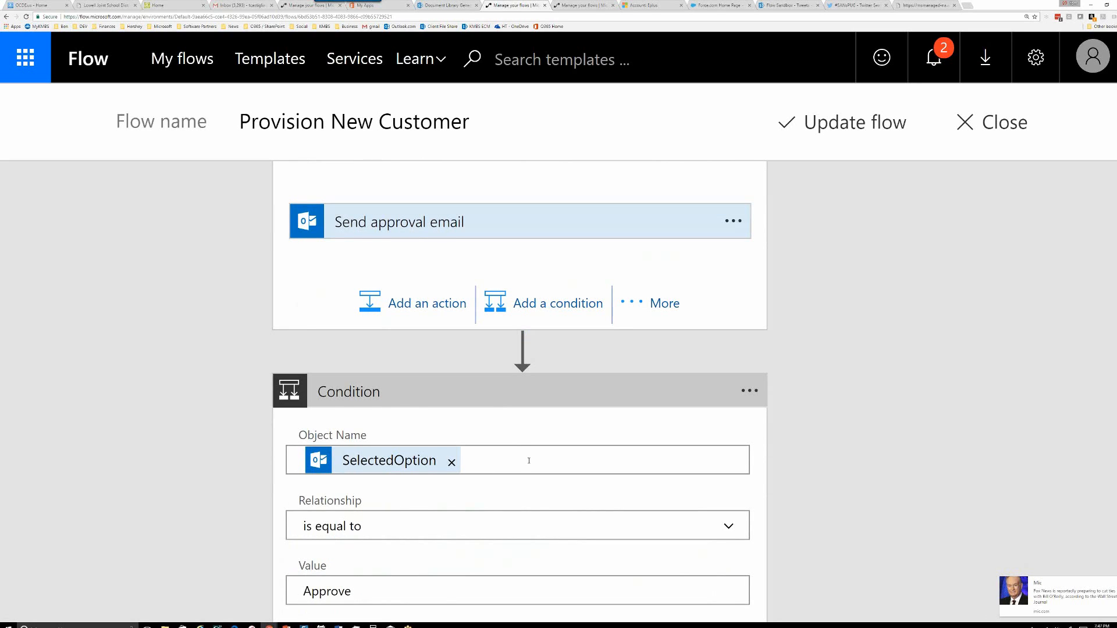
pyautogui.click(529, 461)
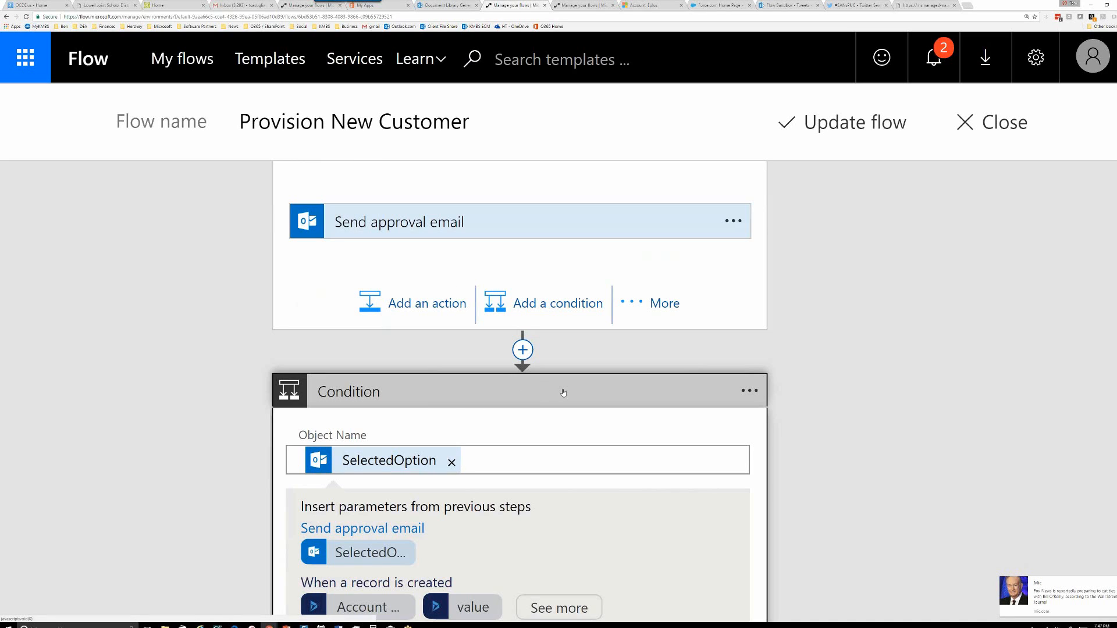
pyautogui.scroll(-2, 563, 393)
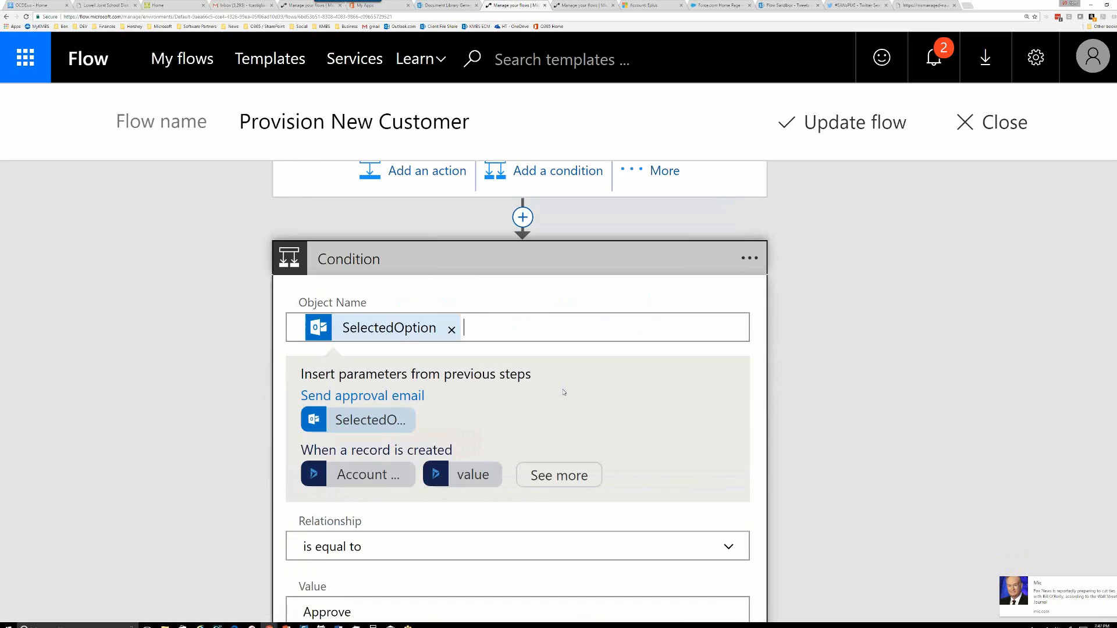
pyautogui.scroll(-1, 563, 393)
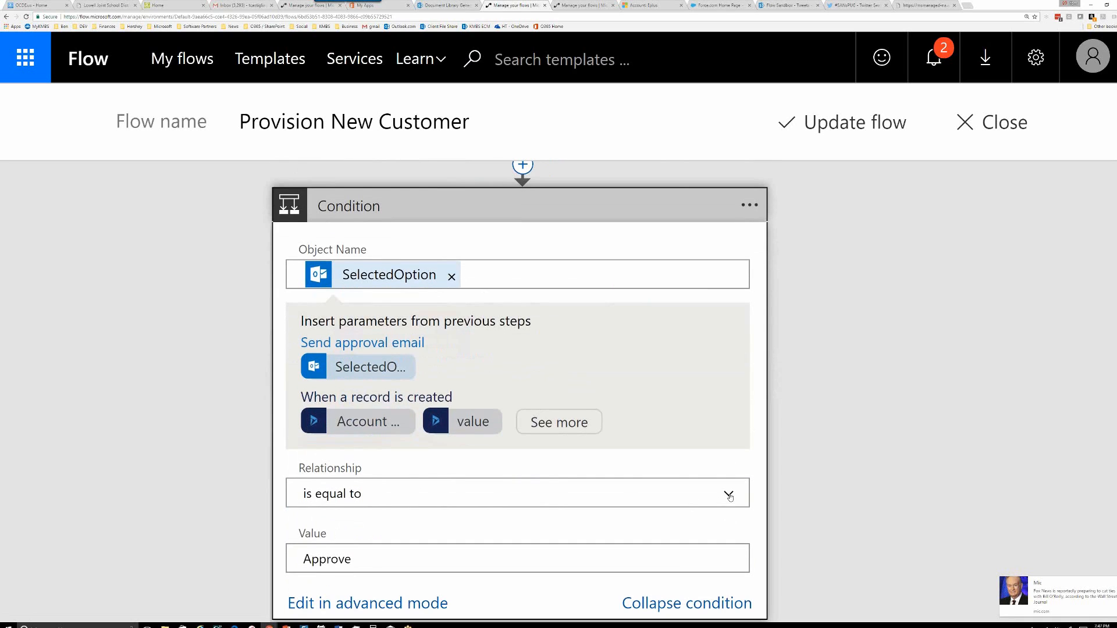
pyautogui.click(729, 494)
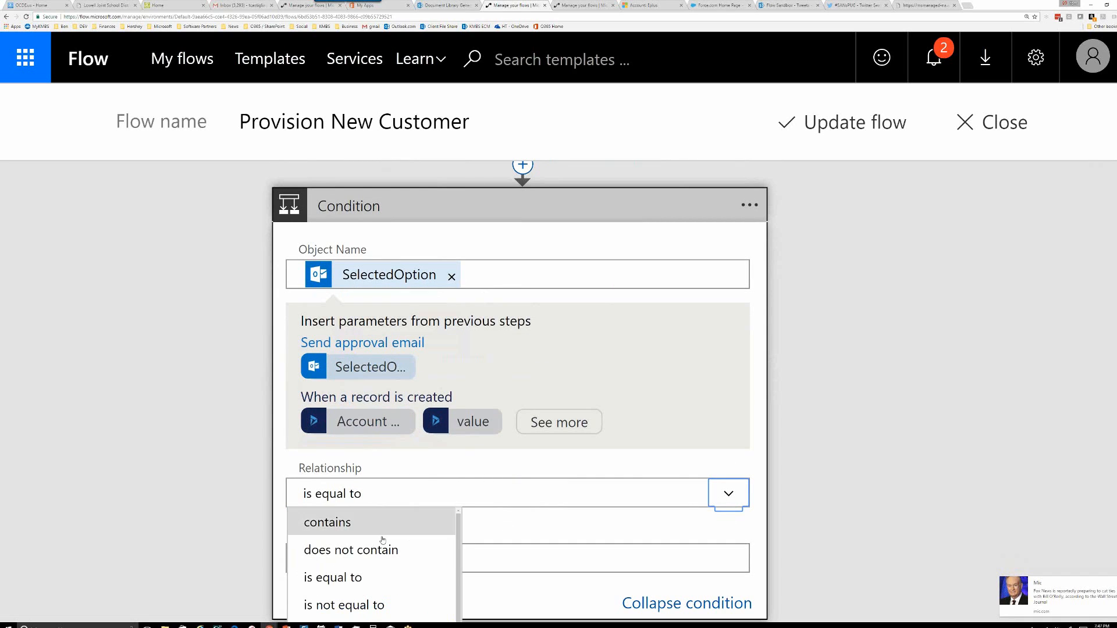
pyautogui.scroll(-1, 380, 558)
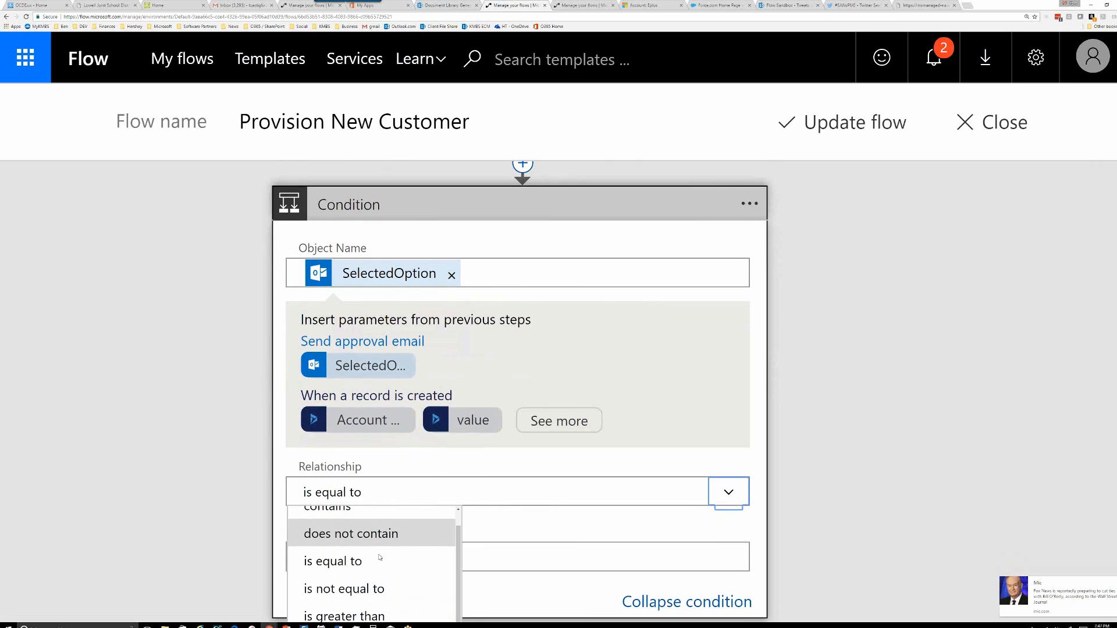
pyautogui.scroll(-3, 890, 444)
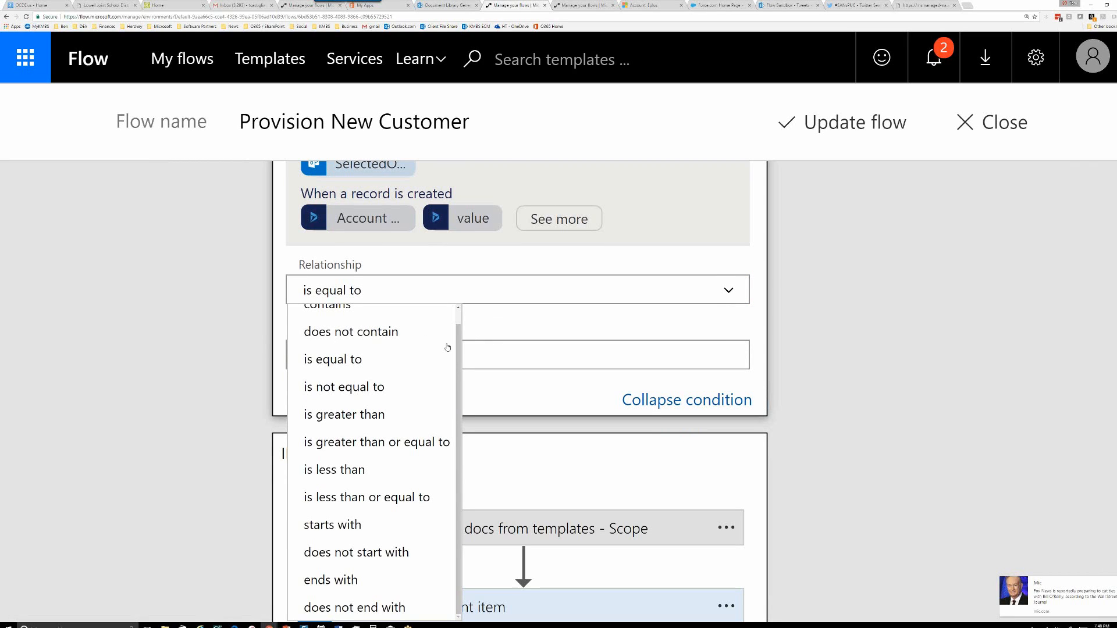
pyautogui.scroll(1, 378, 346)
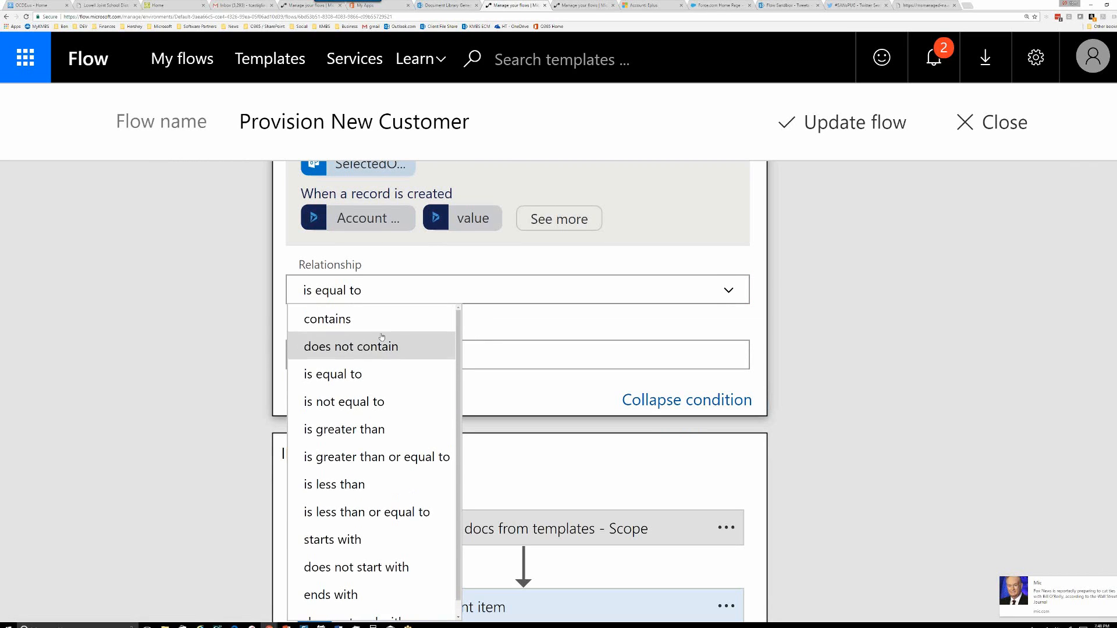
pyautogui.click(365, 376)
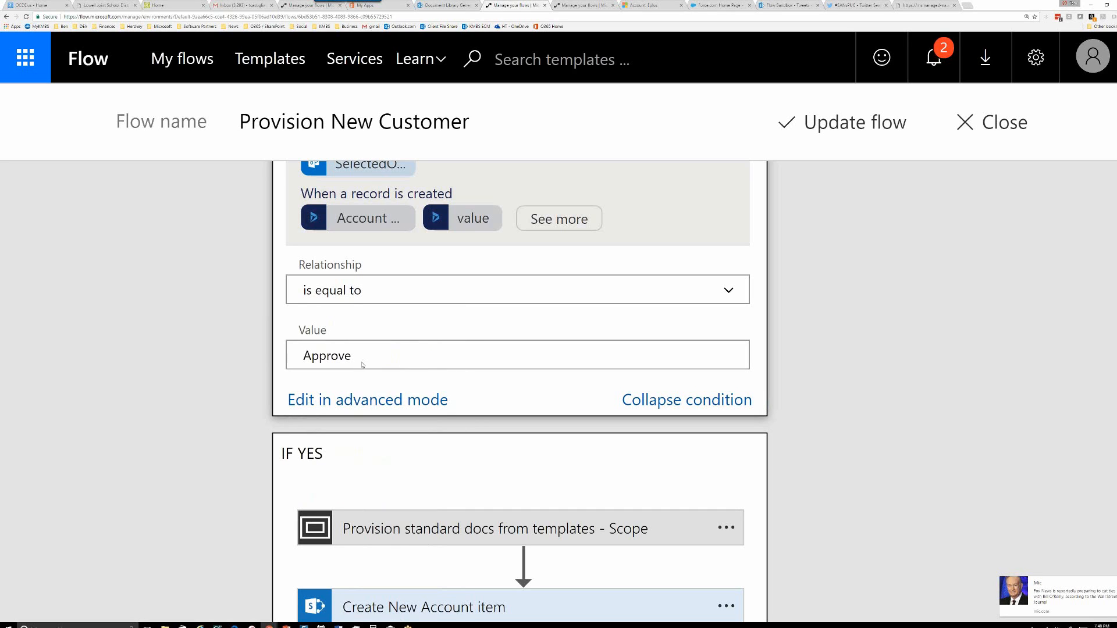
# - Reduce the page zoom and expand the Provision standard docs from templates scope in the condition's IF YES branch
pyautogui.scroll(-4, 477, 414)
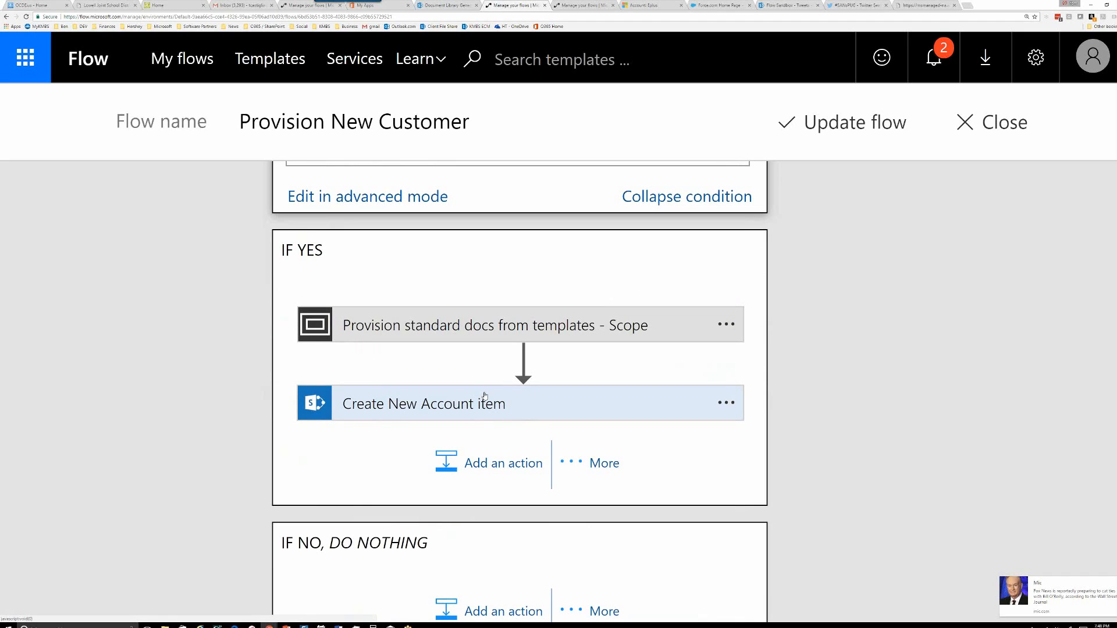
pyautogui.hotkey('ctrl', '-')
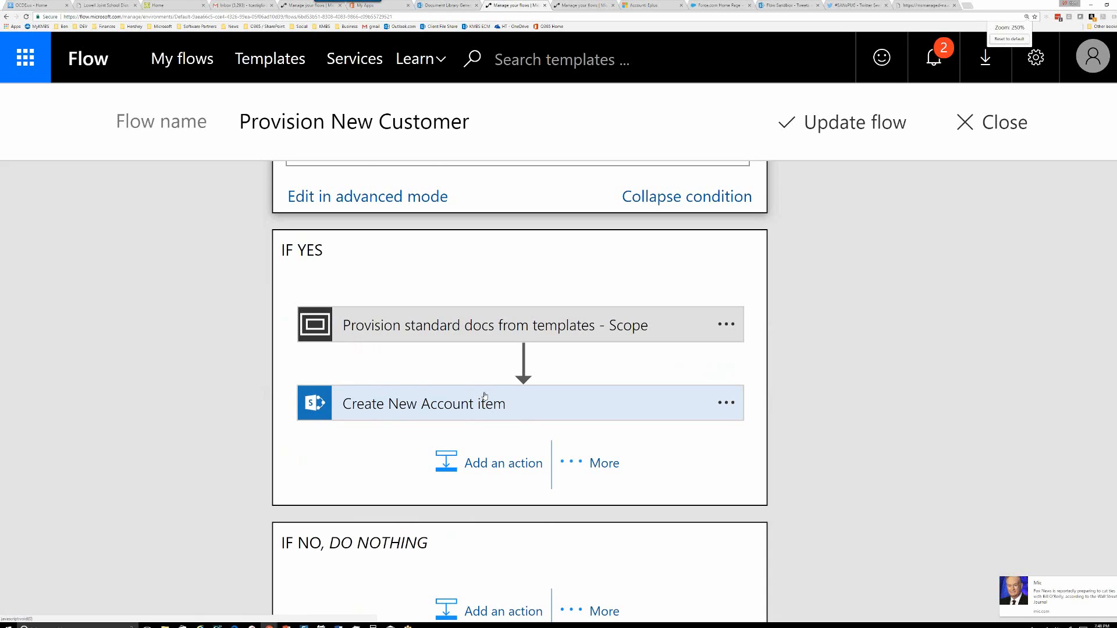
pyautogui.hotkey('ctrl', '-')
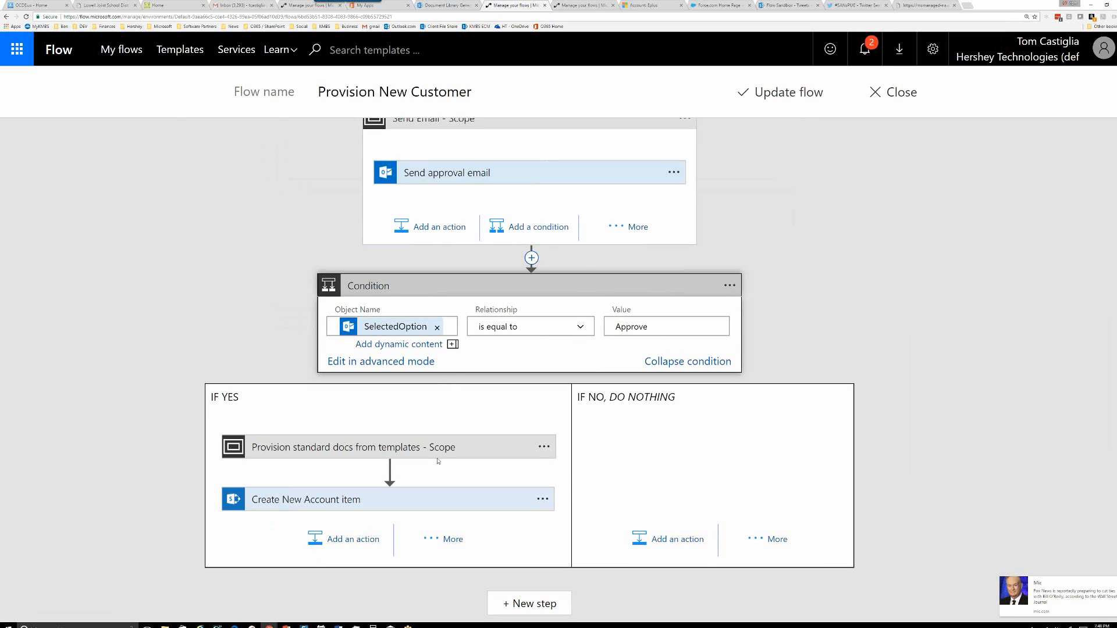
pyautogui.click(403, 452)
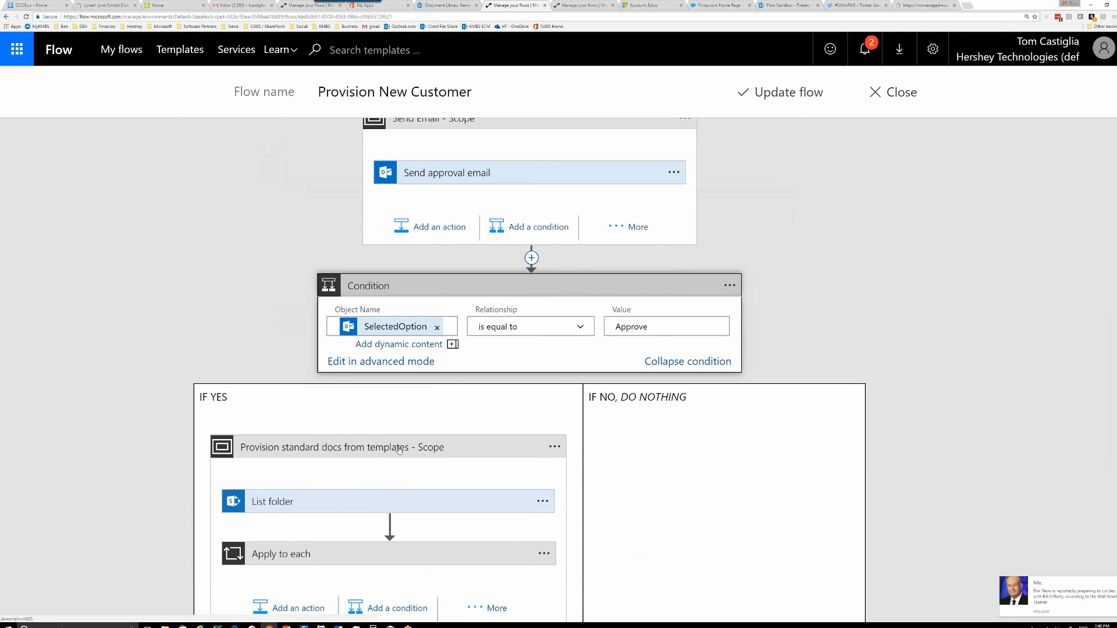
pyautogui.scroll(-2, 423, 457)
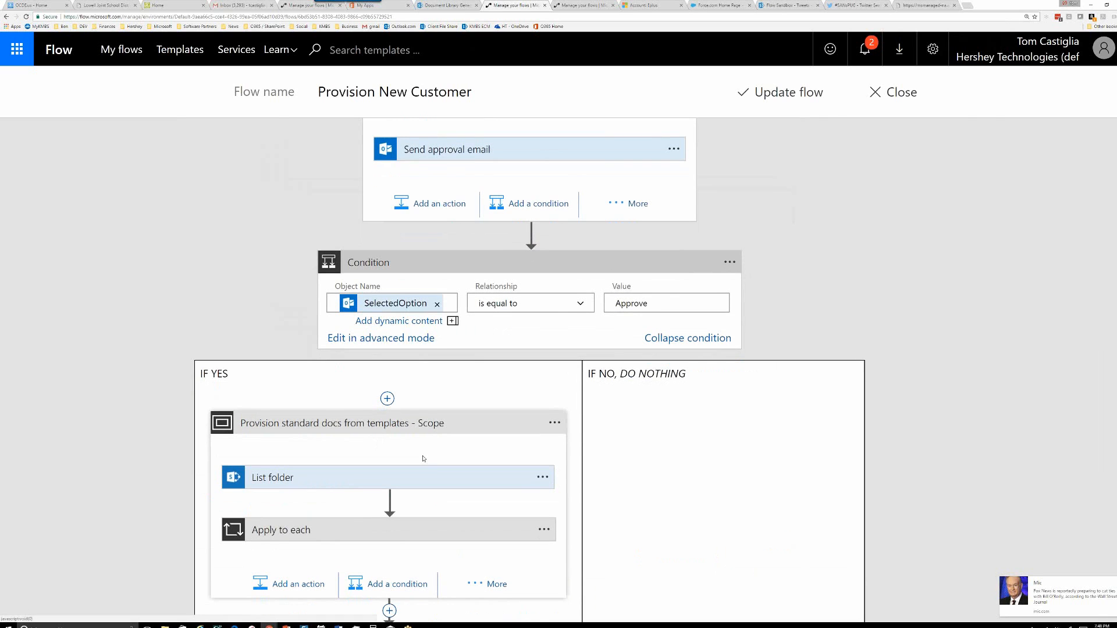
pyautogui.scroll(-1, 436, 460)
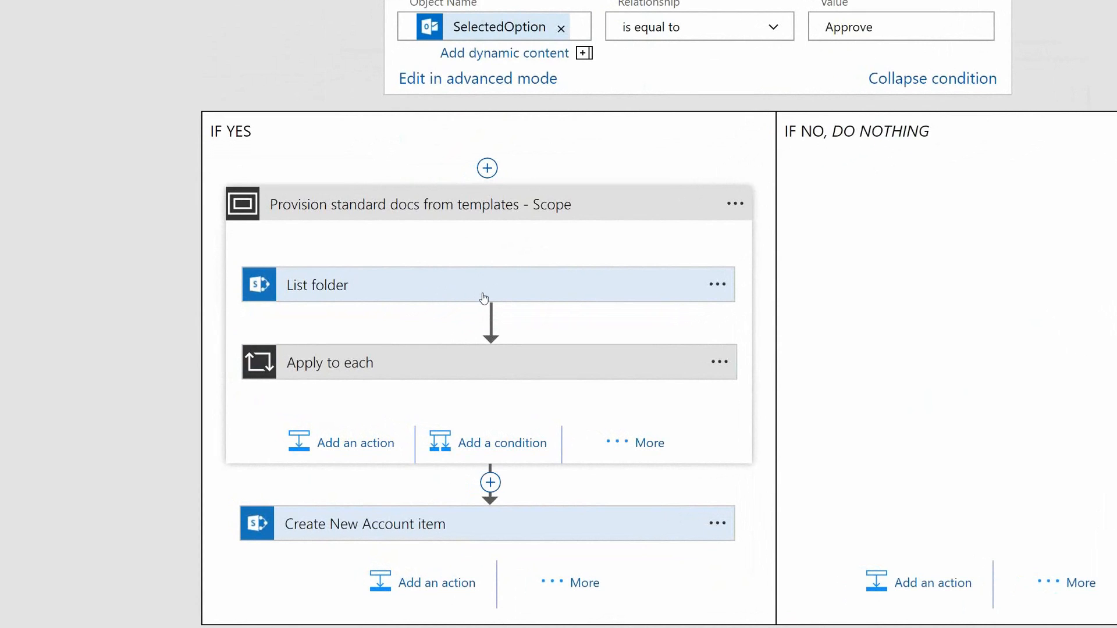
# - Inspect the List folder action and the Templates folder in the Flow Sandbox documents, and expand the Apply to each loop
pyautogui.click(484, 298)
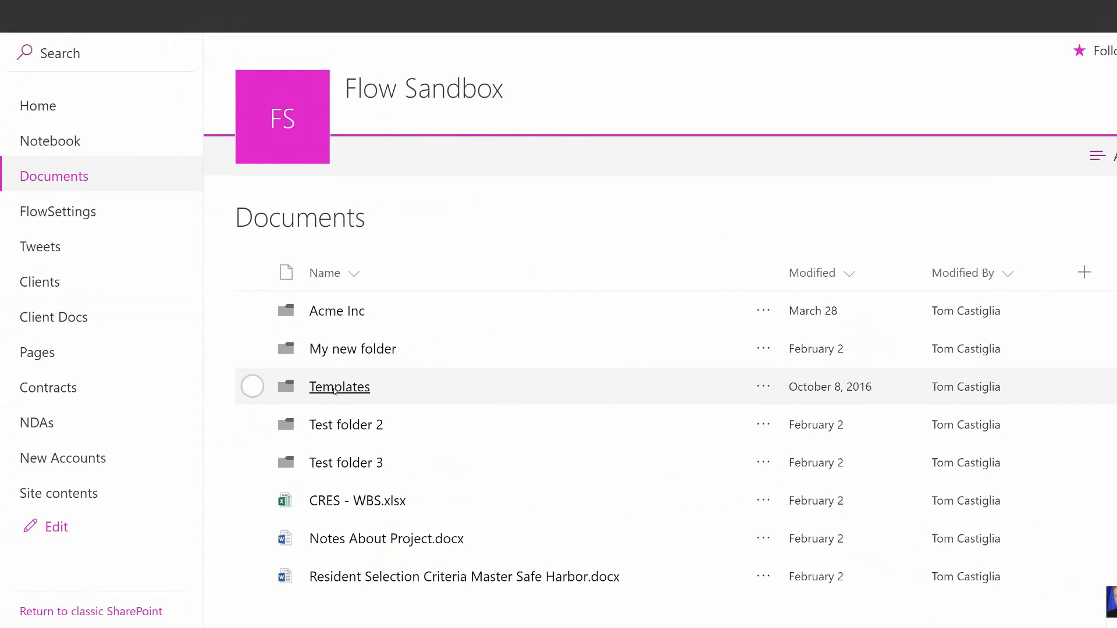
pyautogui.click(335, 389)
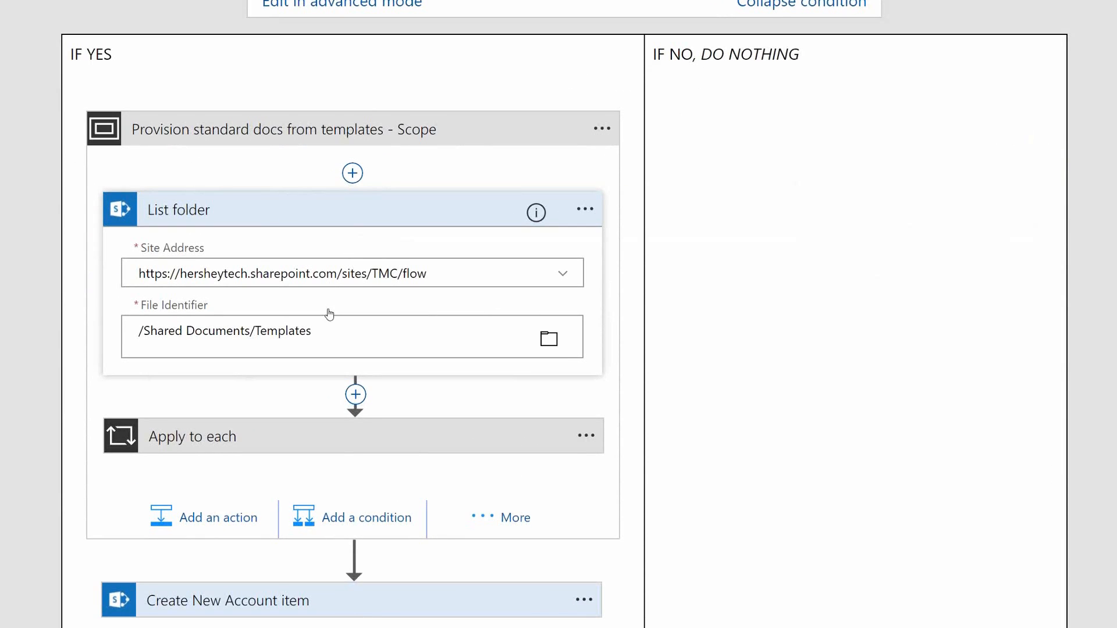
pyautogui.scroll(-3, 330, 314)
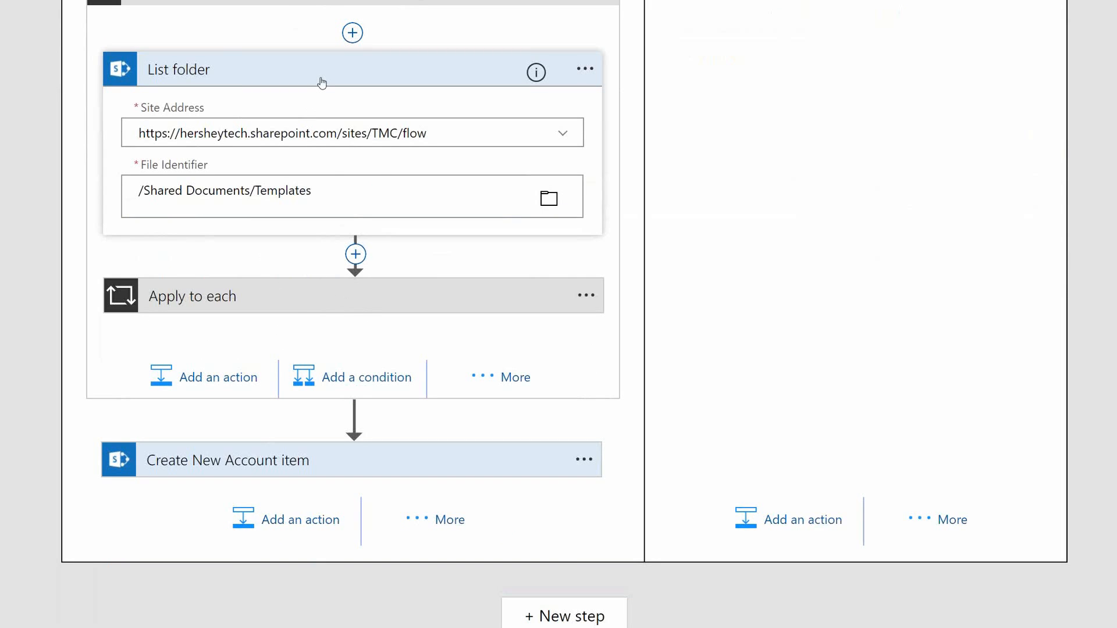
pyautogui.click(354, 297)
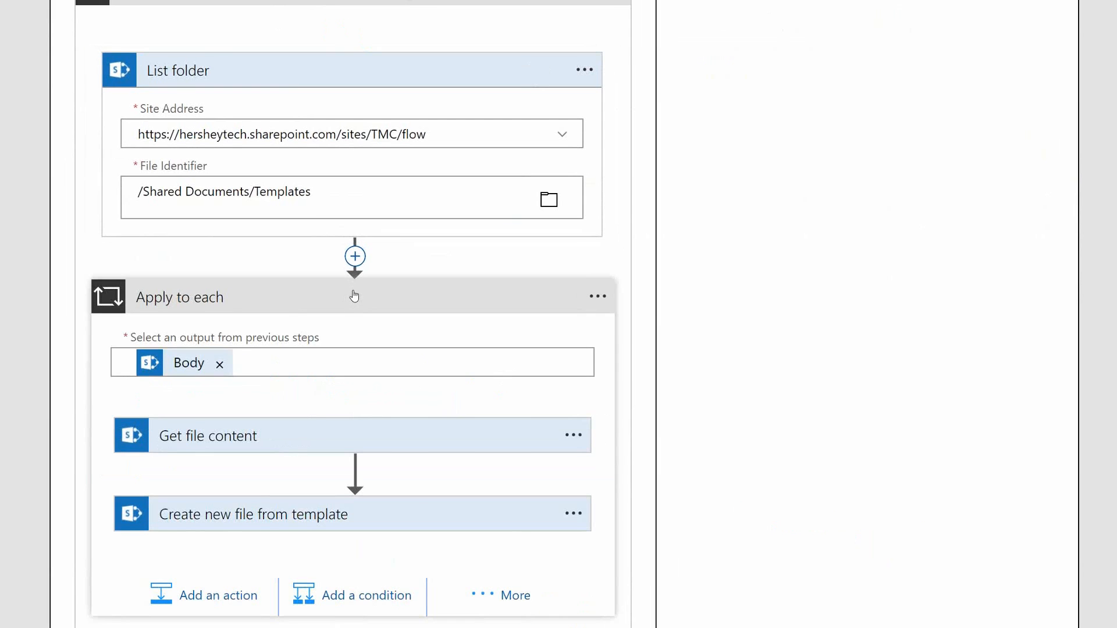
# - Expand the Get file content action inside the Apply to each loop and examine its Site Address and File Identifier fields
pyautogui.scroll(-2, 356, 295)
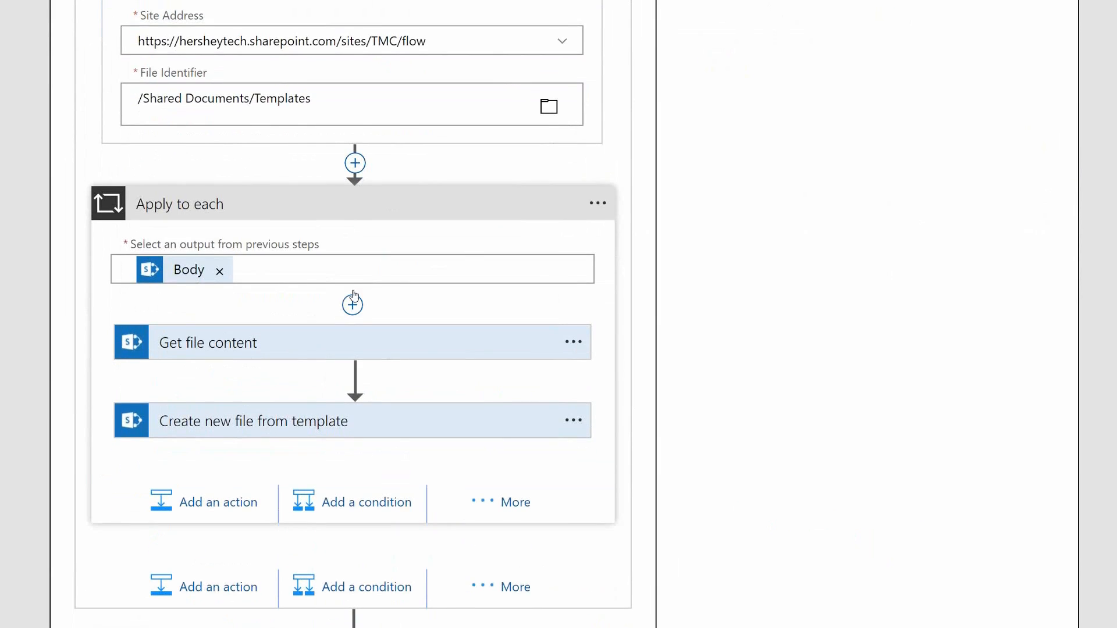
pyautogui.scroll(-2, 354, 295)
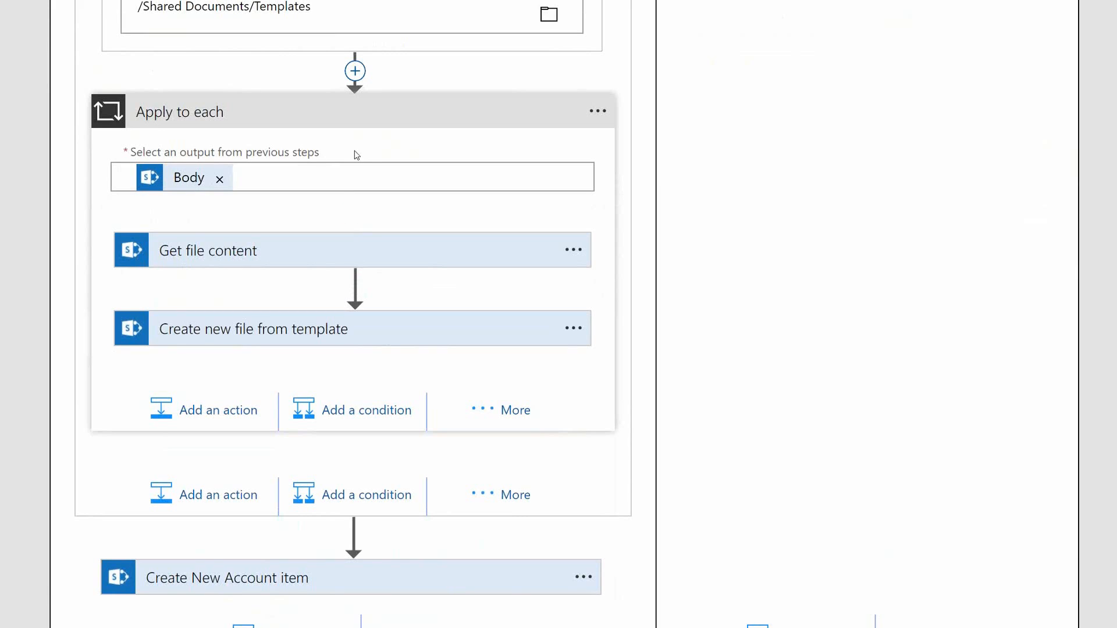
pyautogui.click(325, 260)
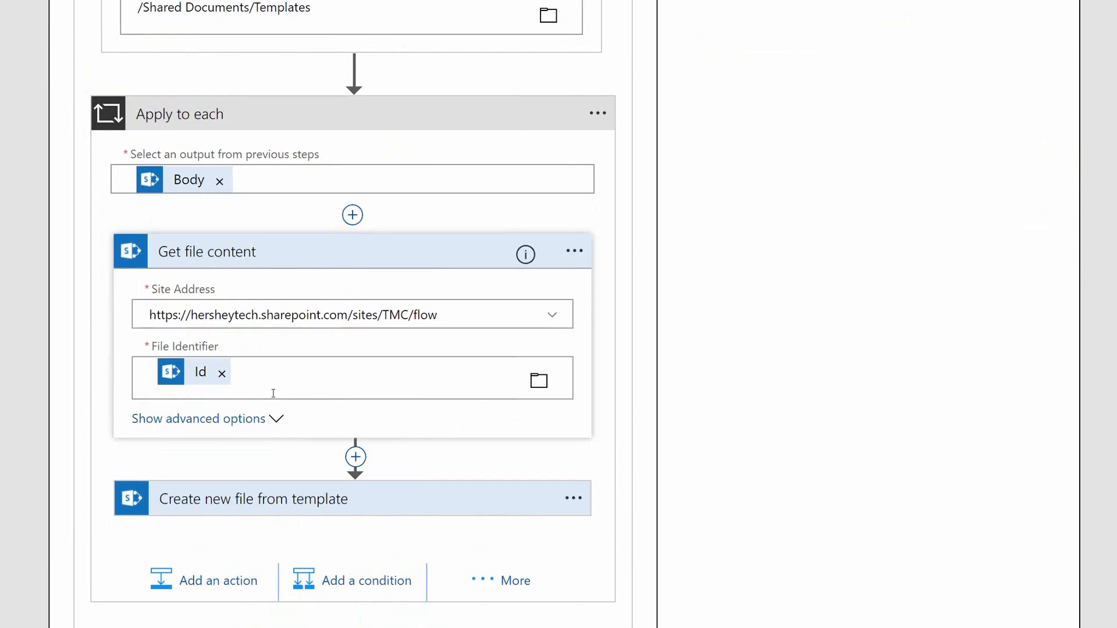
pyautogui.scroll(1, 224, 396)
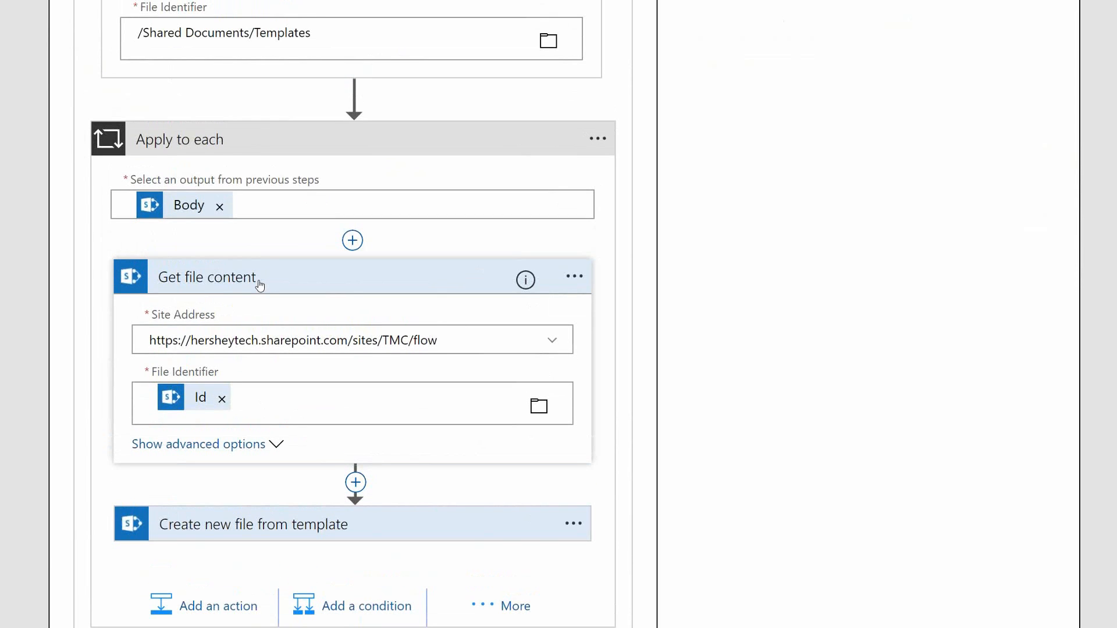
# - Review the Create new file from template action's folder path, file name, file content and connection options, and collapse the action
pyautogui.click(292, 528)
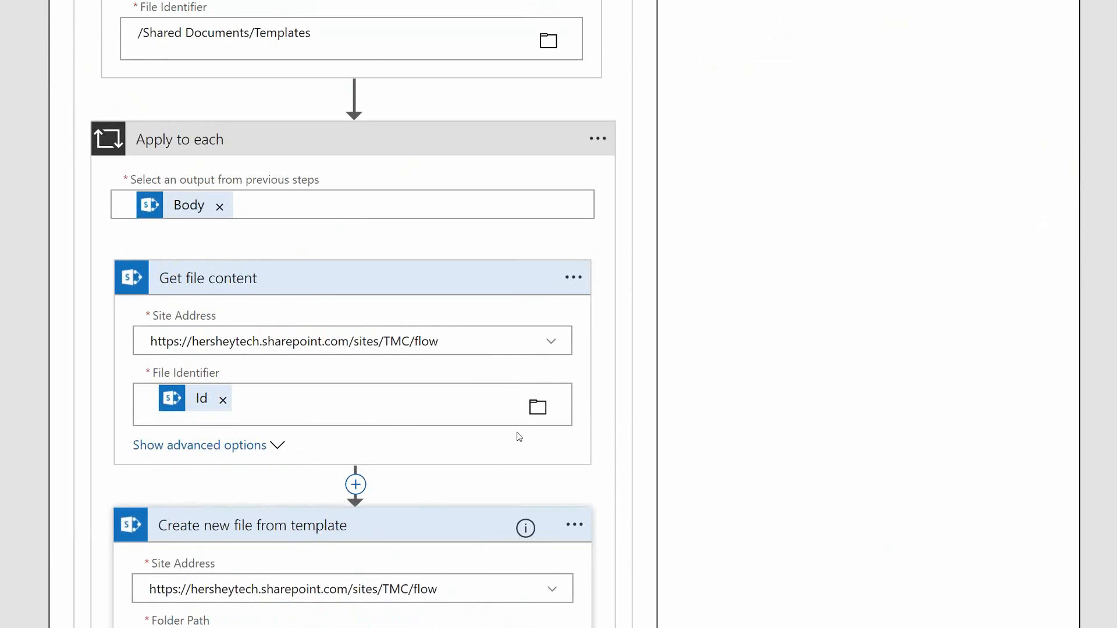
pyautogui.scroll(-4, 519, 437)
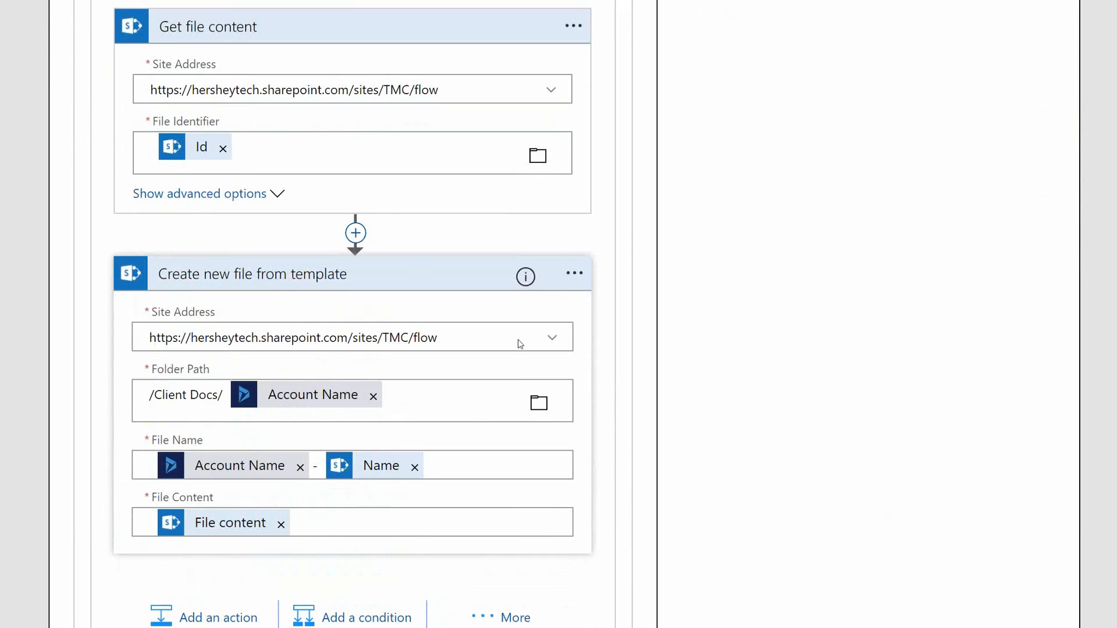
pyautogui.click(573, 274)
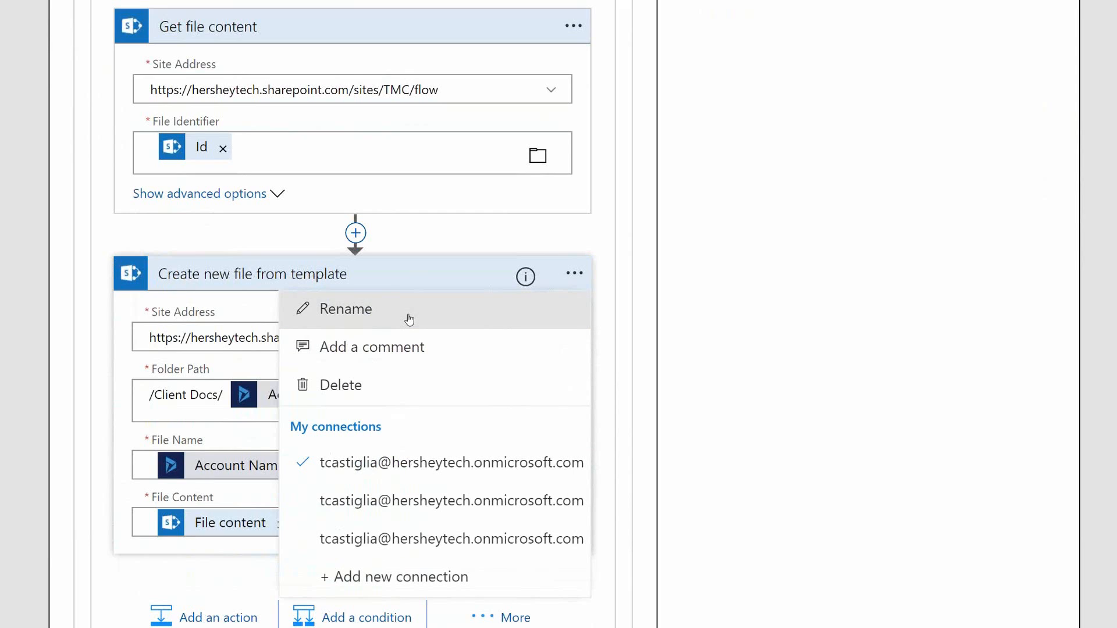
pyautogui.click(69, 344)
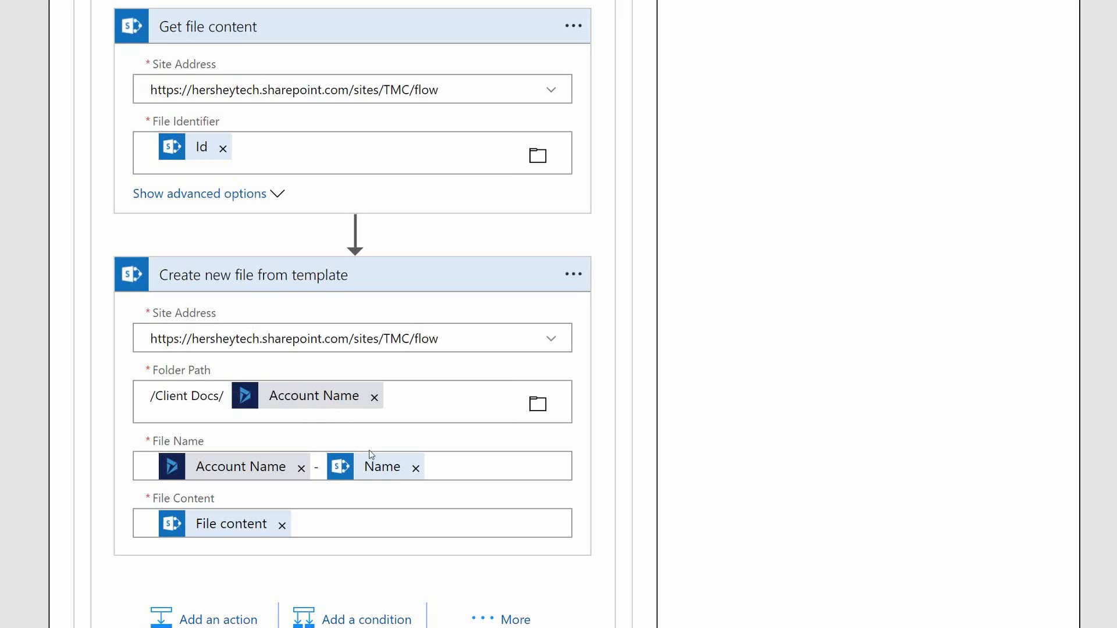
pyautogui.scroll(-2, 370, 454)
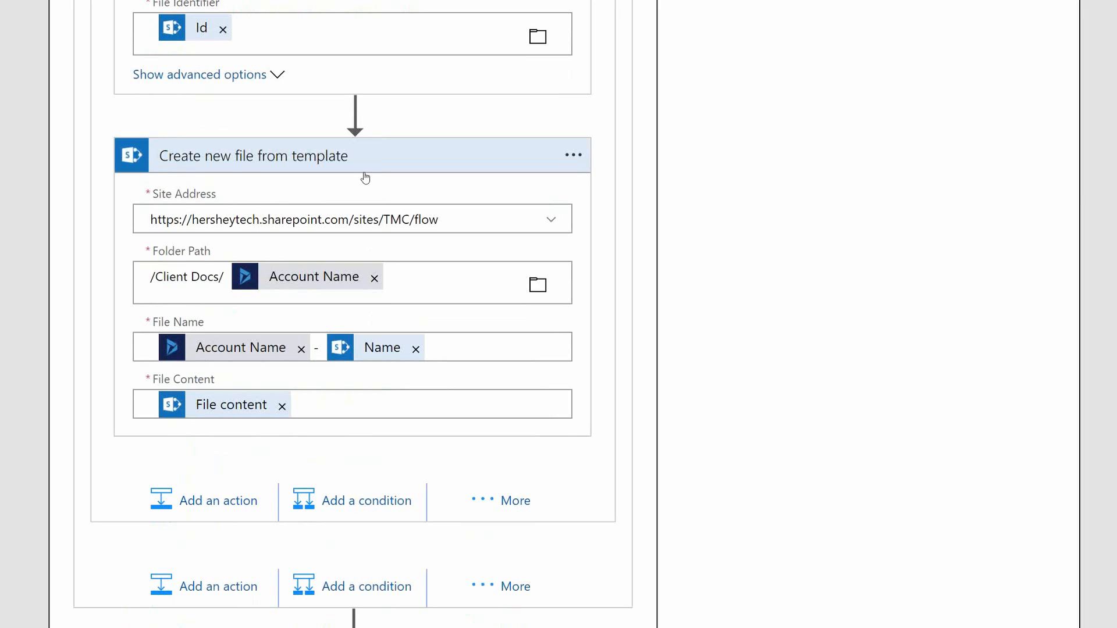
pyautogui.click(347, 159)
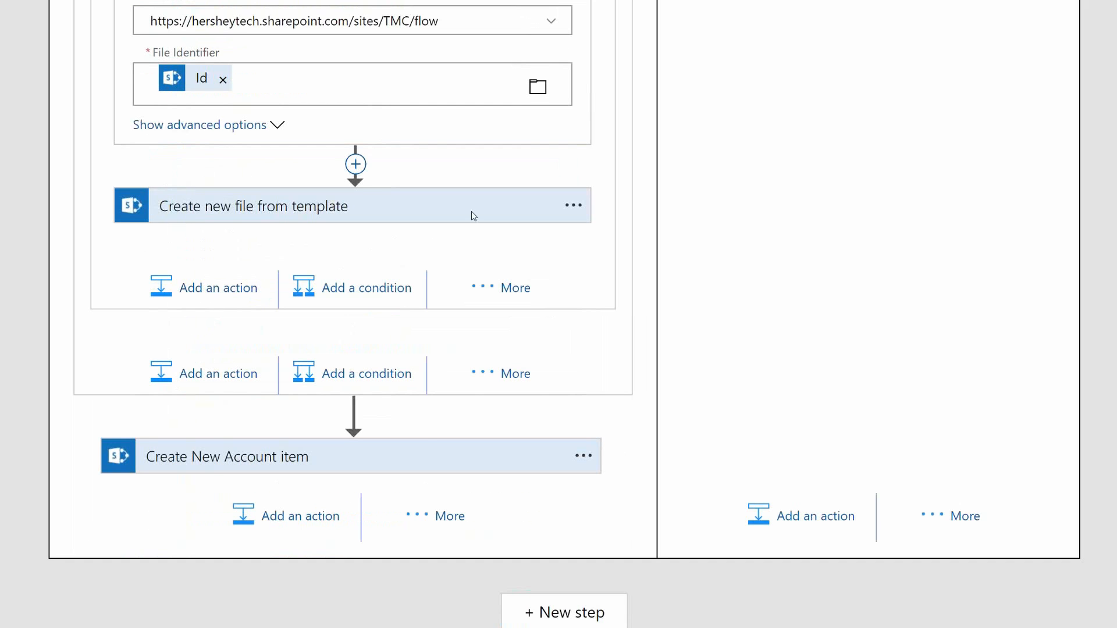
# - Expand the Create New Account item action and review its New Accounts list, Title, TickerSymbol and Website mappings
pyautogui.click(315, 456)
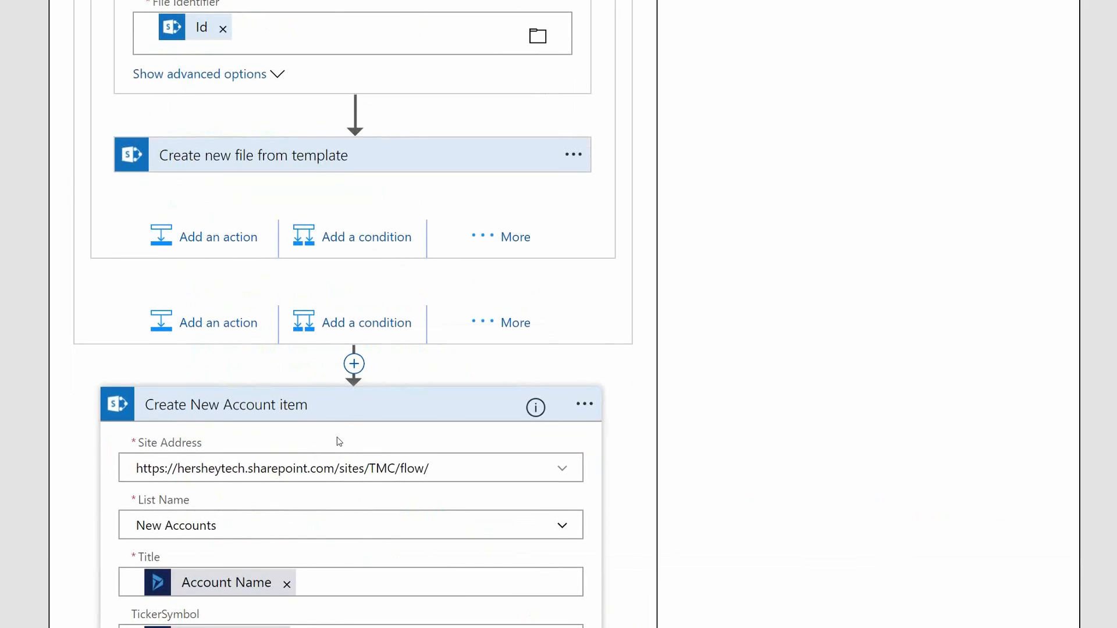
pyautogui.scroll(-2, 317, 333)
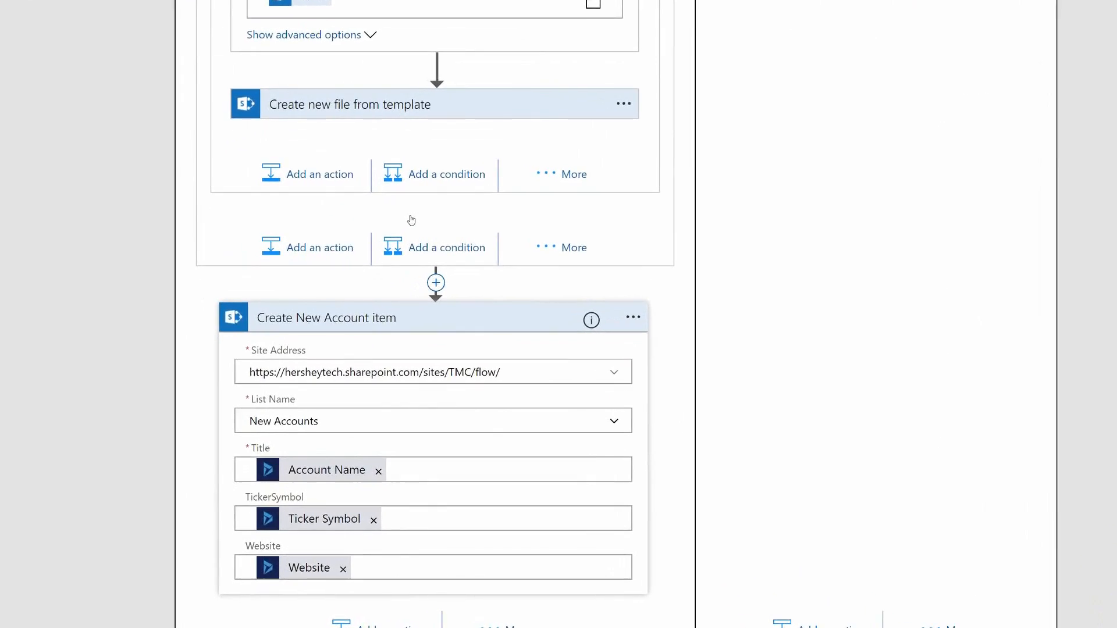
pyautogui.scroll(3, 452, 314)
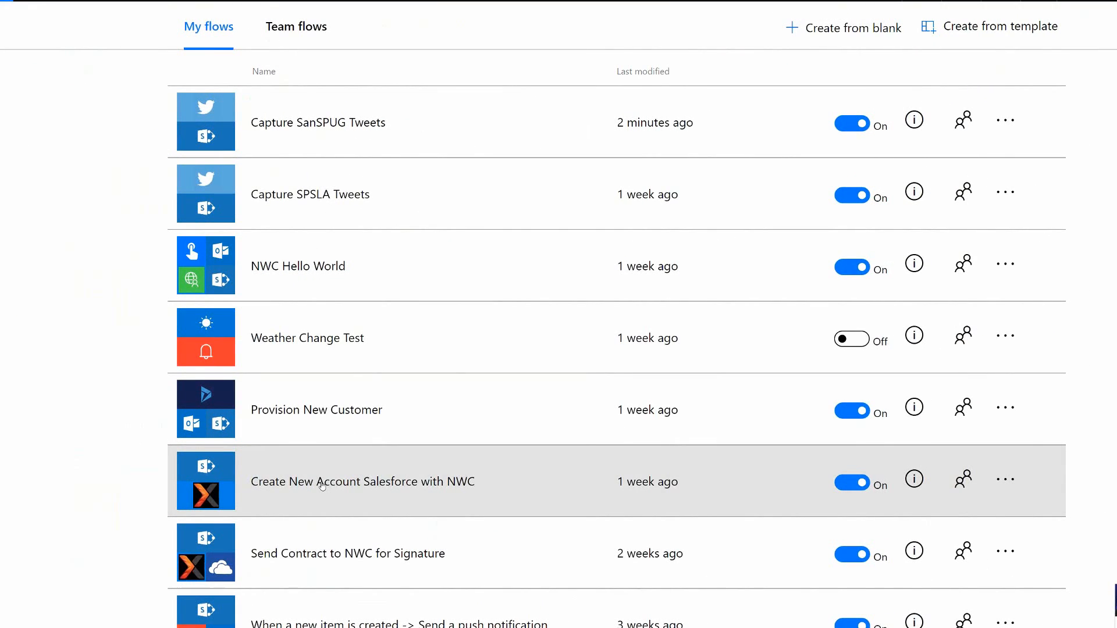
# - Open the Create New Account Salesforce with NWC flow and inspect its Create Account In Salesforce action
pyautogui.click(322, 485)
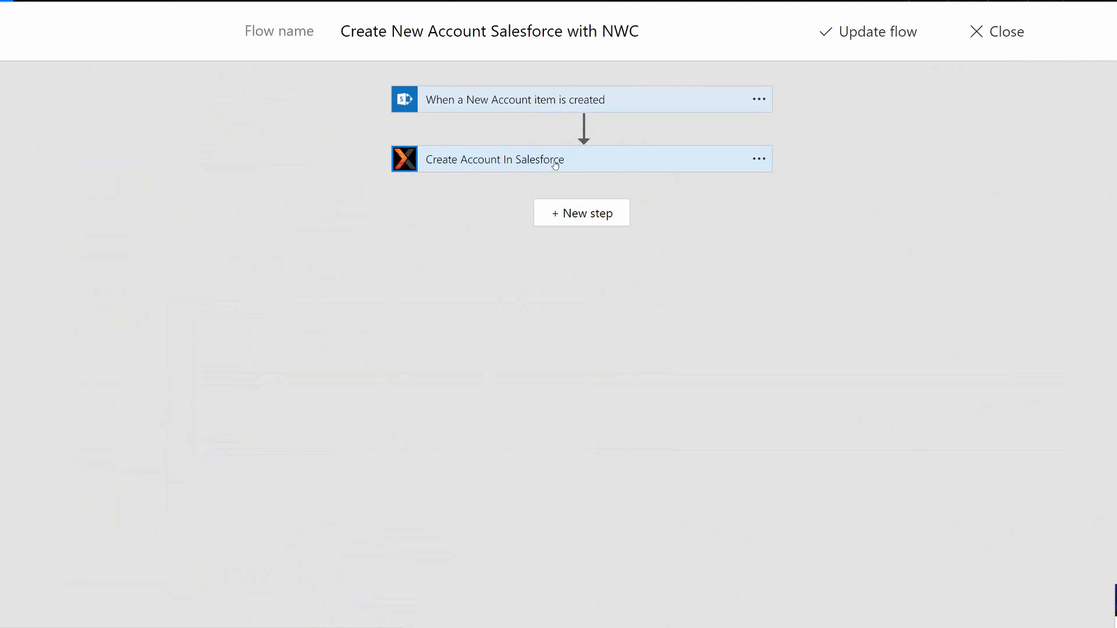
pyautogui.click(556, 166)
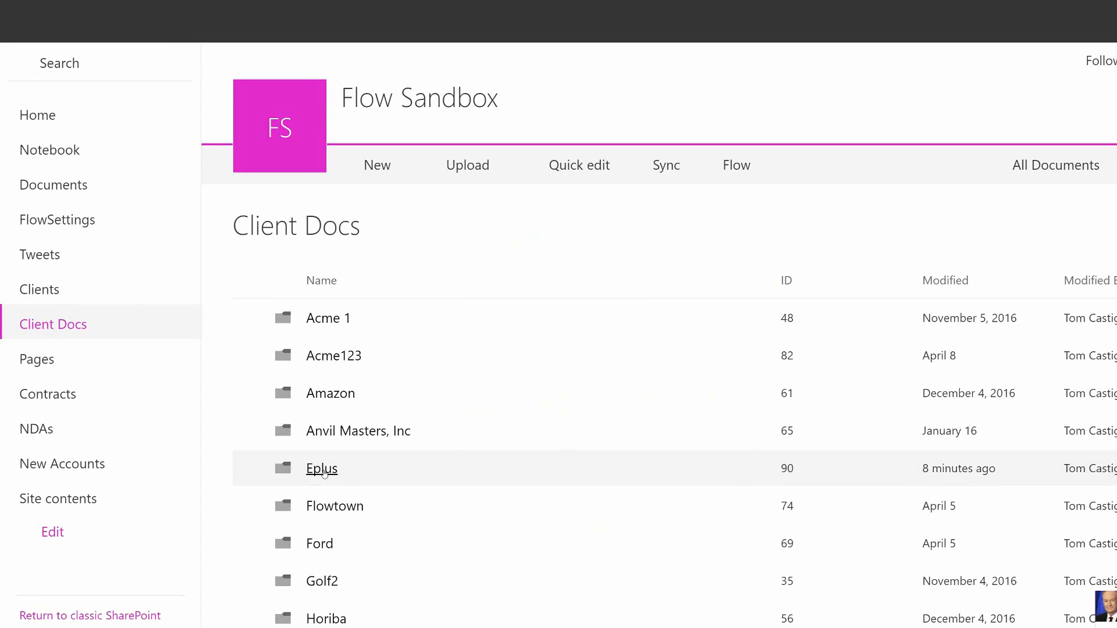
# - Check the Eplus folder in Client Docs and the New Accounts list in SharePoint, and open the Eplus account in Salesforce
pyautogui.click(324, 474)
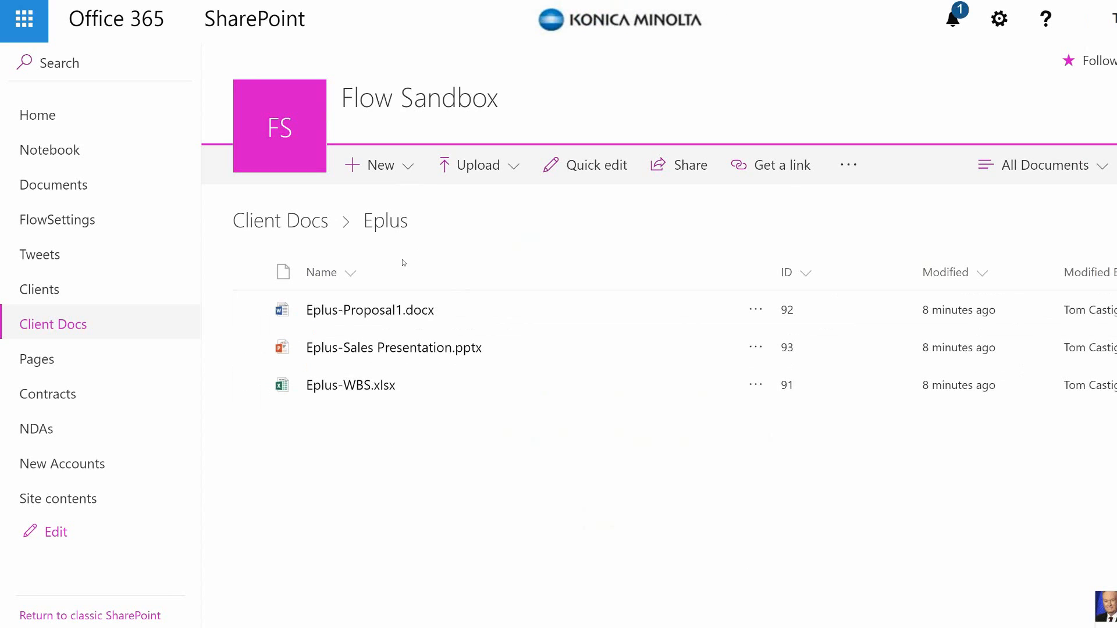
pyautogui.click(59, 464)
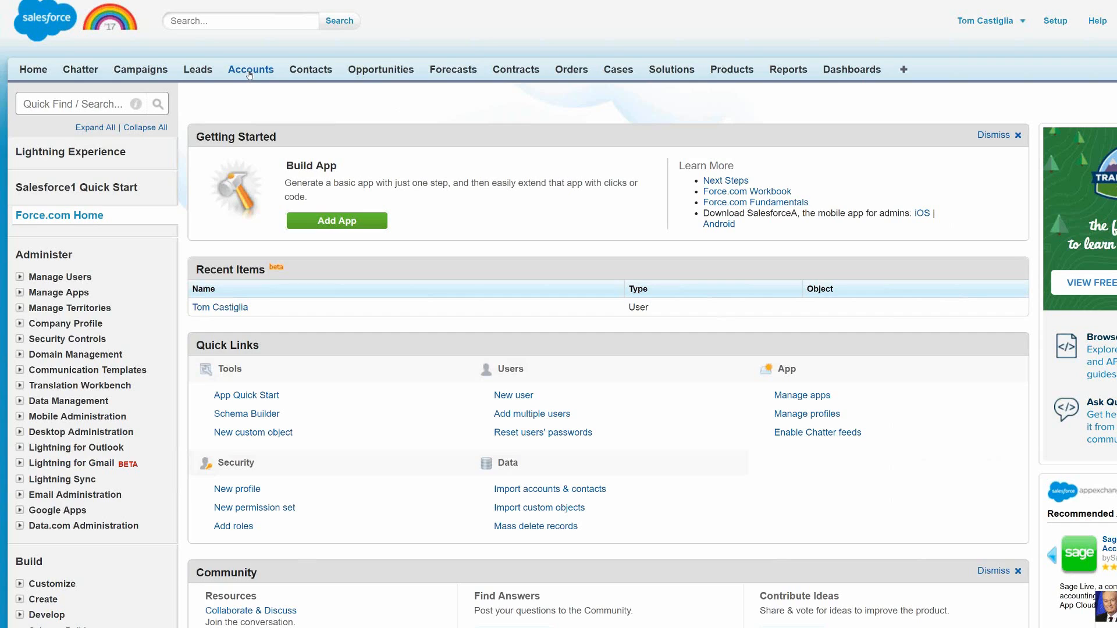
pyautogui.click(249, 73)
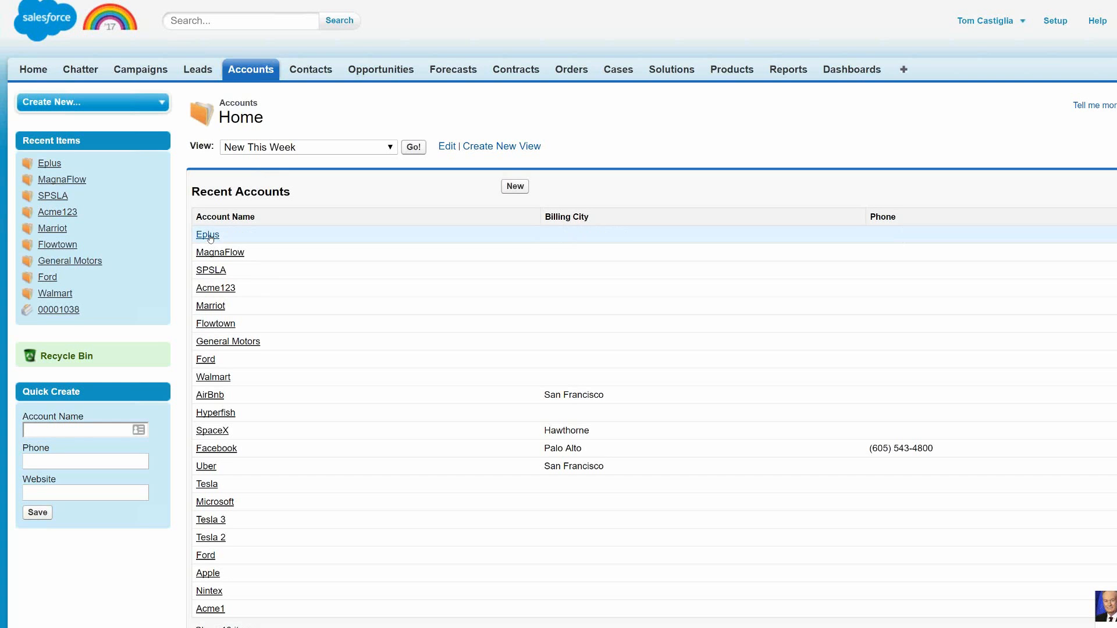
pyautogui.click(207, 235)
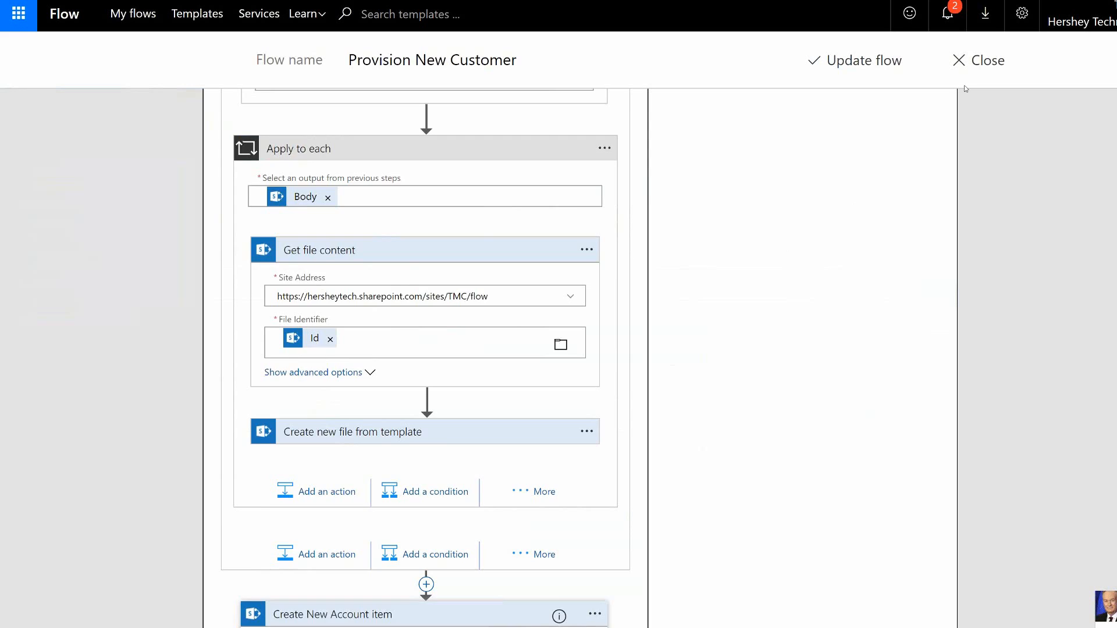
# - Close the Provision New Customer flow in Microsoft Flow and leave the page without saving changes
pyautogui.scroll(7, 966, 88)
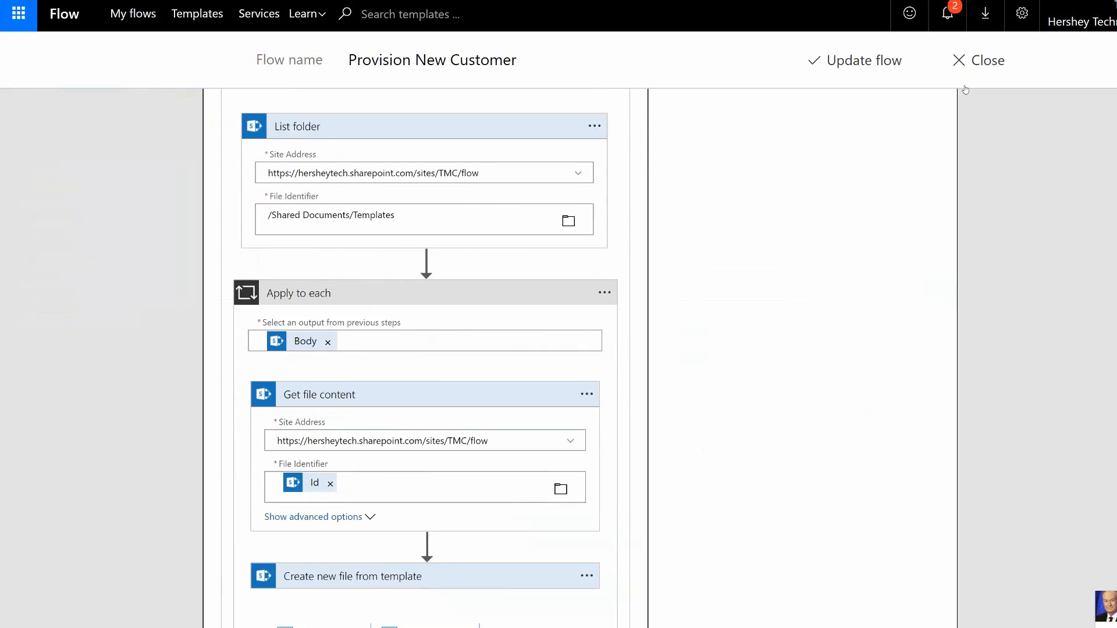
pyautogui.click(983, 63)
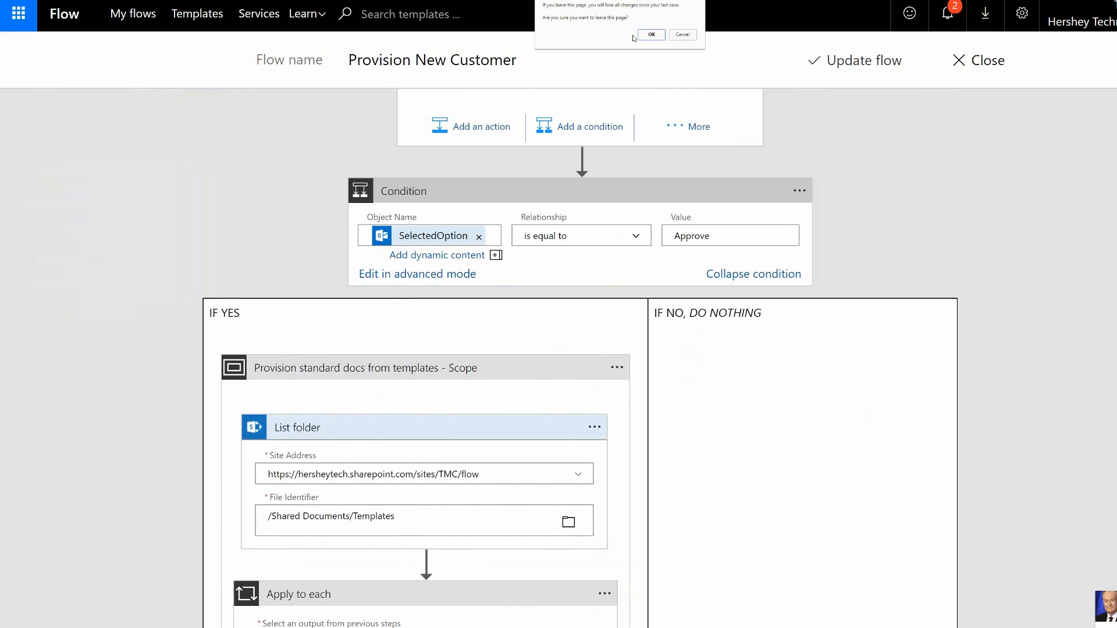
pyautogui.click(651, 35)
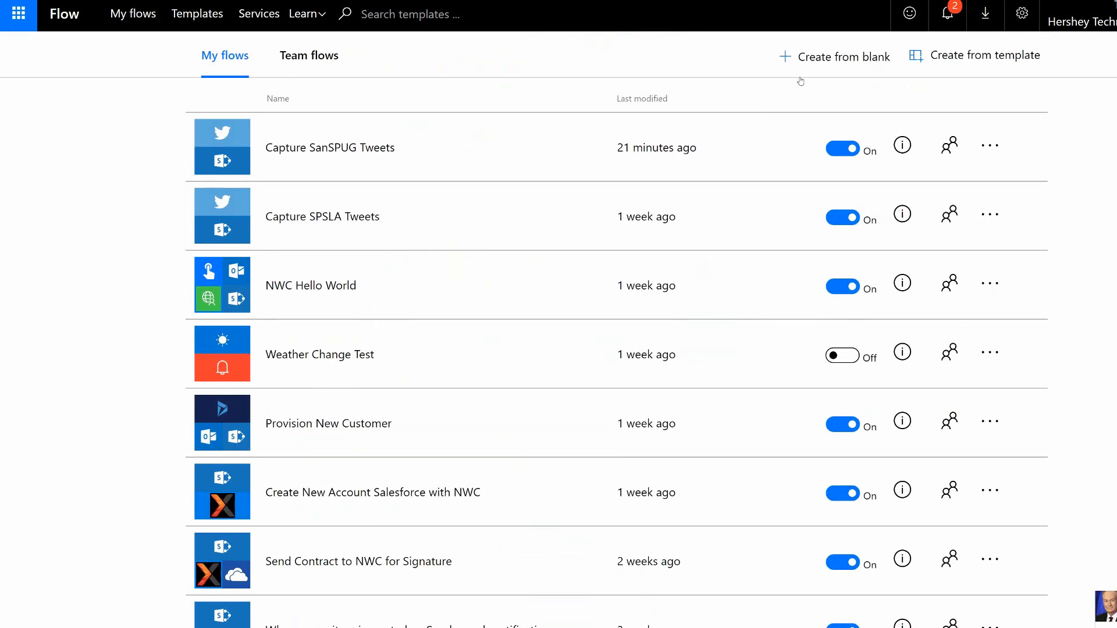
# - Start a blank flow, search its services and triggers for "queue", and leave the flow unsaved
pyautogui.click(786, 58)
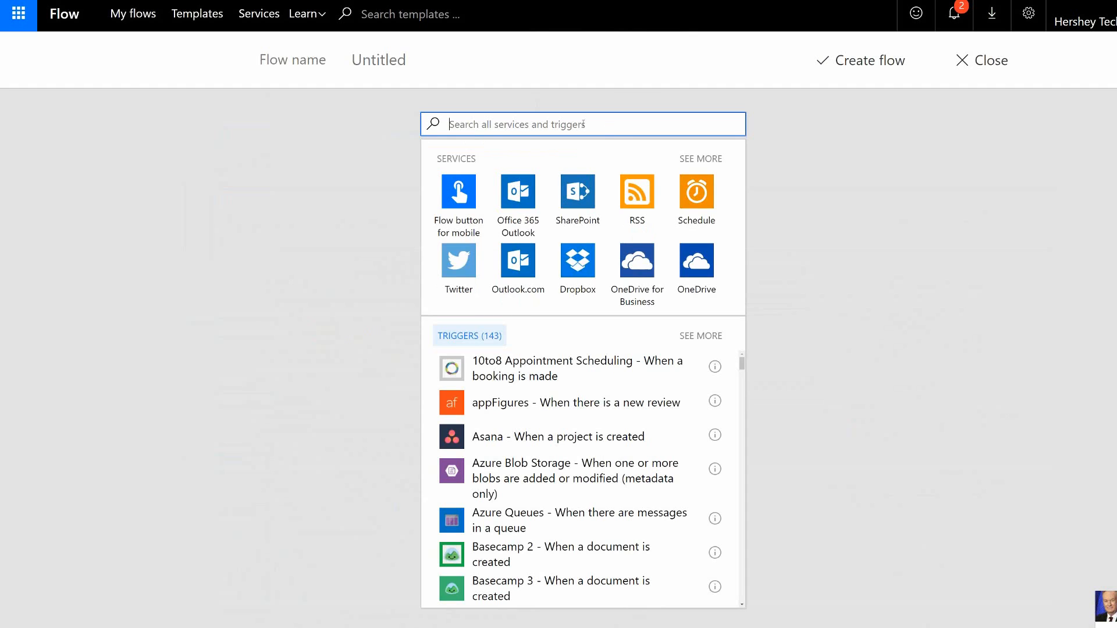
pyautogui.write('queue')
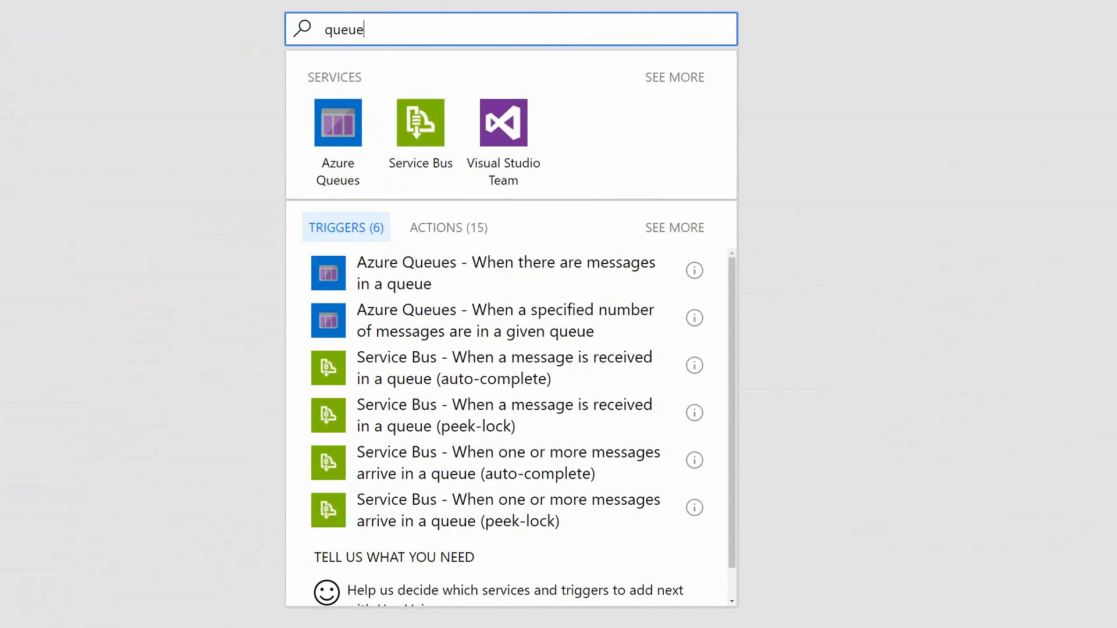
pyautogui.click(901, 1)
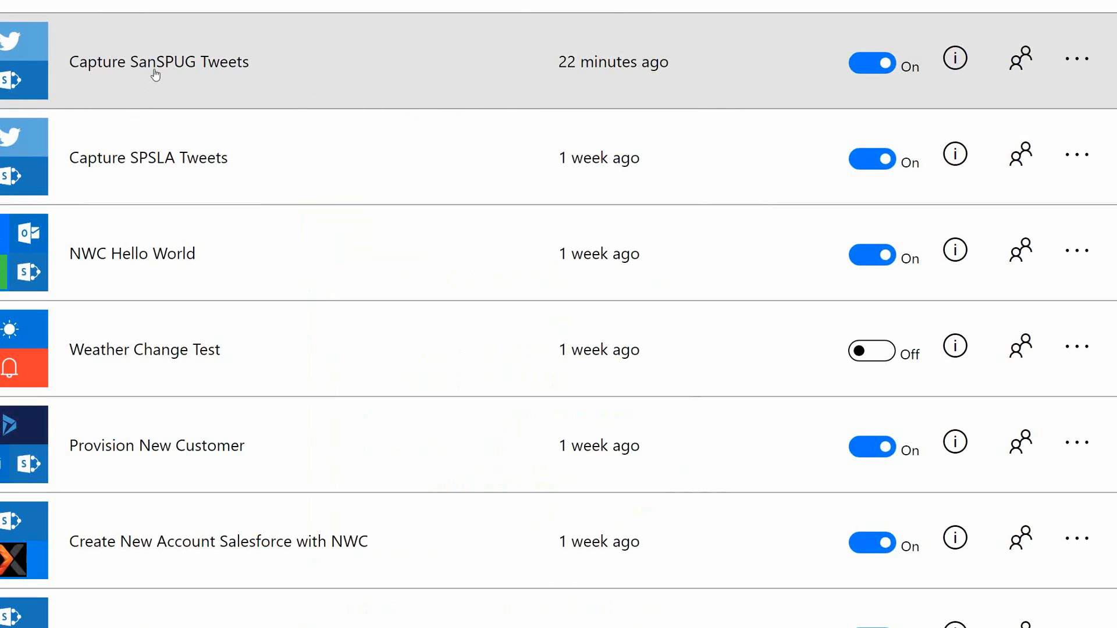
# - Open the Capture SanSPUG Tweets flow, start a new action after Create item, and search the available actions for "queue"
pyautogui.click(156, 71)
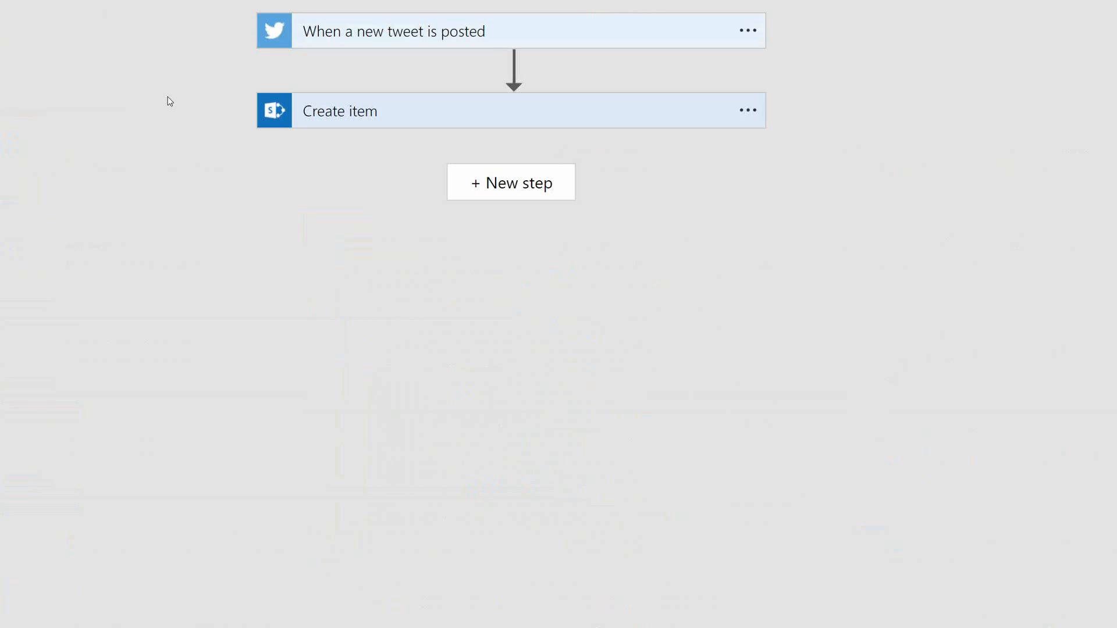
pyautogui.click(476, 190)
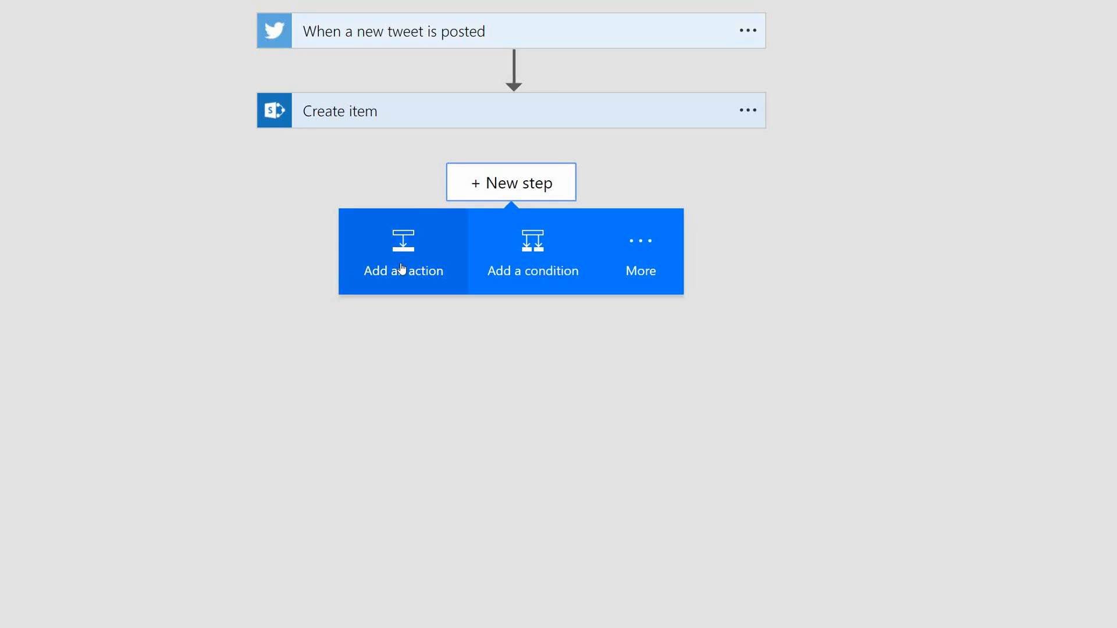
pyautogui.click(401, 266)
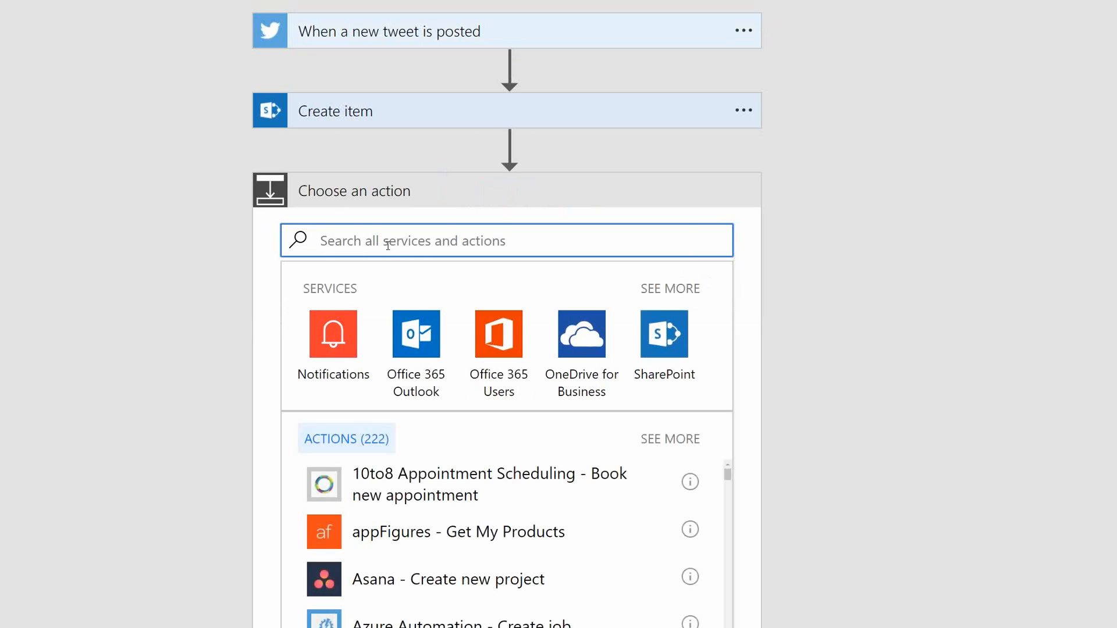
pyautogui.write('queue')
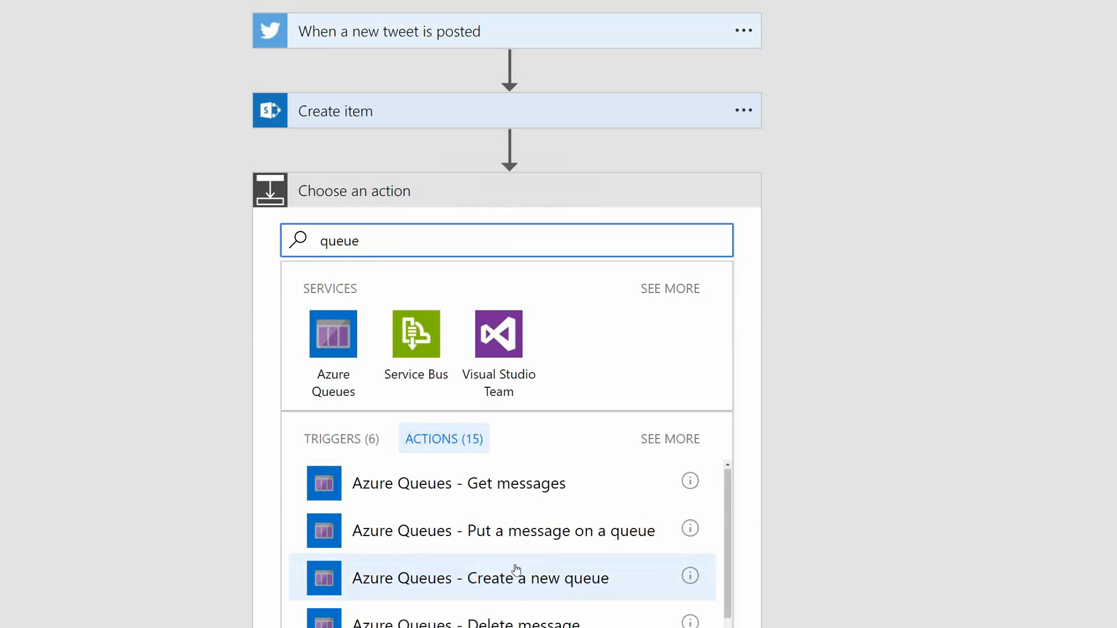
pyautogui.scroll(-2, 517, 573)
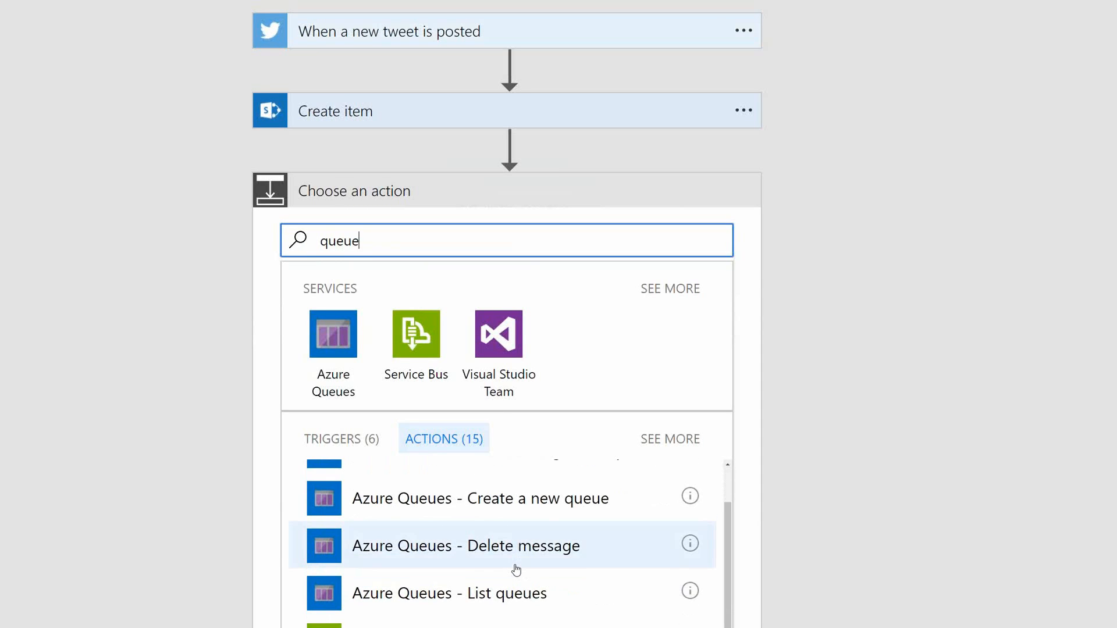
pyautogui.scroll(-5, 506, 547)
# - Search the available services and actions for "msmq" instead, and clear the search text
pyautogui.press('BackSpace')
pyautogui.press('BackSpace')
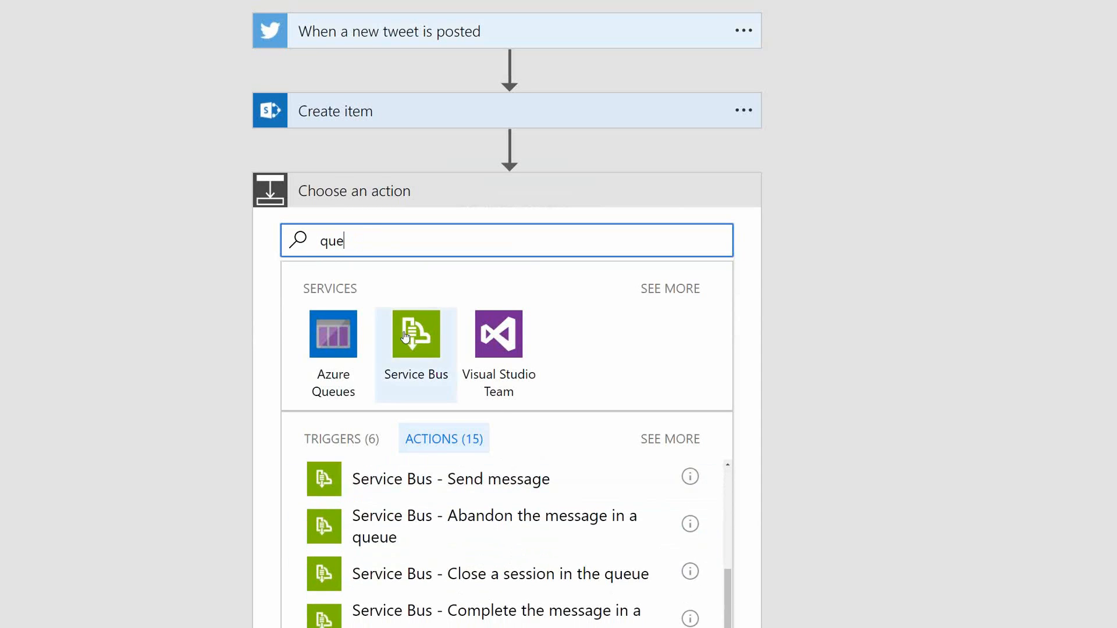
pyautogui.press('BackSpace')
pyautogui.press('BackSpace')
pyautogui.press('BackSpace')
pyautogui.write('msmq')
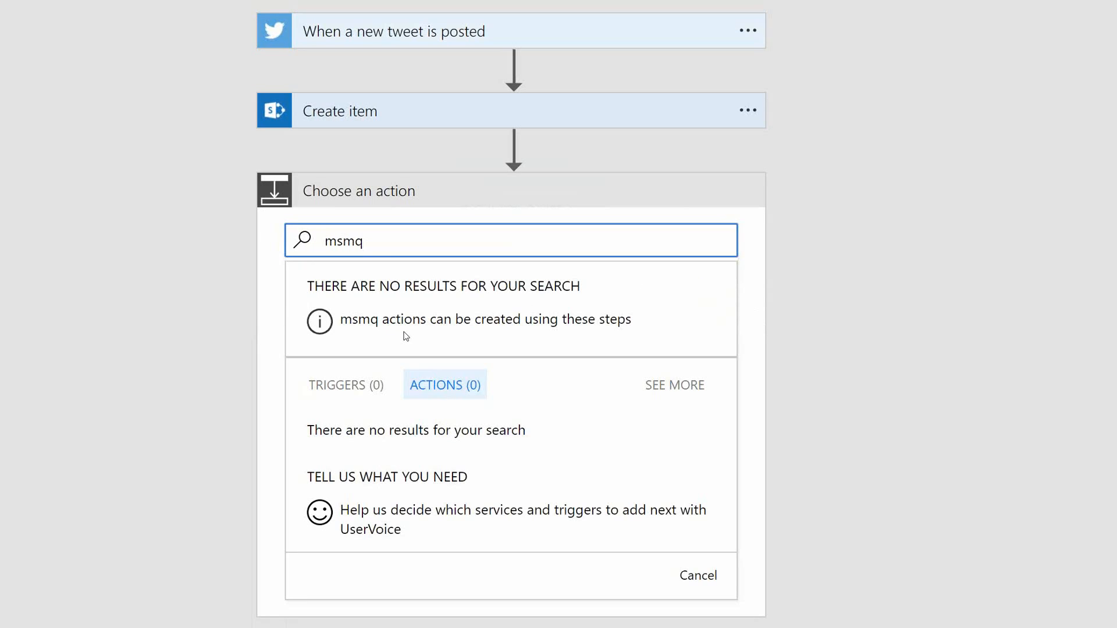
pyautogui.press('BackSpace')
pyautogui.press('BackSpace')
pyautogui.press('BackSpace')
pyautogui.press('BackSpace')
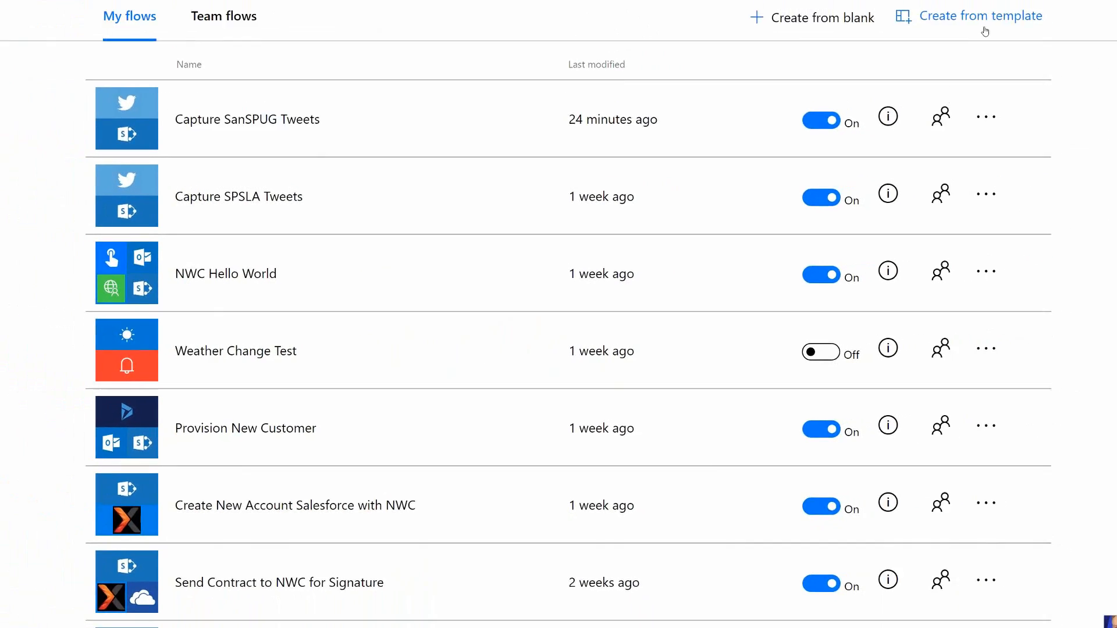
# - Start another blank flow and search its services and triggers for "calendar"
pyautogui.click(797, 56)
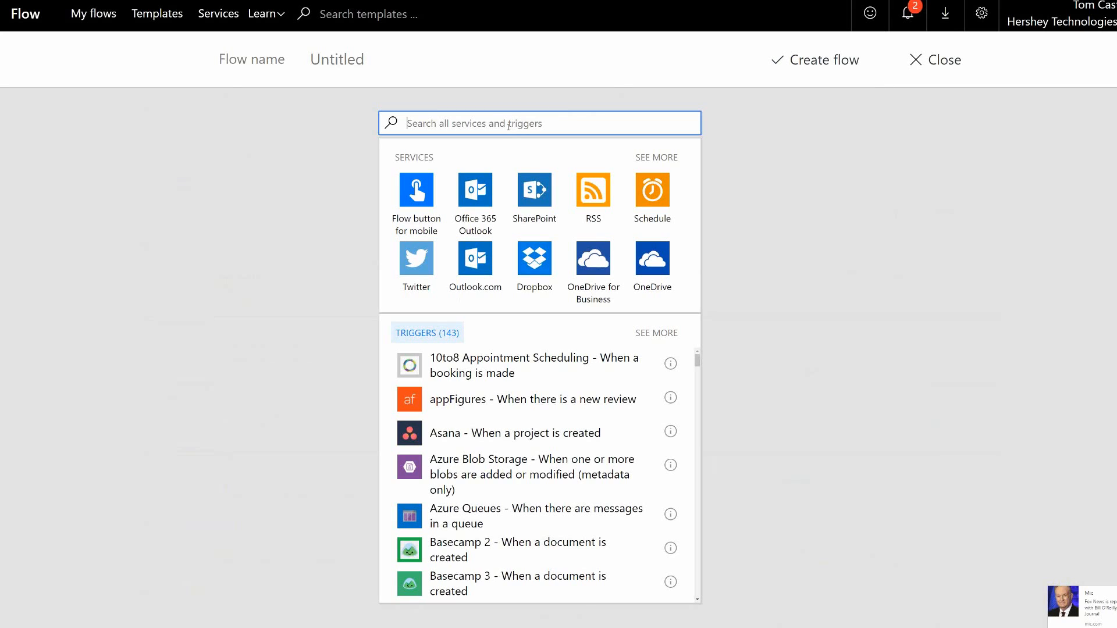
pyautogui.write('calendar')
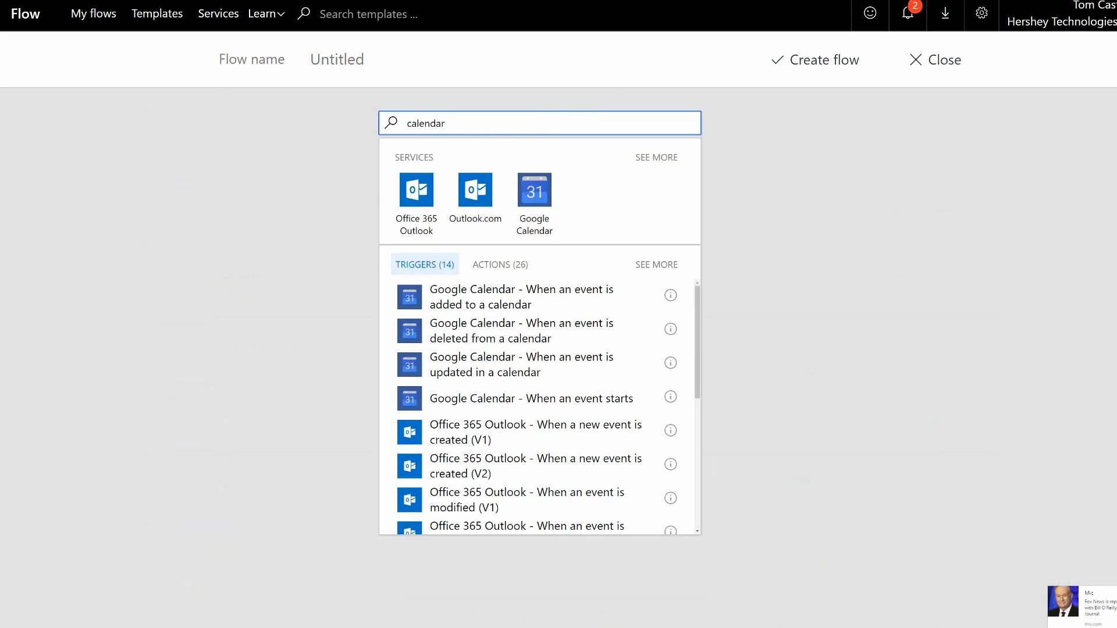
# - Use Office 365 Outlook's "When a new event is created (V1)" as the flow's trigger and start a new action after it
pyautogui.click(423, 194)
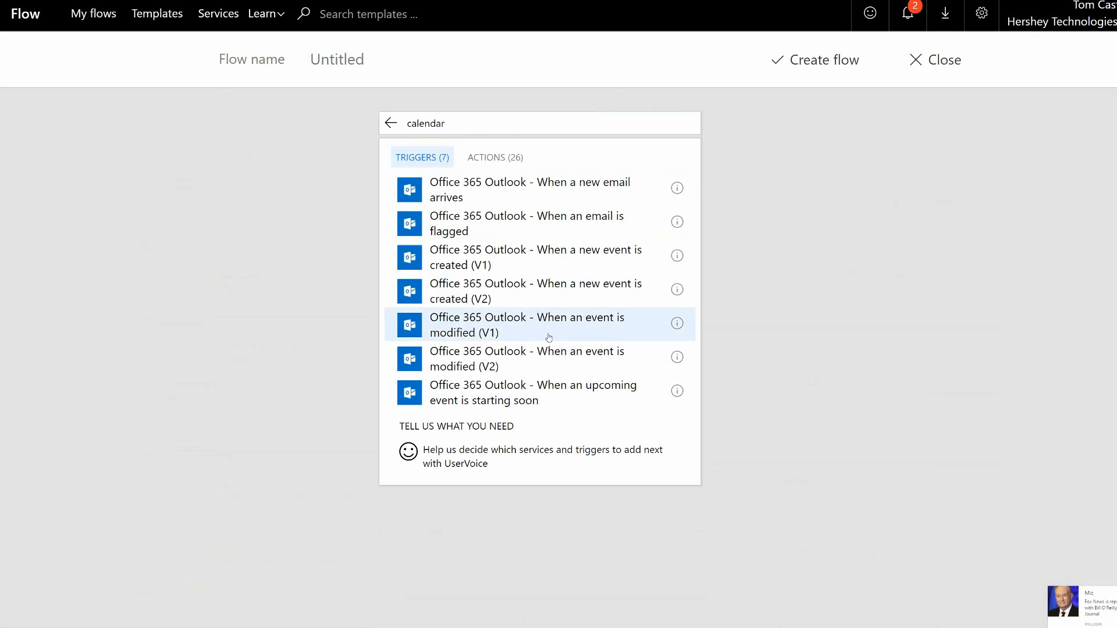
pyautogui.click(552, 265)
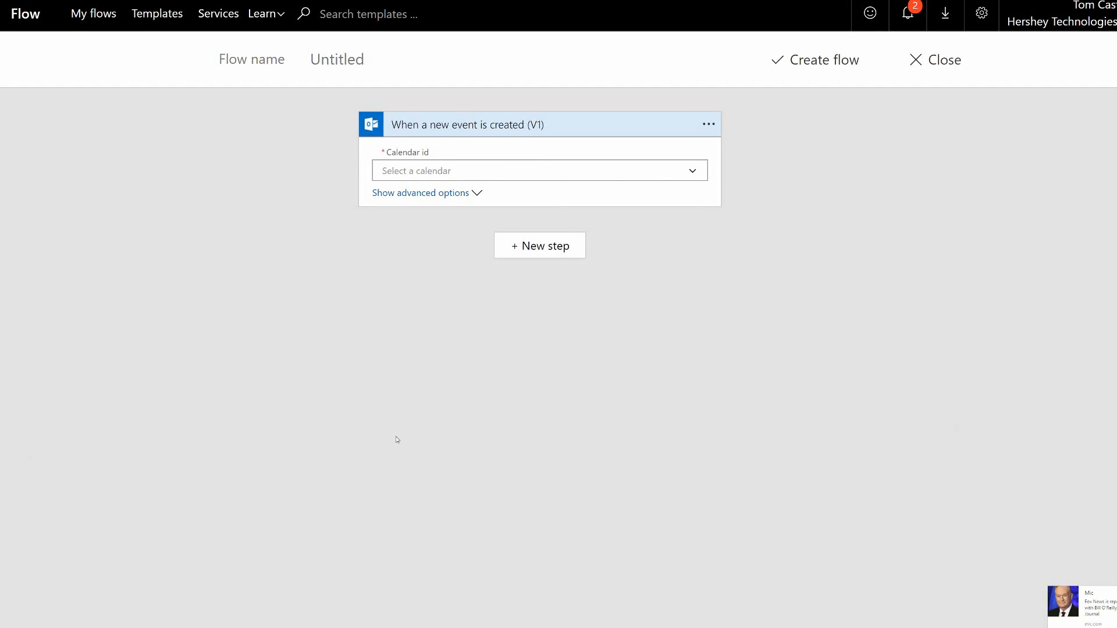
pyautogui.click(539, 245)
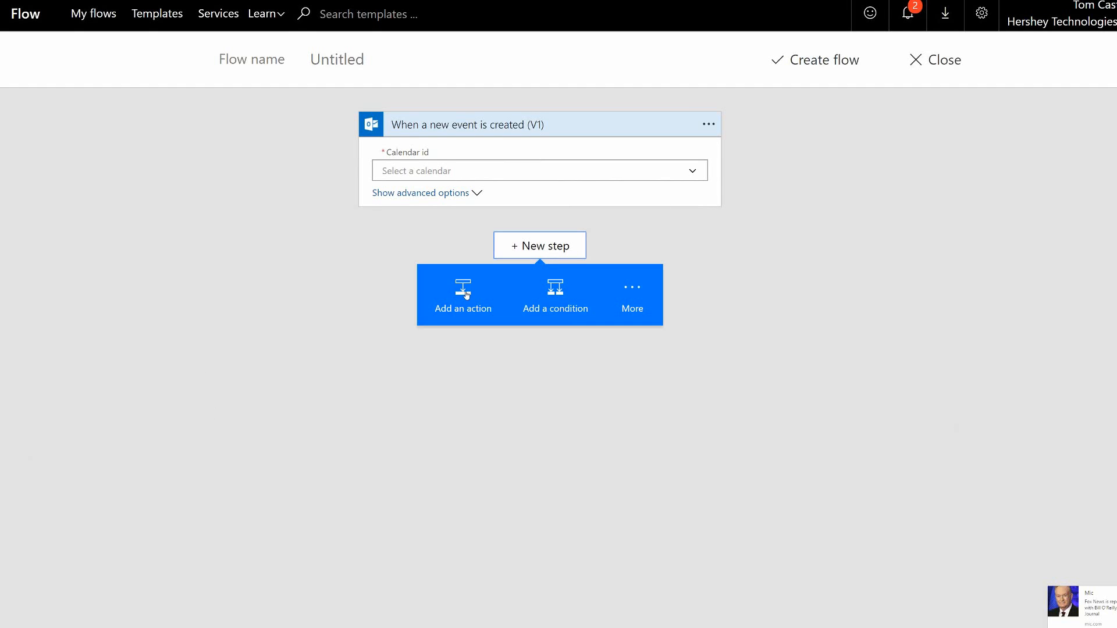
pyautogui.click(463, 300)
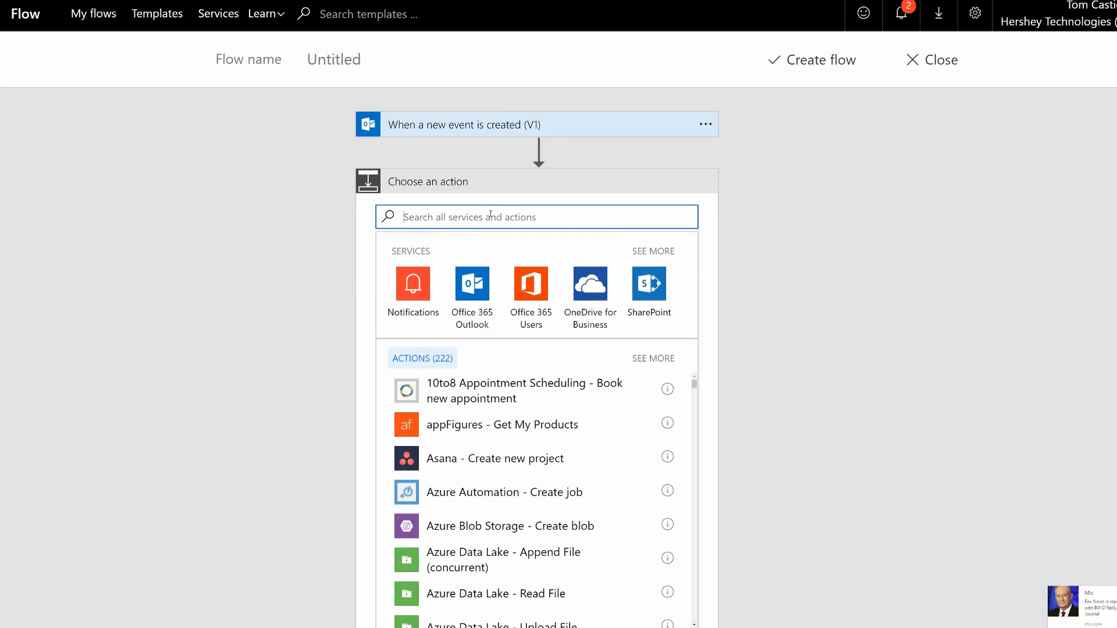
pyautogui.write('get')
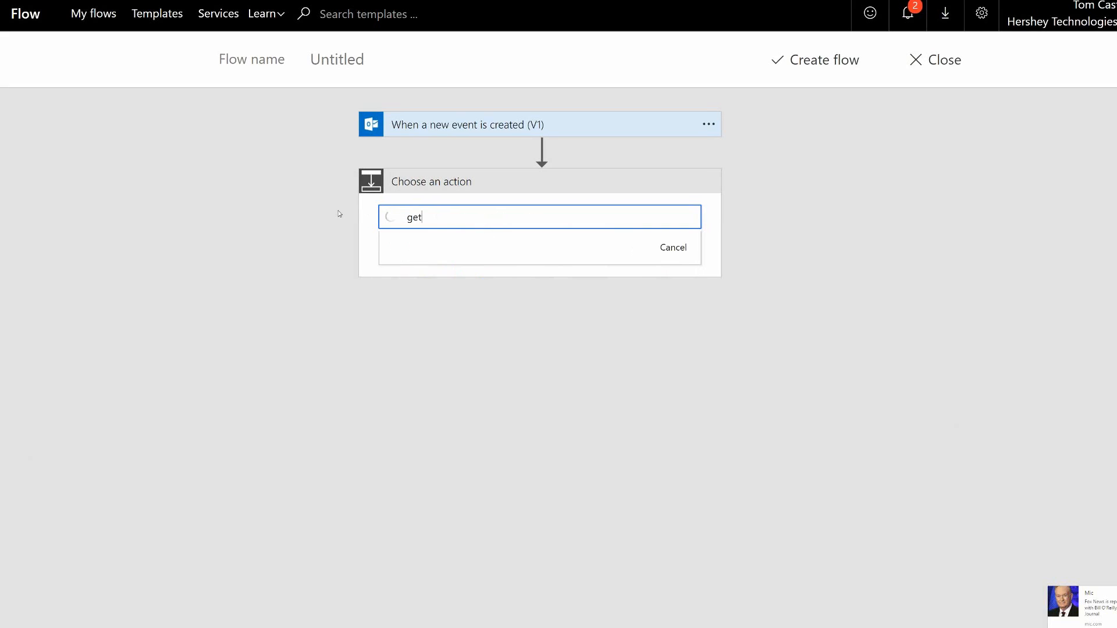
pyautogui.press('BackSpace')
pyautogui.press('BackSpace')
pyautogui.press('BackSpace')
pyautogui.write('re')
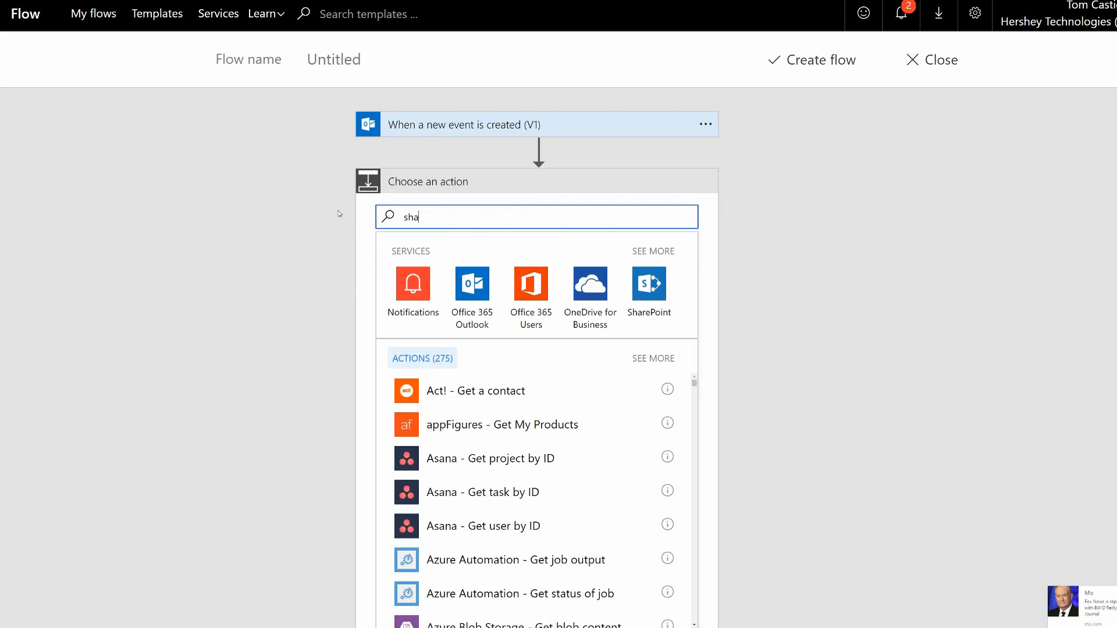
pyautogui.write('pin')
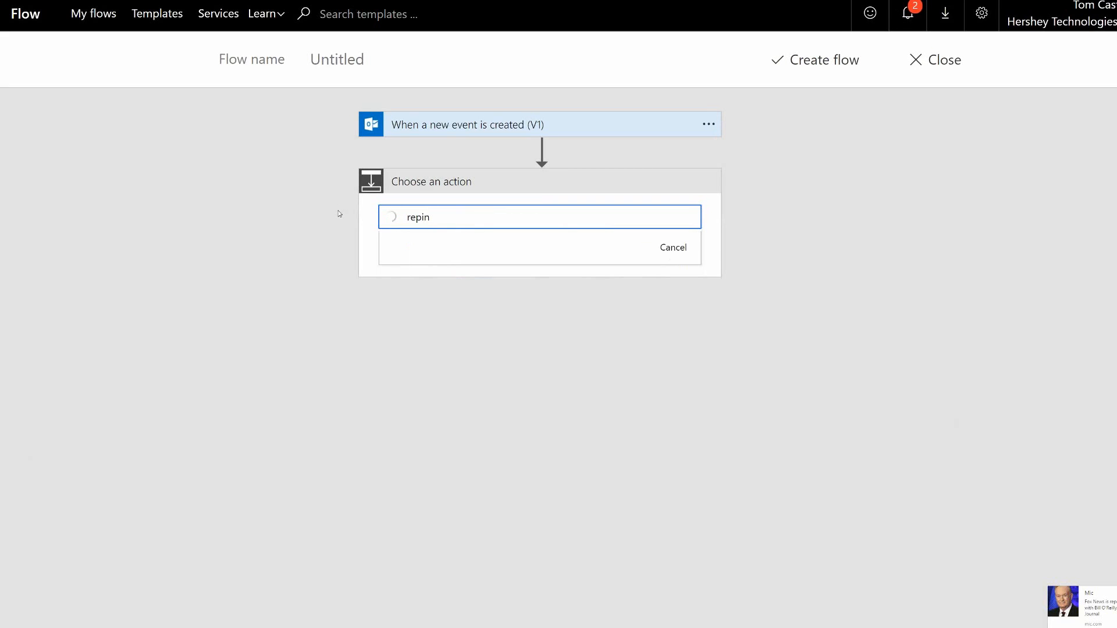
pyautogui.press('BackSpace')
pyautogui.press('BackSpace')
pyautogui.press('BackSpace')
pyautogui.press('BackSpace')
pyautogui.press('BackSpace')
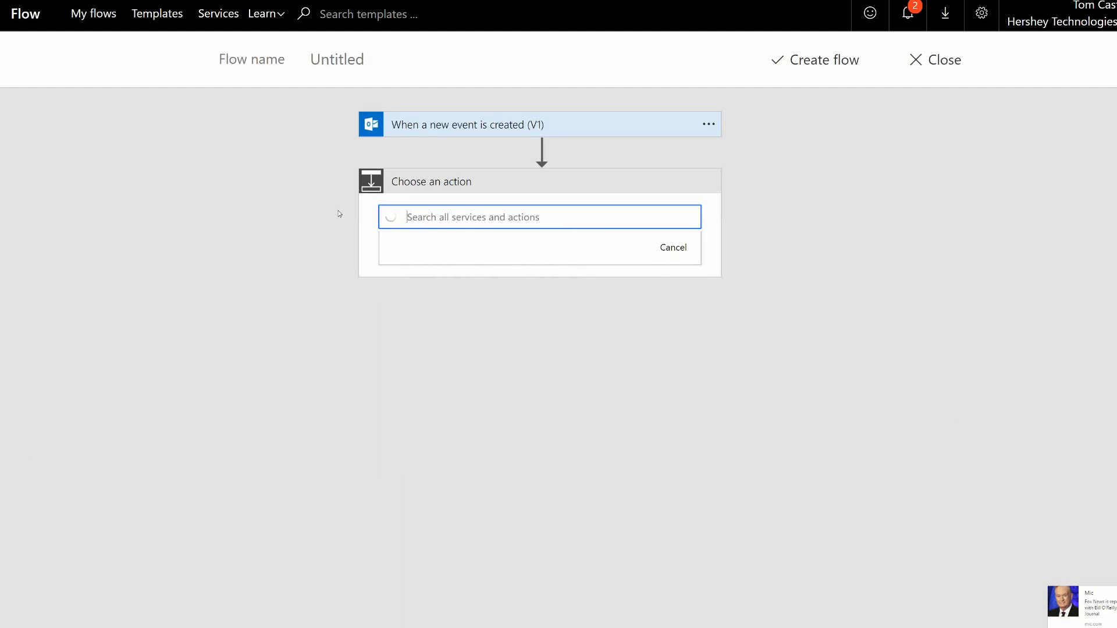
# - Search the available actions for "share" and add the SharePoint "Get item" action below the event trigger
pyautogui.write('share')
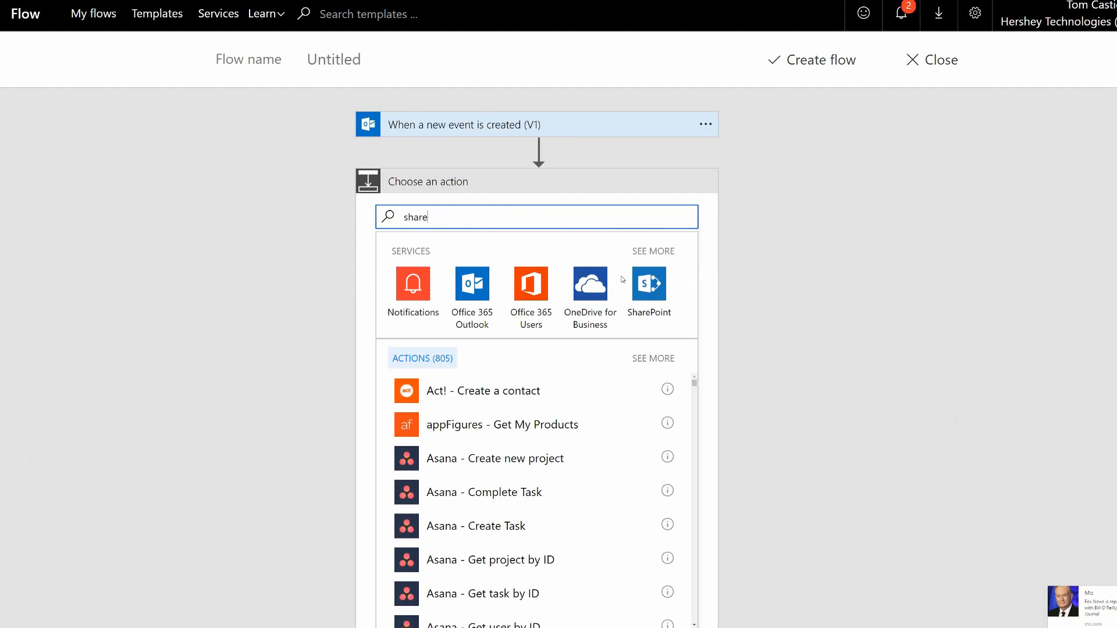
pyautogui.click(656, 291)
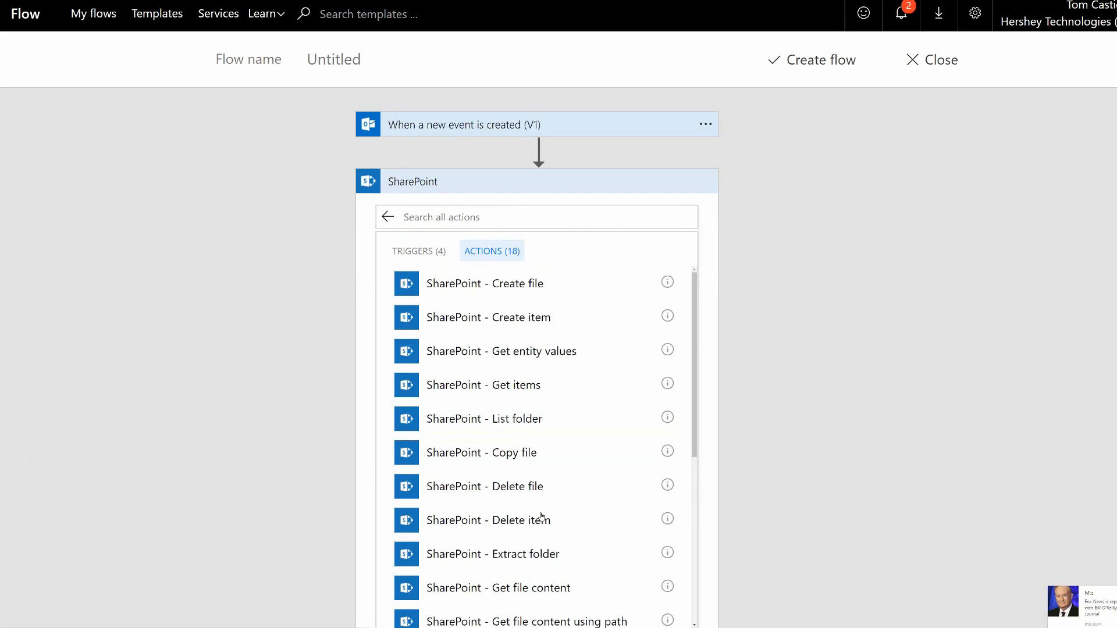
pyautogui.scroll(-3, 541, 518)
pyautogui.click(508, 573)
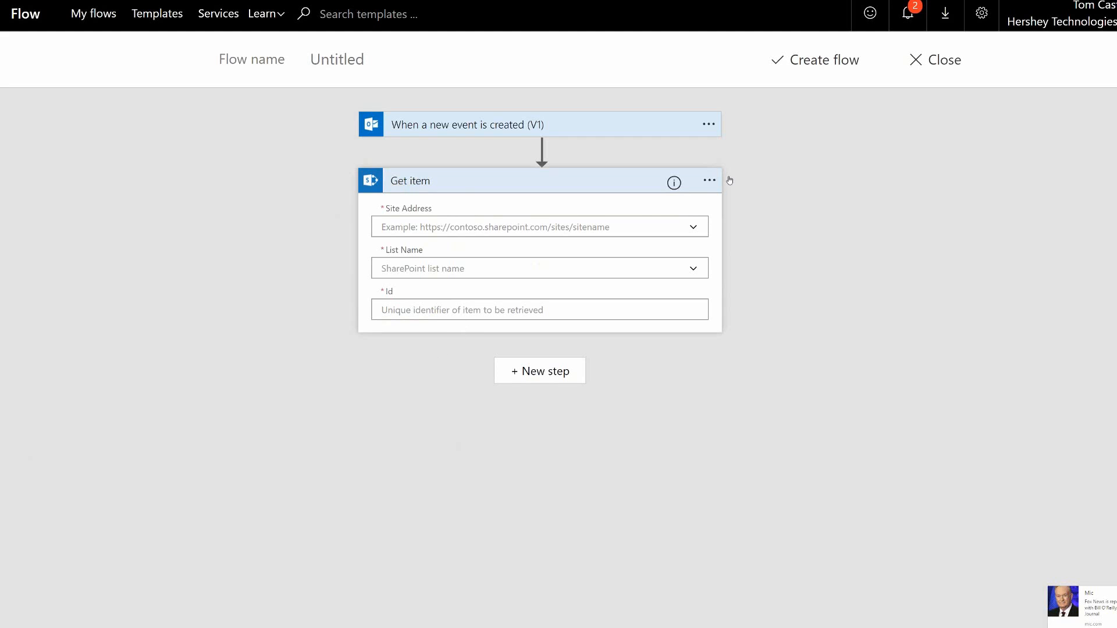
# - Examine the Get item action's description and its options, including the available connections
pyautogui.click(673, 184)
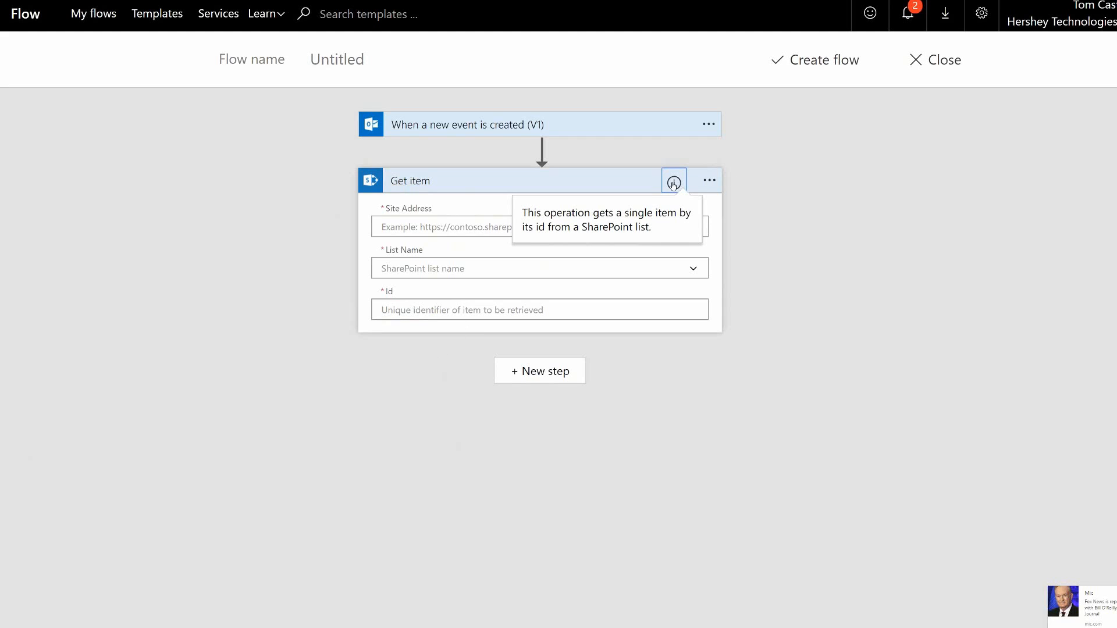
pyautogui.click(710, 181)
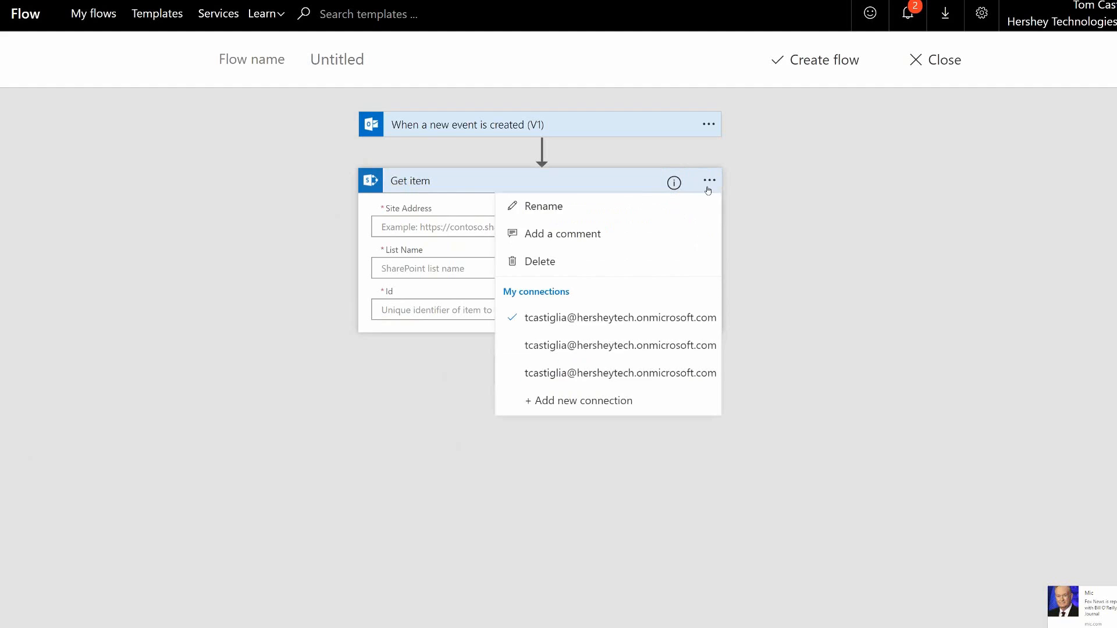
pyautogui.click(387, 336)
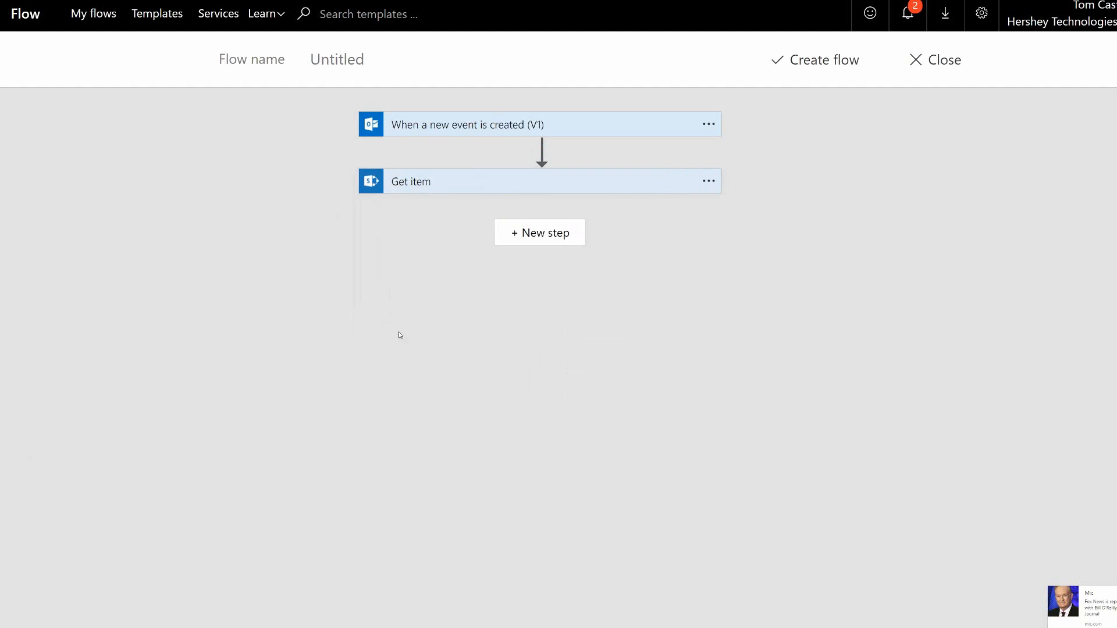
pyautogui.click(536, 186)
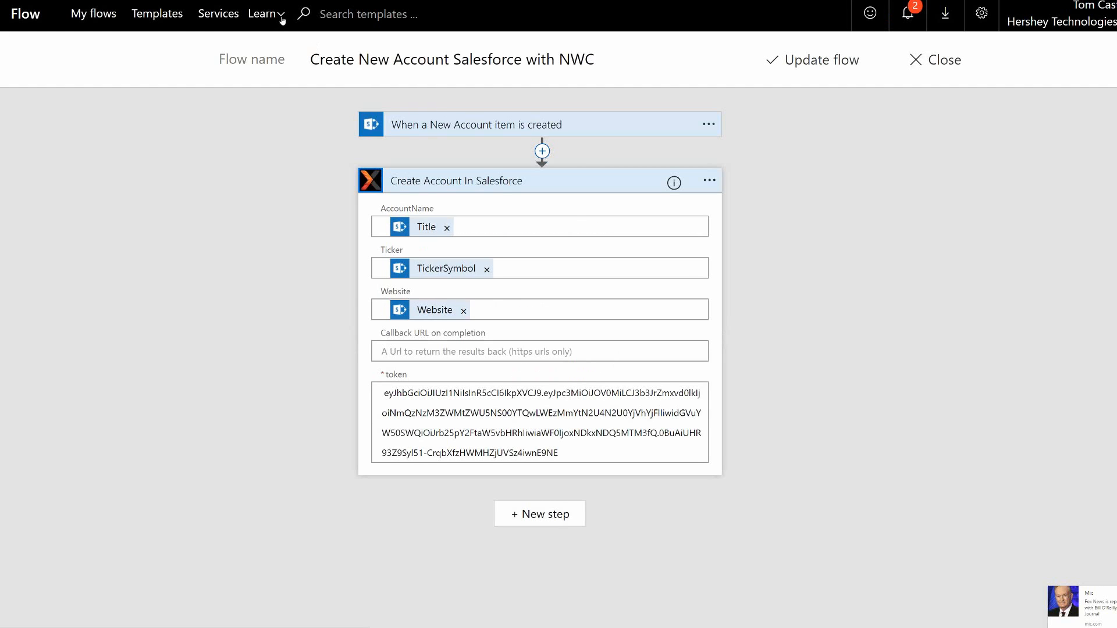
# - Open the Microsoft Flow Community site from the learning resources
pyautogui.click(282, 19)
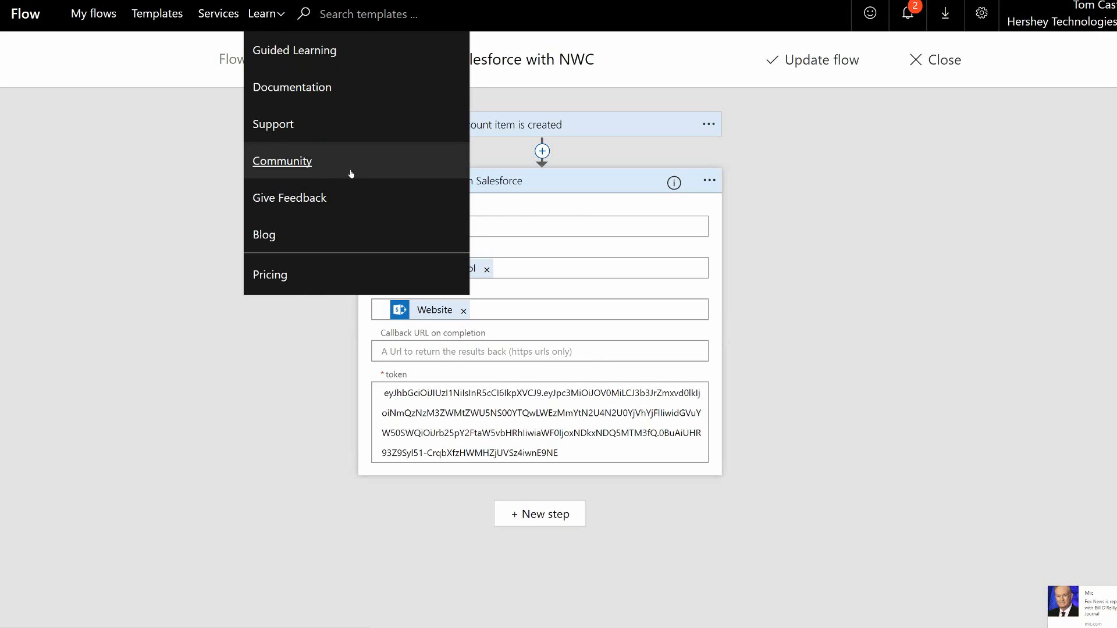
pyautogui.click(376, 157)
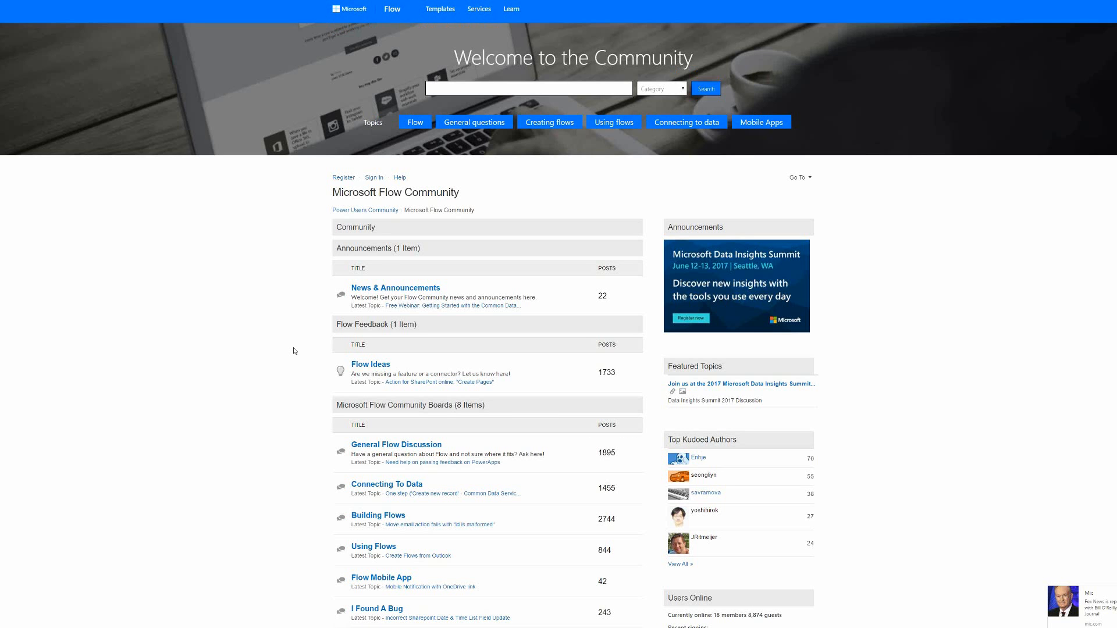